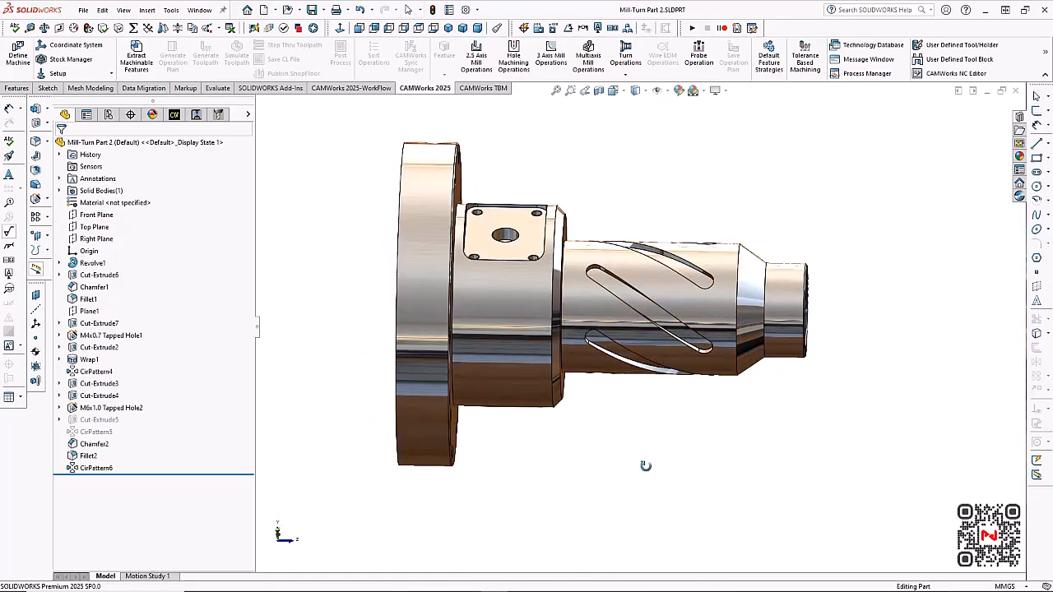
Open the CAMWorks feature tree and examine the Mill-Turn Dual Turret machine's chuck and the 6061-T6 stock around the part
{"action": "middle_click_drag", "start_coordinate": [644, 464], "coordinate": [618, 437]}
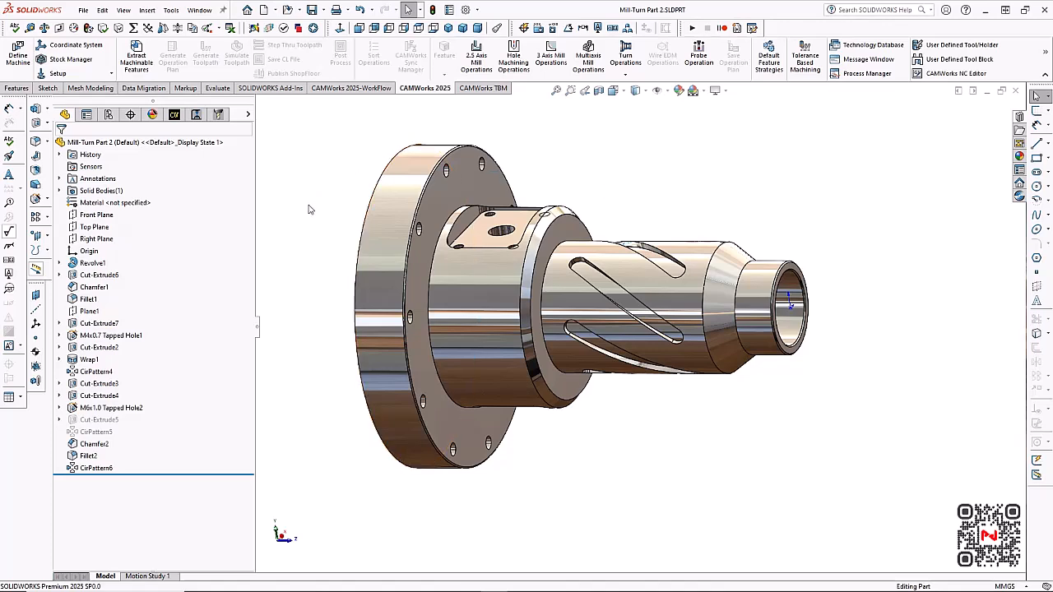
{"action": "left_click", "coordinate": [174, 117]}
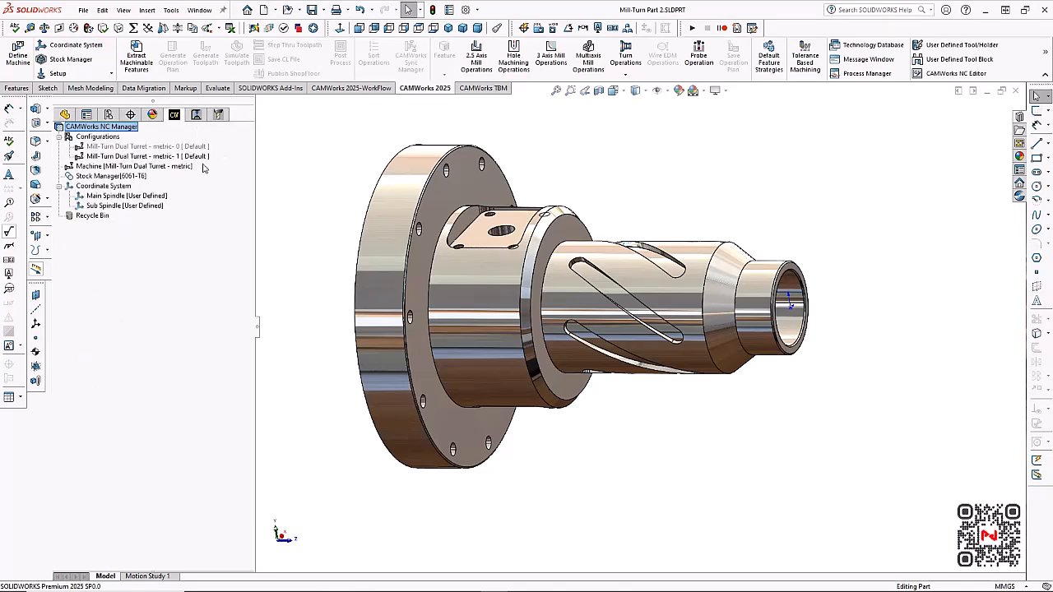
{"action": "left_click", "coordinate": [175, 167]}
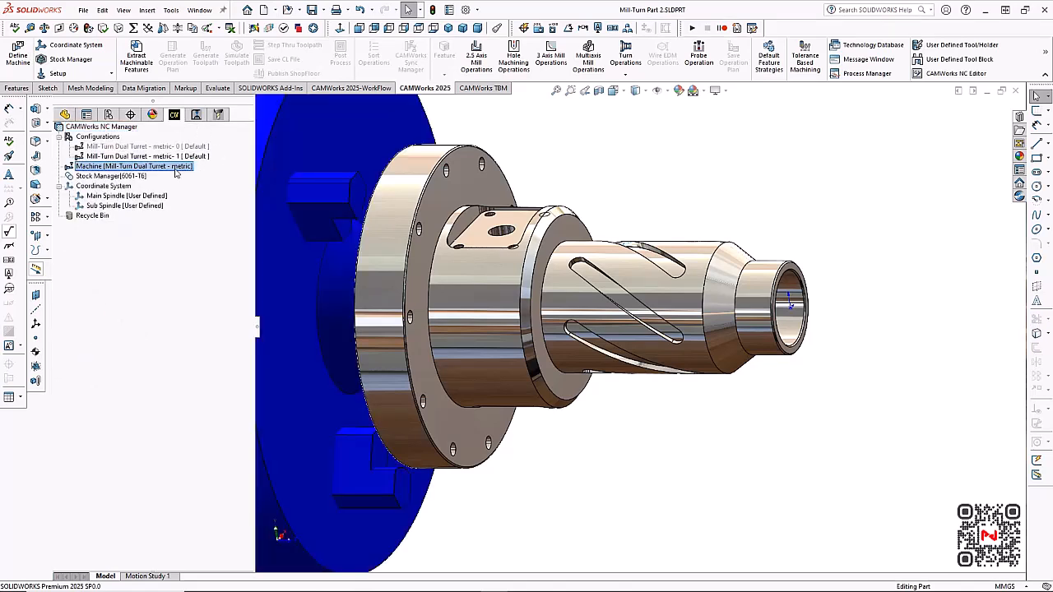
{"action": "scroll", "coordinate": [379, 188], "scroll_direction": "up", "scroll_amount": 3}
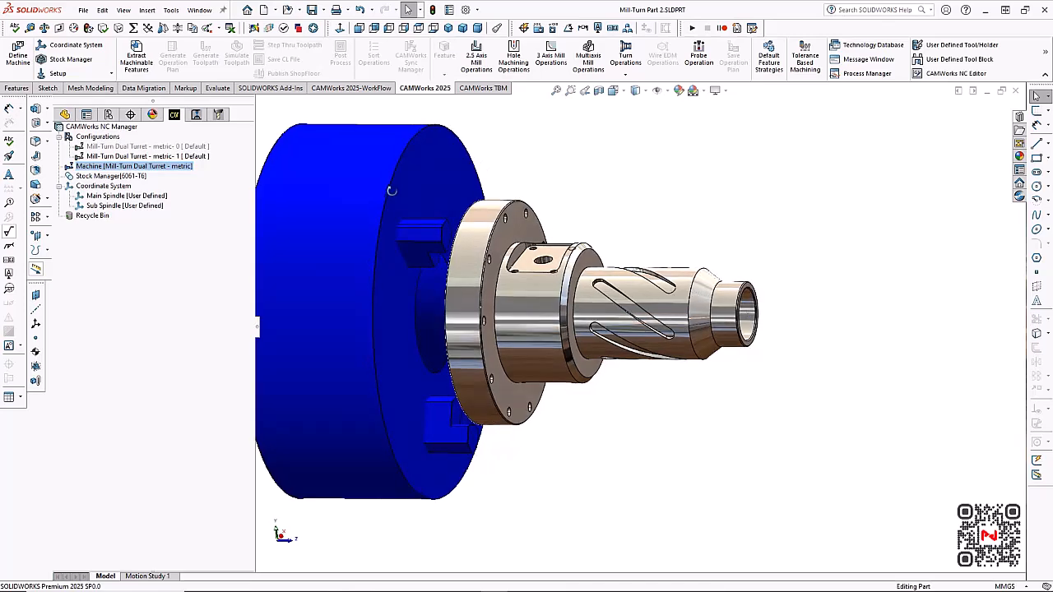
{"action": "middle_click_drag", "start_coordinate": [392, 190], "coordinate": [409, 179]}
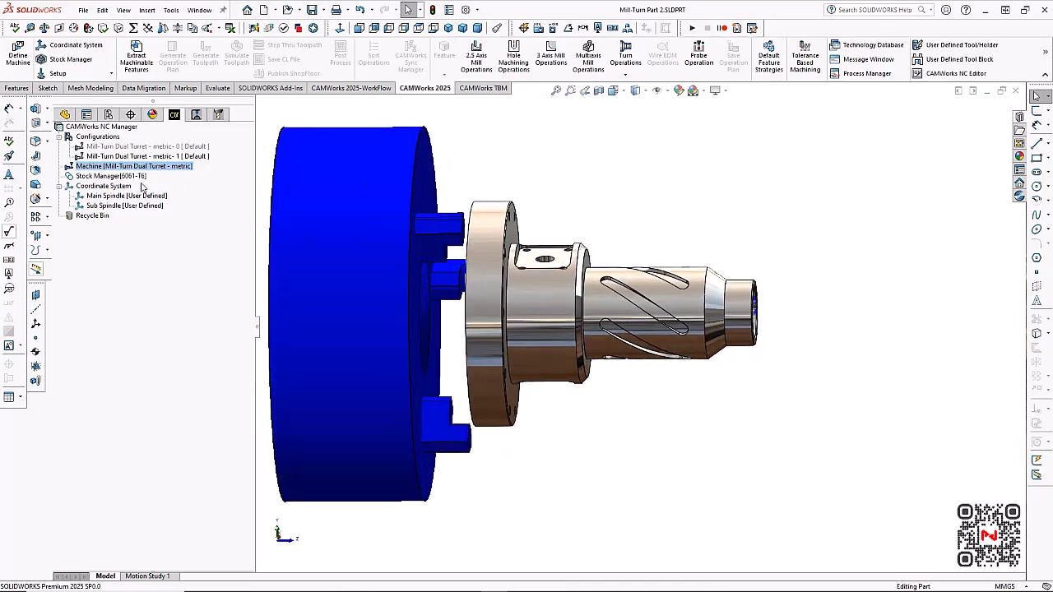
{"action": "left_click", "coordinate": [132, 178]}
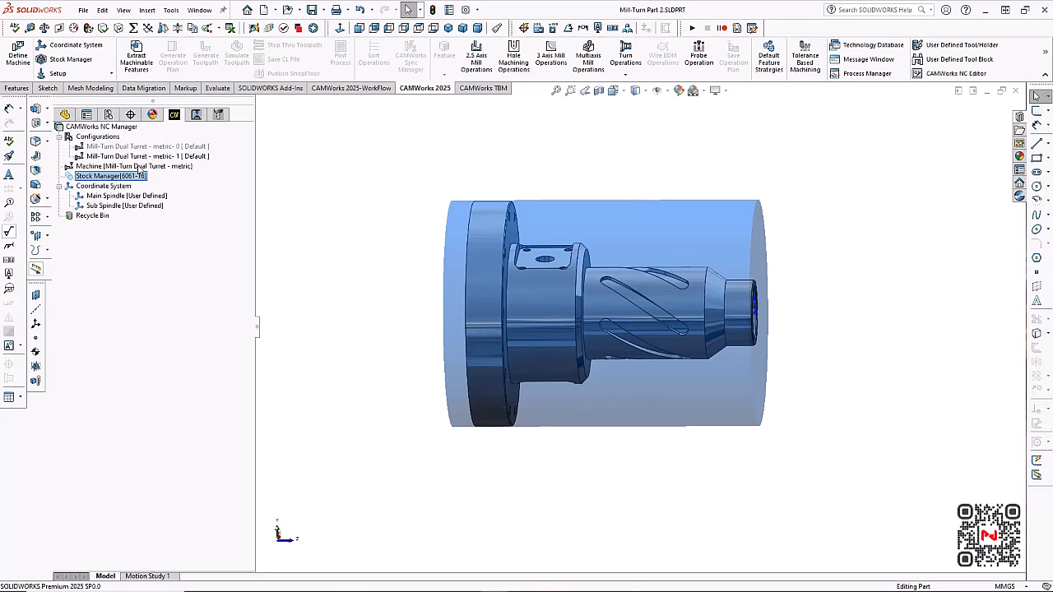
{"action": "left_click", "coordinate": [140, 167]}
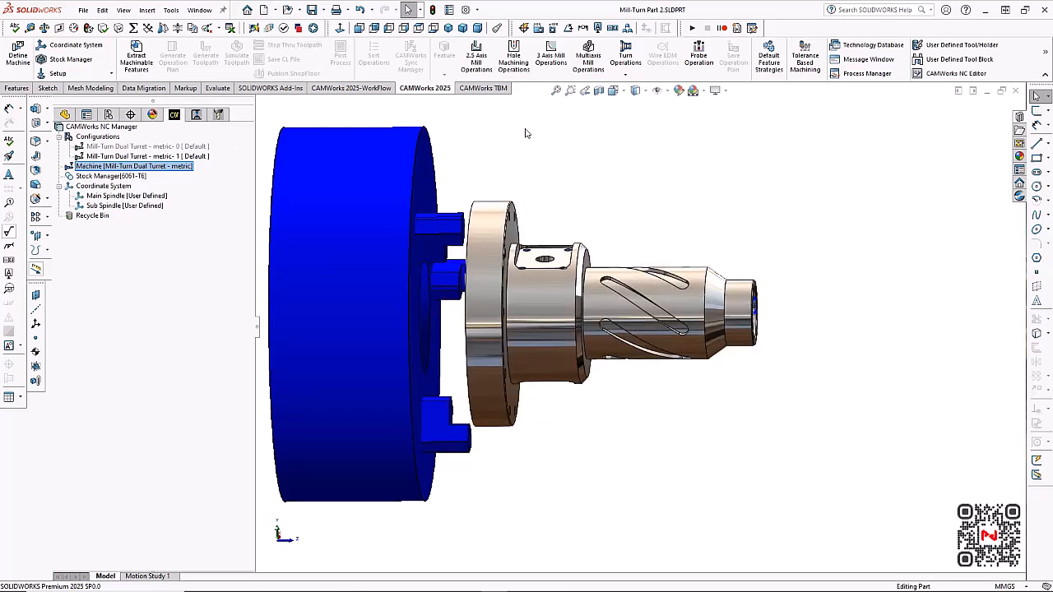
{"action": "middle_click_drag", "start_coordinate": [545, 149], "coordinate": [521, 150]}
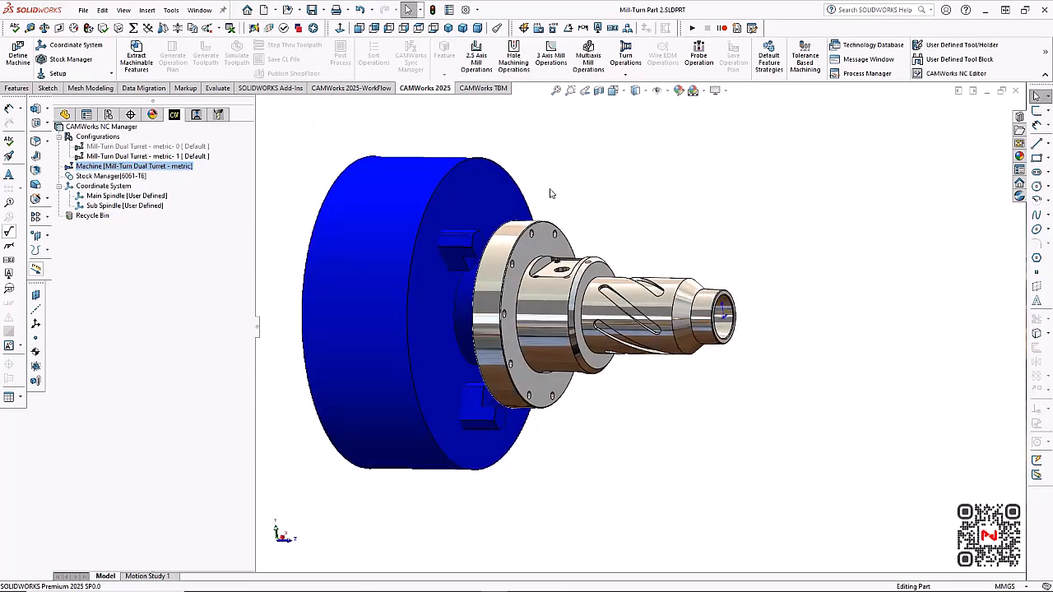
Extract the machinable features and move Face Feature2 directly below Face Feature1 in Turn Setup1
{"action": "left_click", "coordinate": [137, 57]}
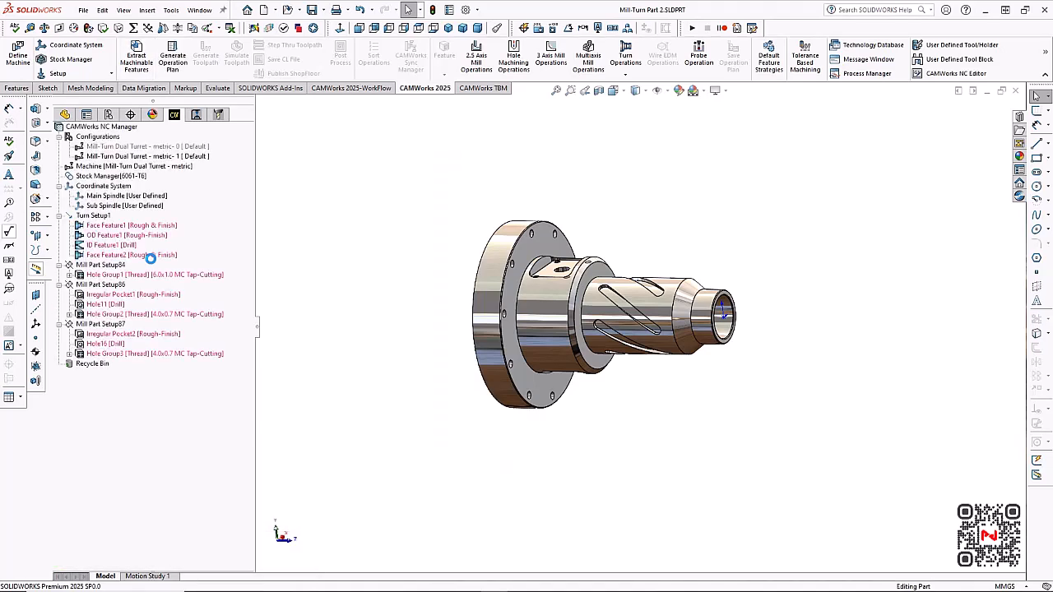
{"action": "left_click", "coordinate": [152, 256]}
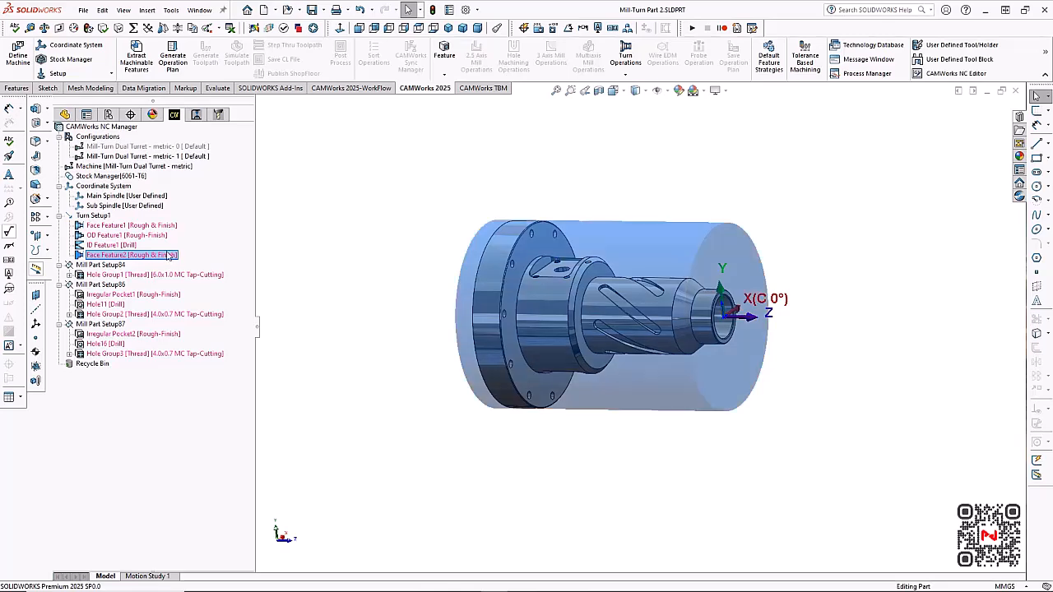
{"action": "left_click", "coordinate": [167, 235]}
{"action": "left_click_drag", "start_coordinate": [177, 225], "coordinate": [177, 226]}
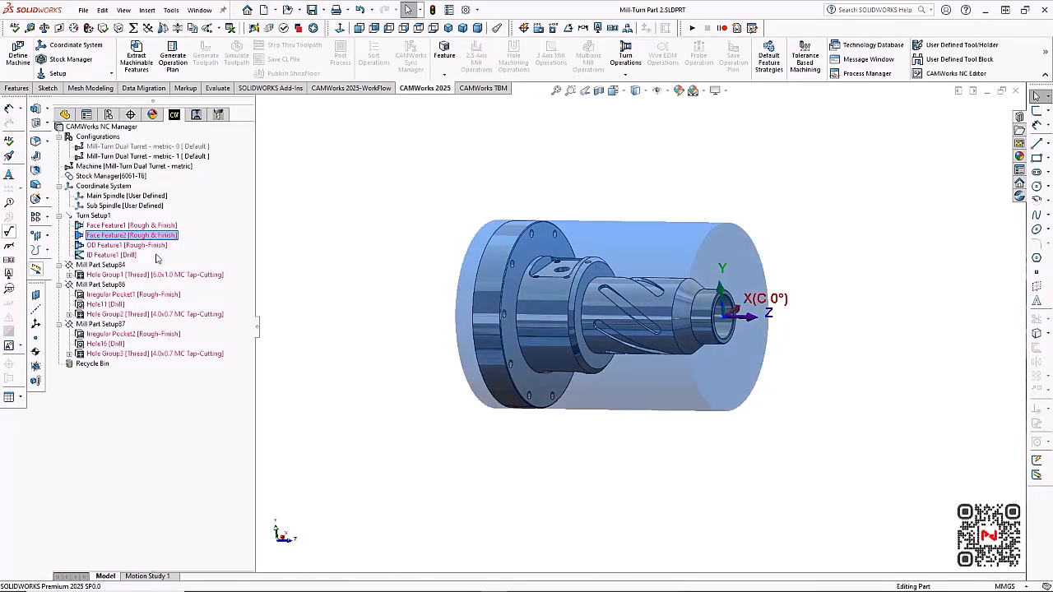
Set the spindle attribute of ID Feature1 to Both in its profile parameters
{"action": "right_click", "coordinate": [128, 256]}
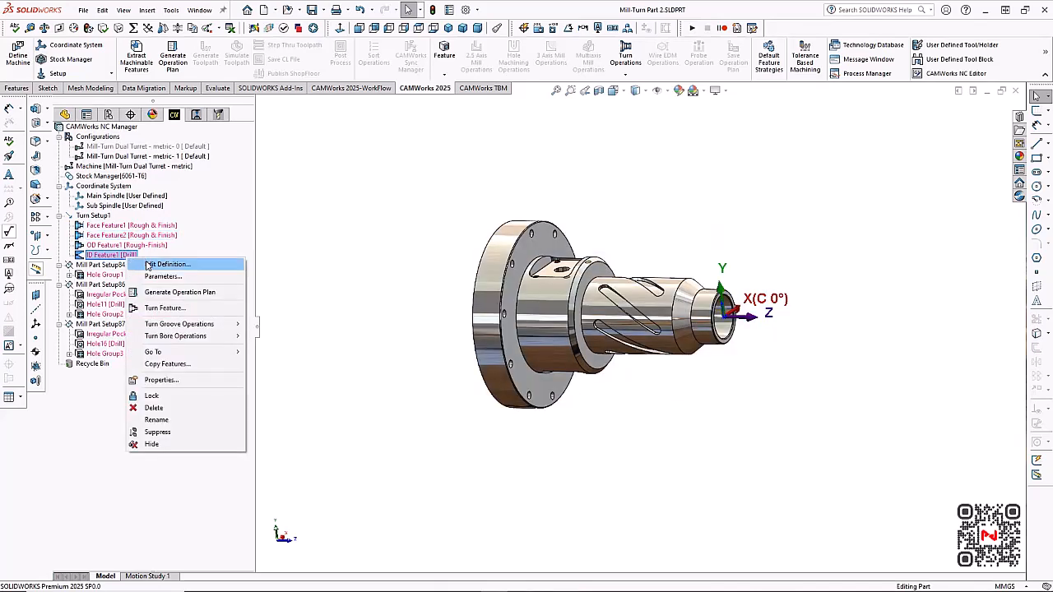
{"action": "left_click", "coordinate": [163, 277]}
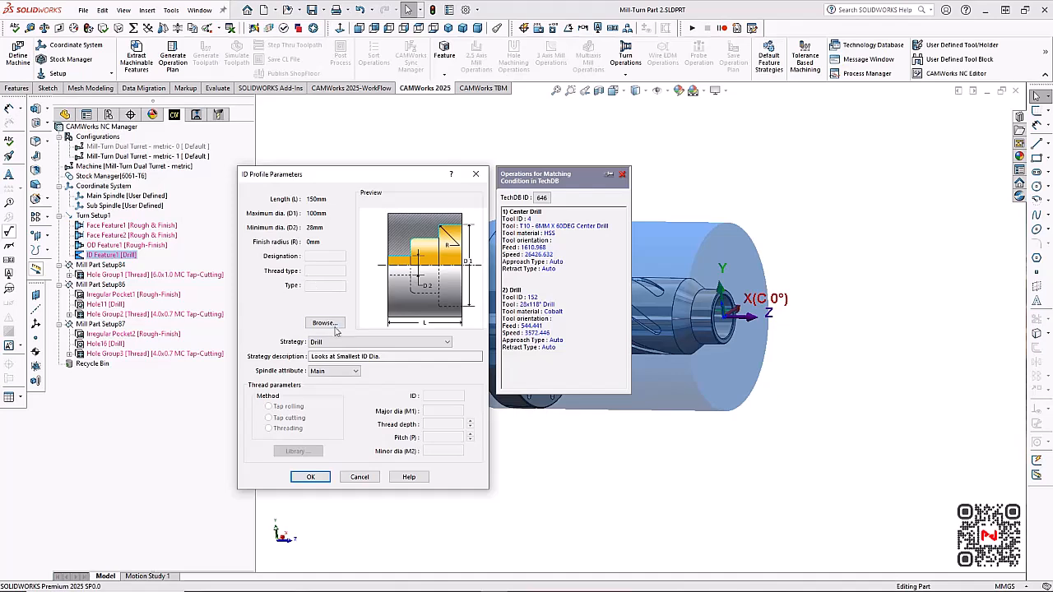
{"action": "left_click", "coordinate": [333, 371]}
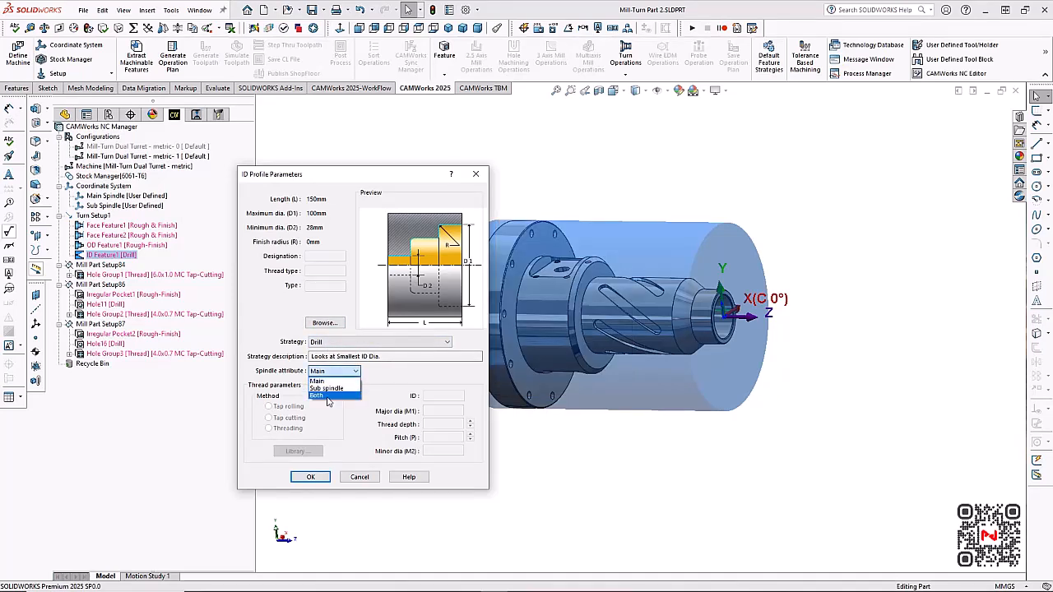
{"action": "left_click", "coordinate": [318, 396]}
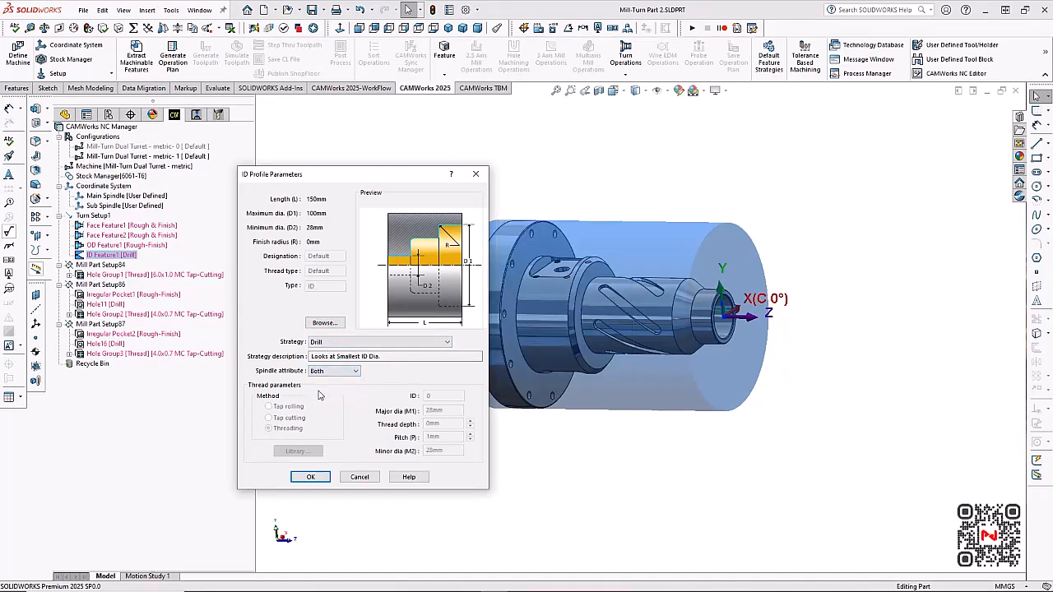
{"action": "left_click", "coordinate": [319, 476]}
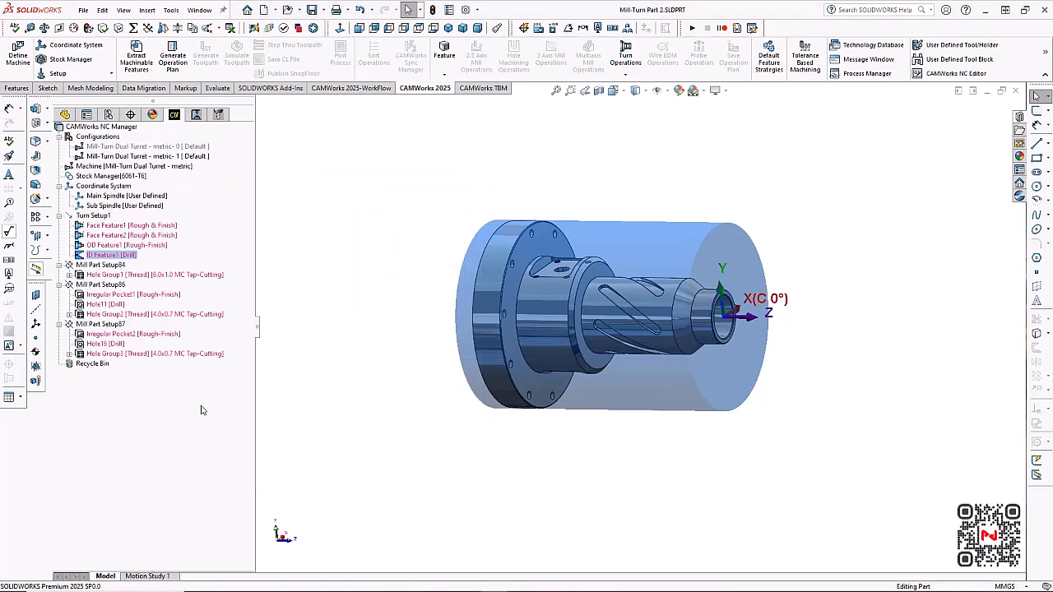
Check Hole Group1 on the part's flange and move Mill Part Setup84 below Mill Part Setup87
{"action": "left_click", "coordinate": [102, 276]}
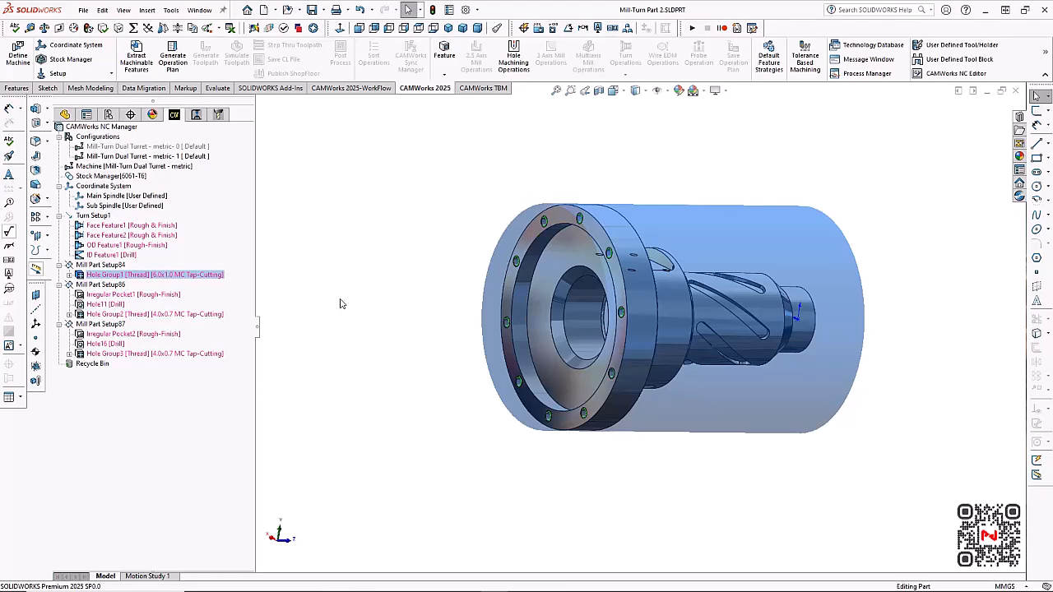
{"action": "middle_click_drag", "start_coordinate": [342, 303], "coordinate": [325, 331]}
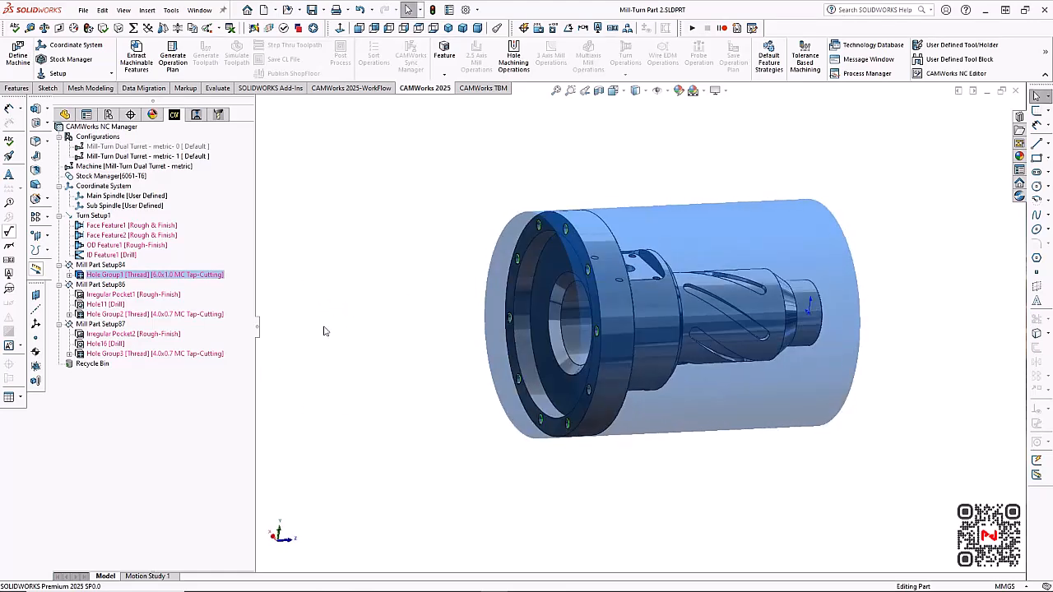
{"action": "left_click", "coordinate": [105, 265]}
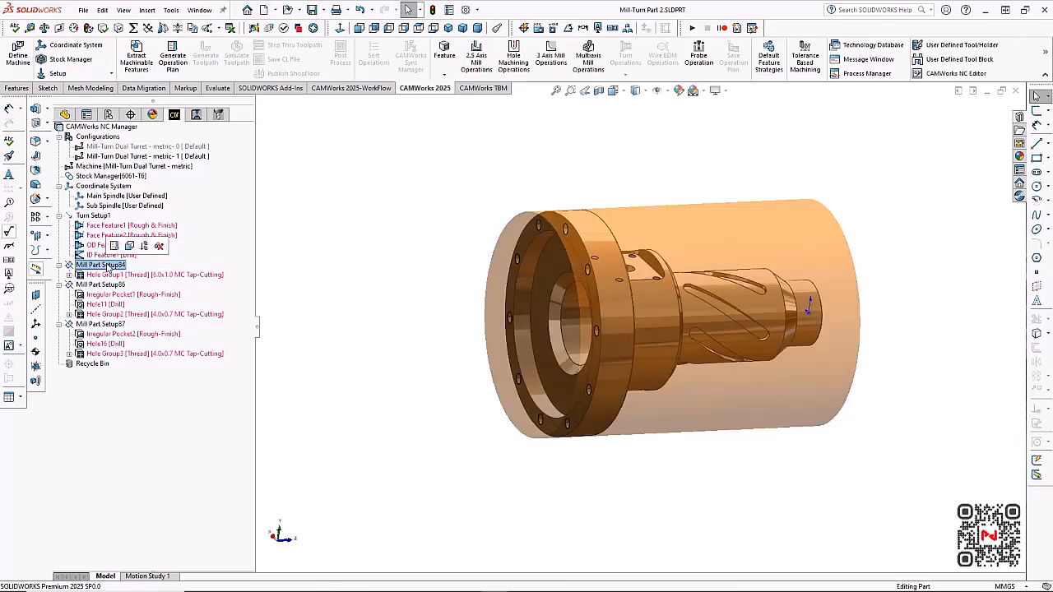
{"action": "left_click", "coordinate": [120, 324]}
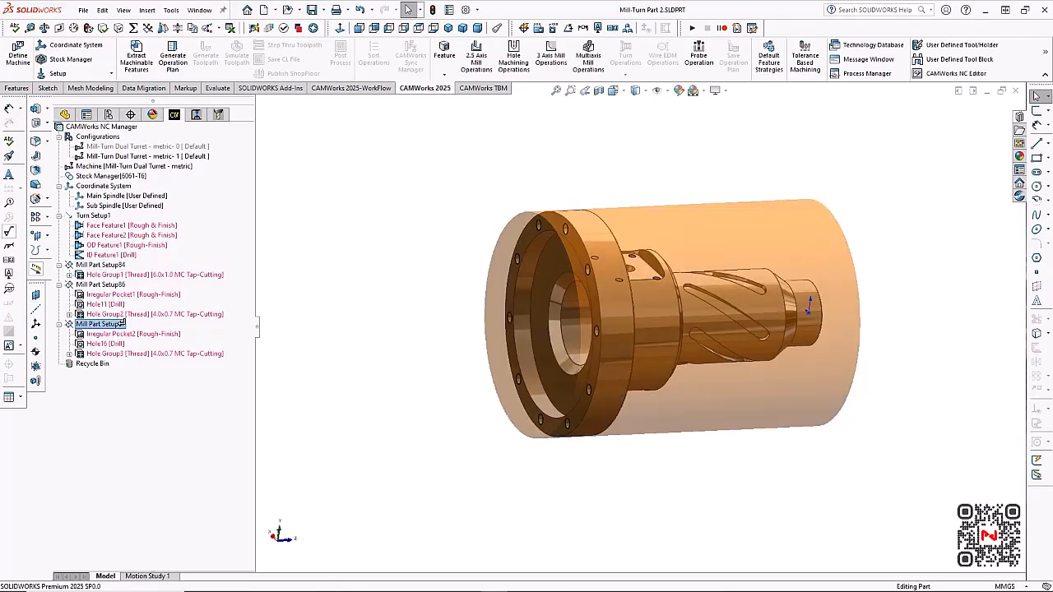
{"action": "left_click_drag", "start_coordinate": [122, 323], "coordinate": [120, 325]}
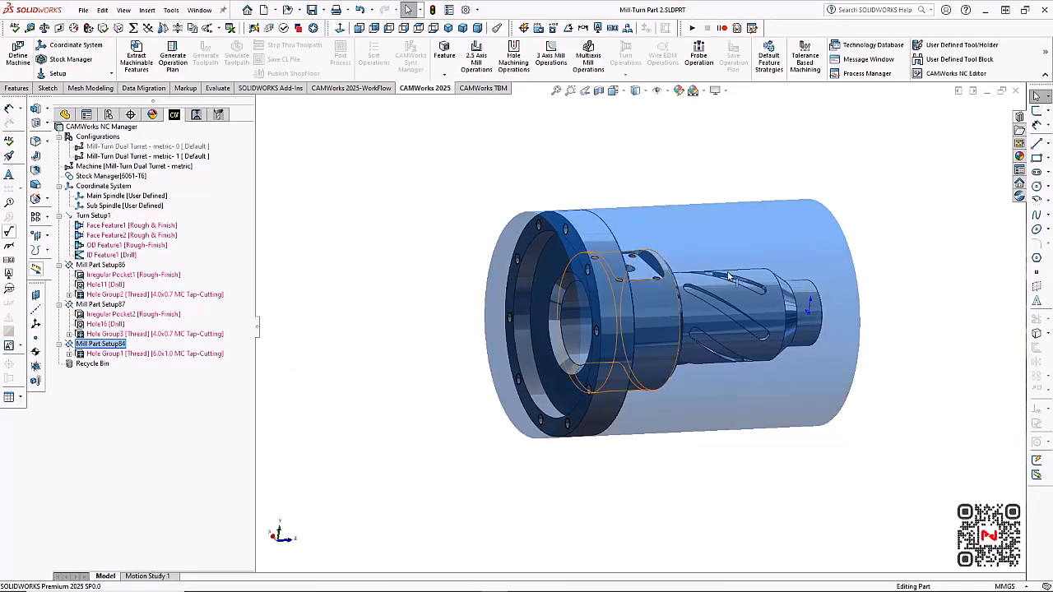
Assign Hole Group1 to the sub spindle and pick the MC 6.0x1.0 tap from the thread library
{"action": "middle_click_drag", "start_coordinate": [892, 366], "coordinate": [863, 344]}
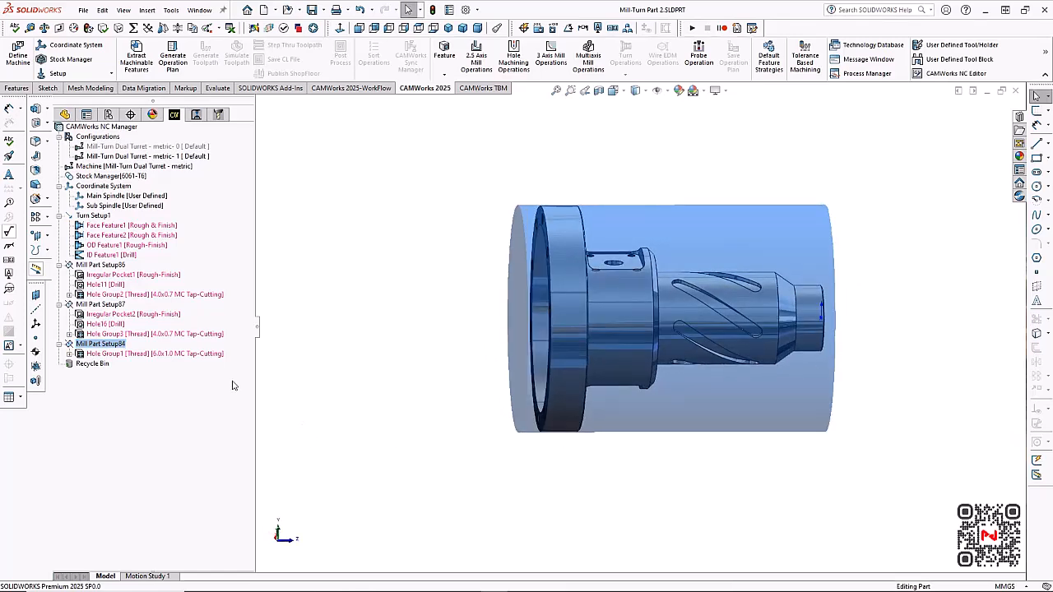
{"action": "right_click", "coordinate": [200, 356]}
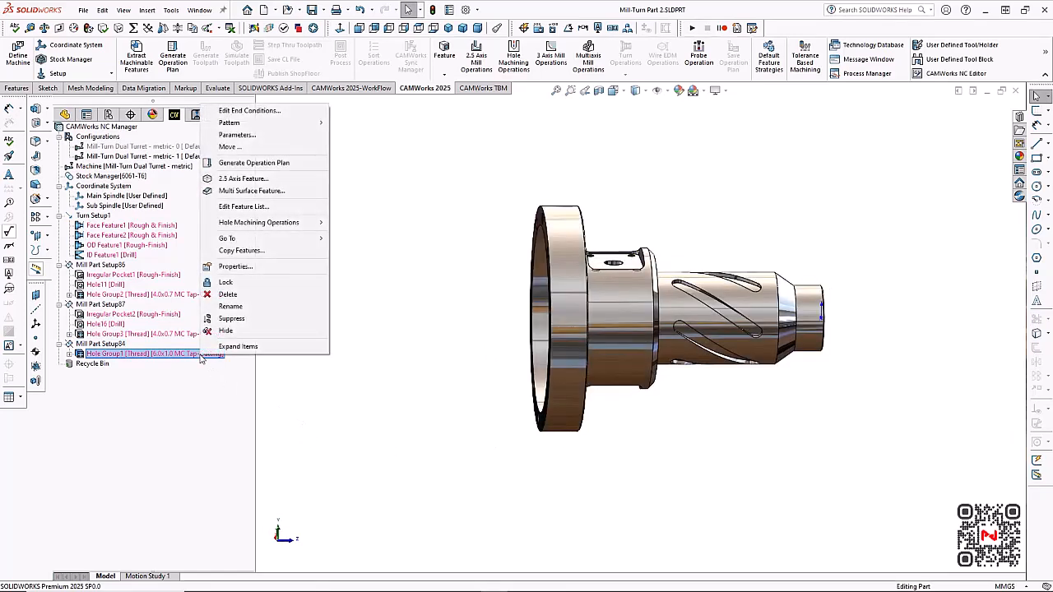
{"action": "left_click", "coordinate": [280, 139]}
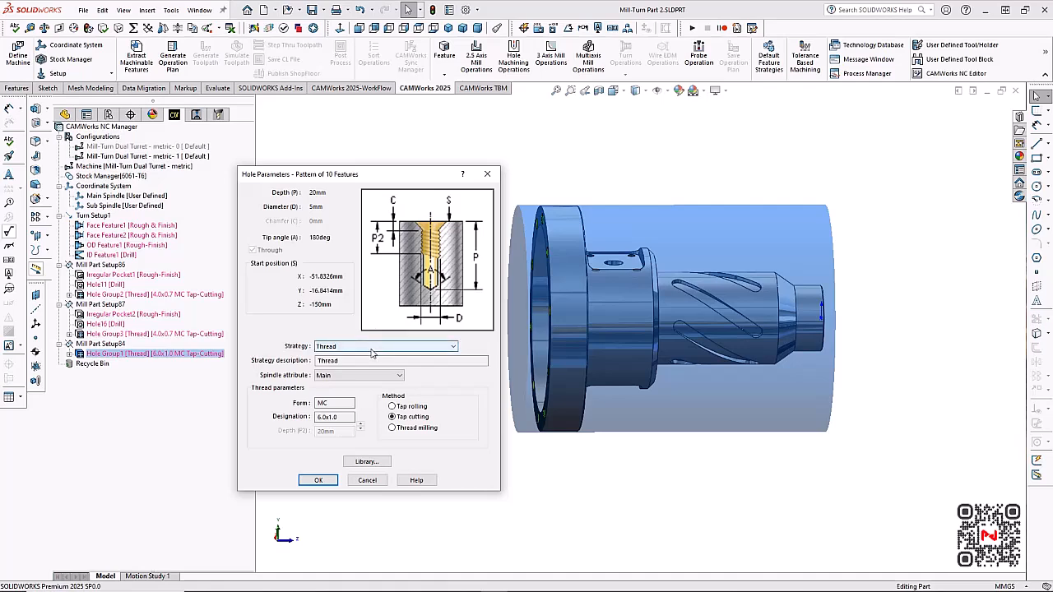
{"action": "left_click", "coordinate": [361, 378]}
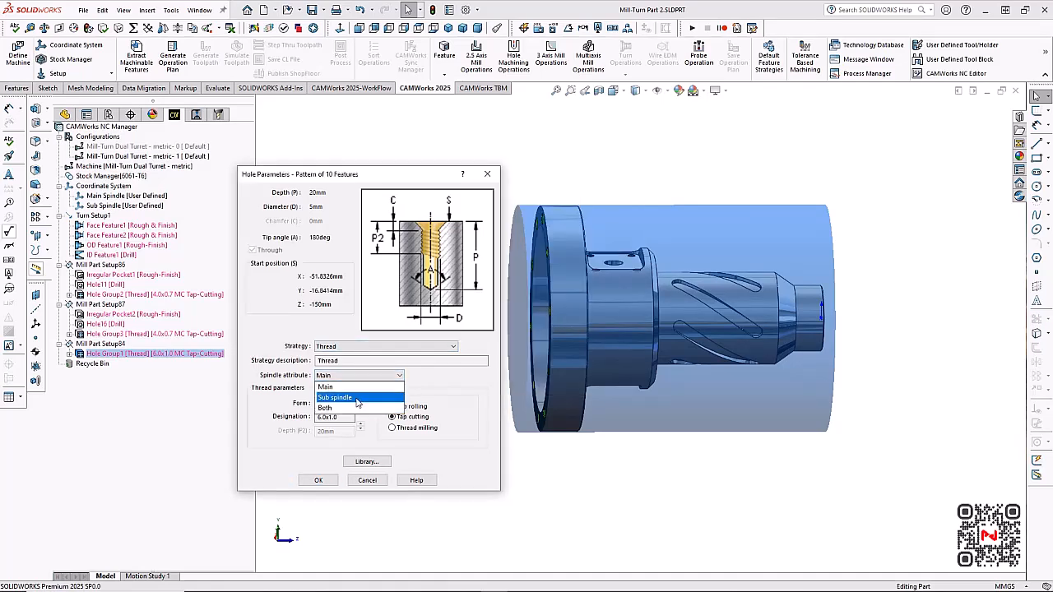
{"action": "left_click", "coordinate": [357, 400]}
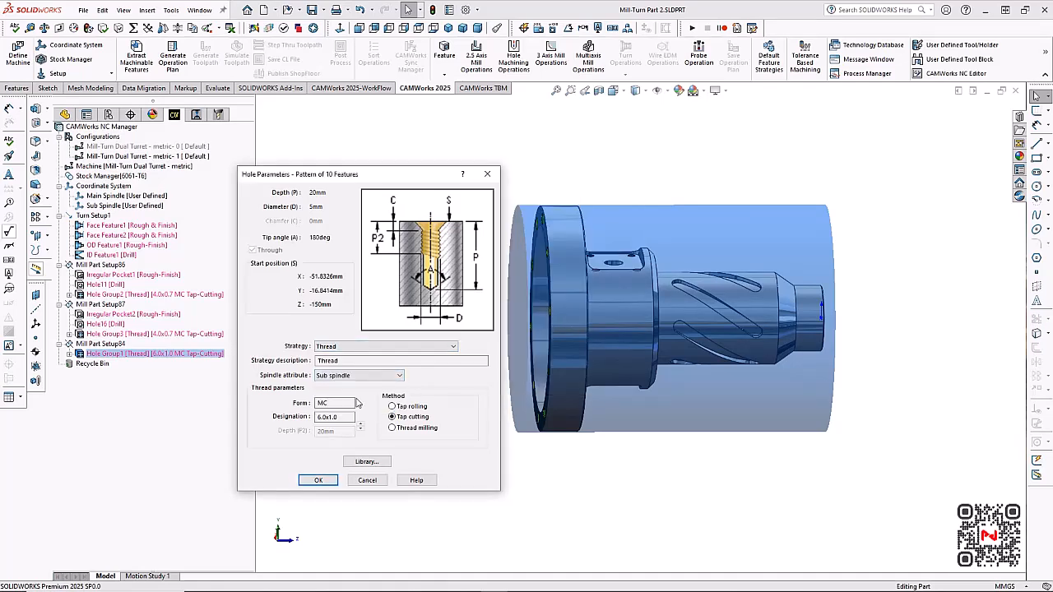
{"action": "left_click", "coordinate": [367, 461]}
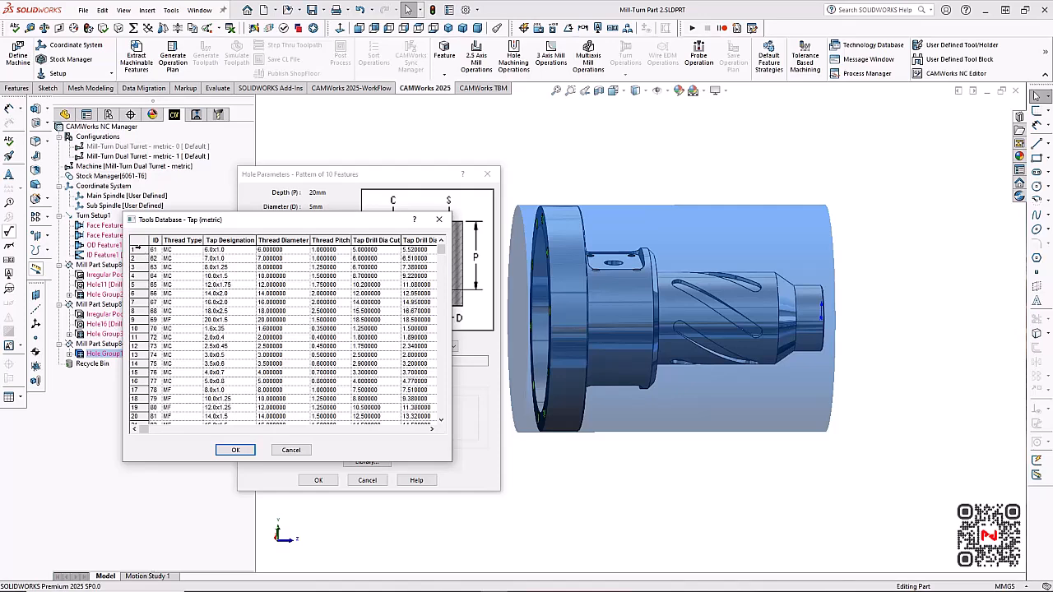
{"action": "left_click", "coordinate": [138, 250]}
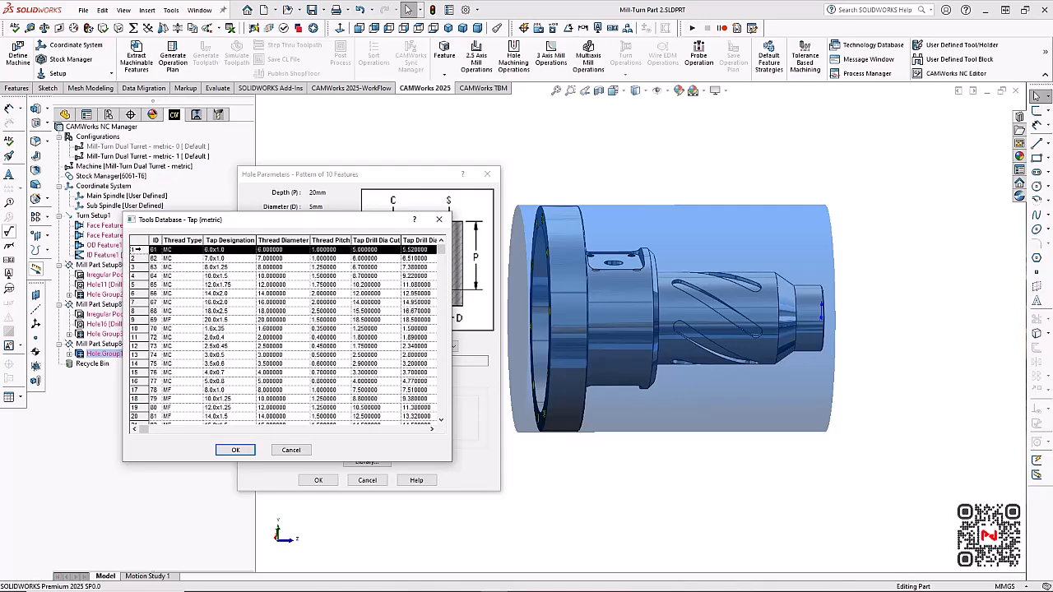
{"action": "left_click", "coordinate": [236, 451]}
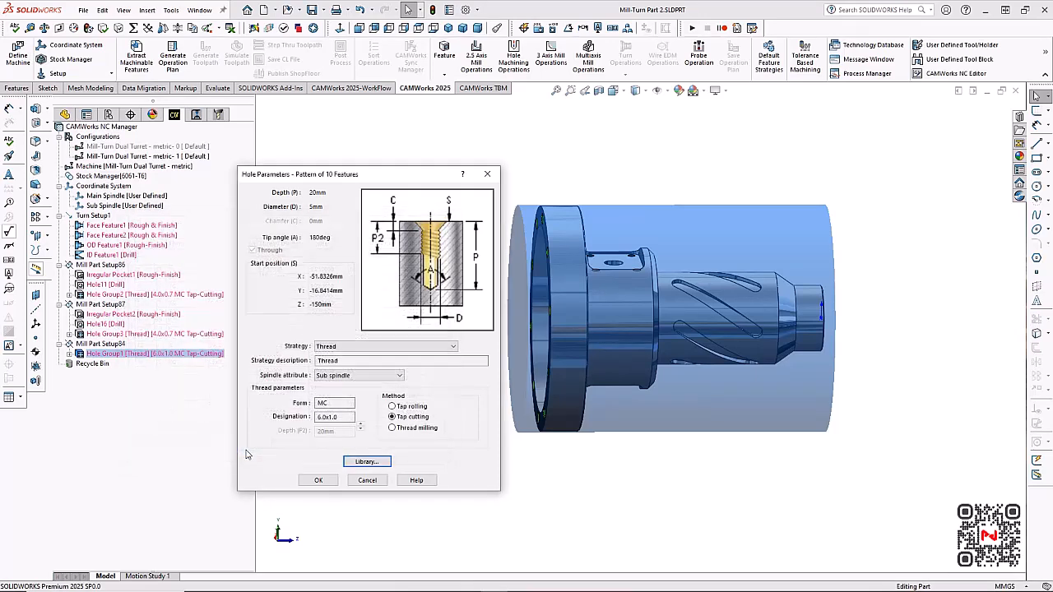
{"action": "left_click", "coordinate": [317, 481]}
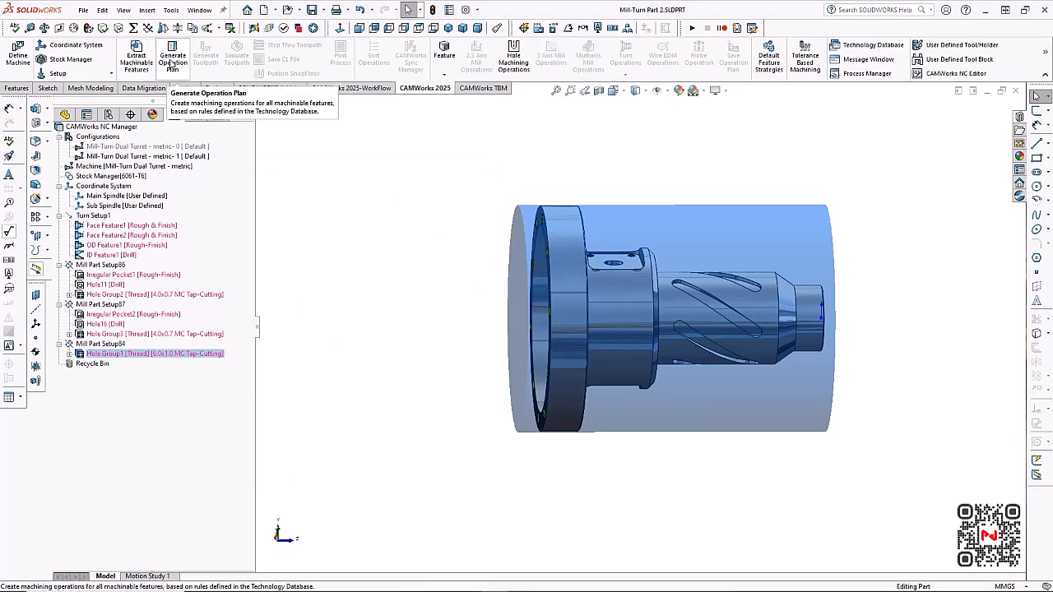
Generate the operation plan for all machinable features and review the resulting turning and milling operations
{"action": "left_click", "coordinate": [172, 64]}
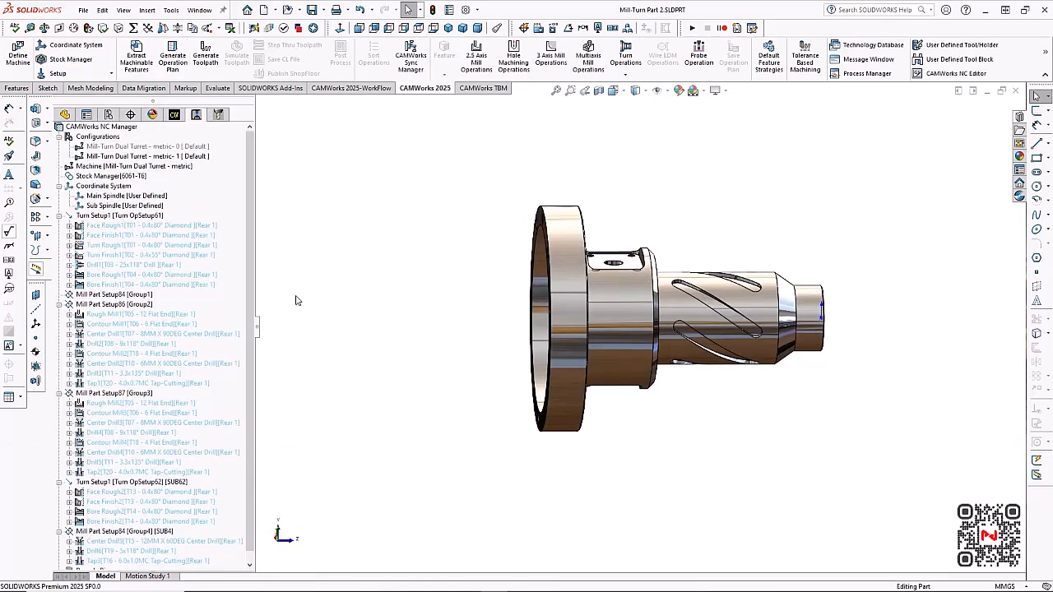
{"action": "scroll", "coordinate": [254, 262], "scroll_direction": "down", "scroll_amount": 1}
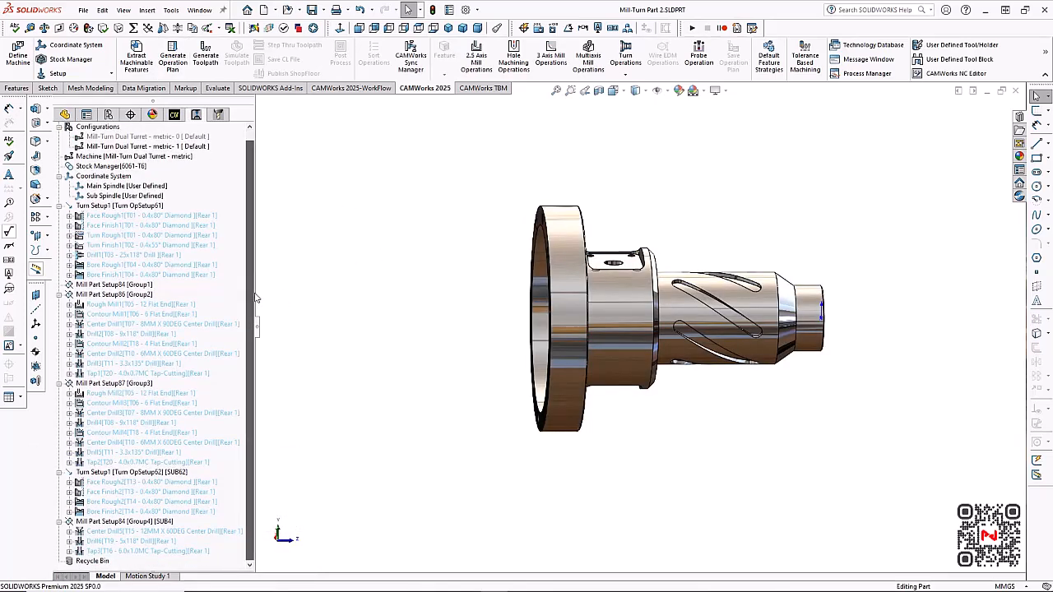
{"action": "middle_click_drag", "start_coordinate": [461, 302], "coordinate": [512, 301]}
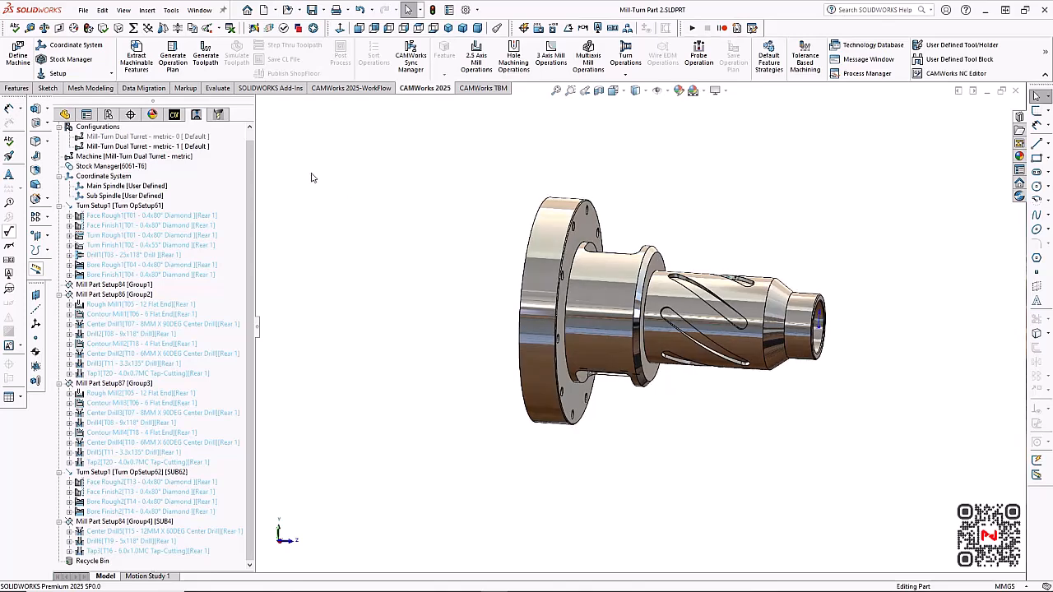
Generate the toolpaths for all operations and open the toolpath simulation
{"action": "left_click", "coordinate": [207, 56]}
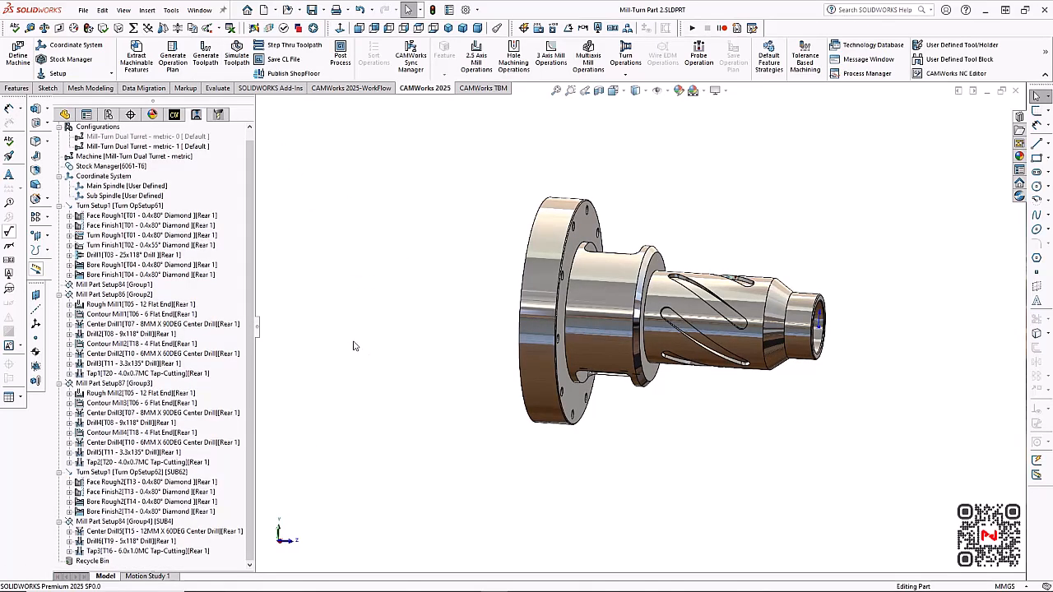
{"action": "left_click", "coordinate": [236, 56]}
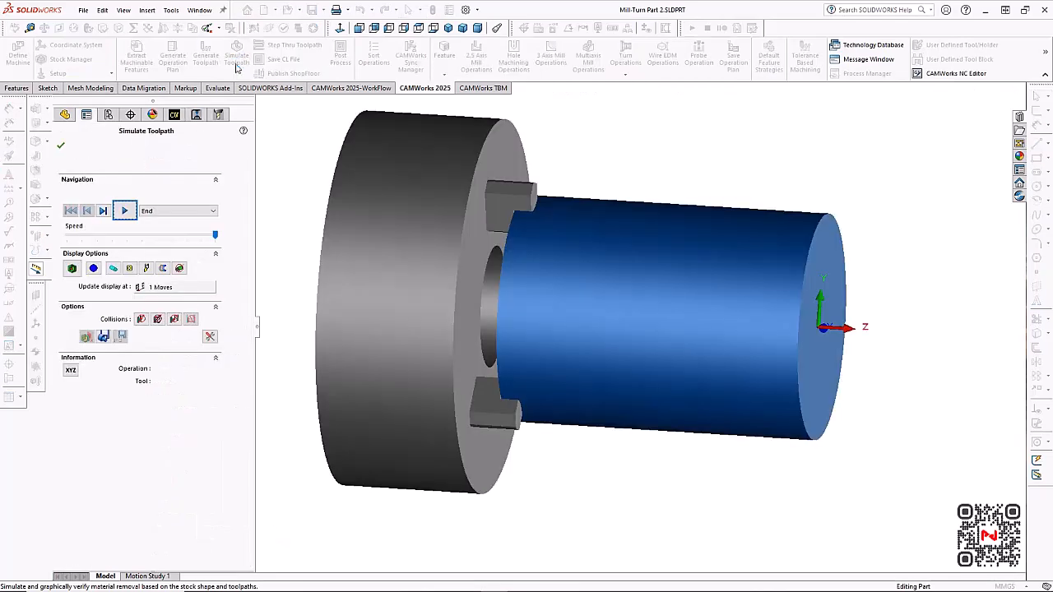
Run the toolpath simulation through the main and sub spindle operations to the last tapping operation, inspecting the part from both ends
{"action": "left_click", "coordinate": [125, 212]}
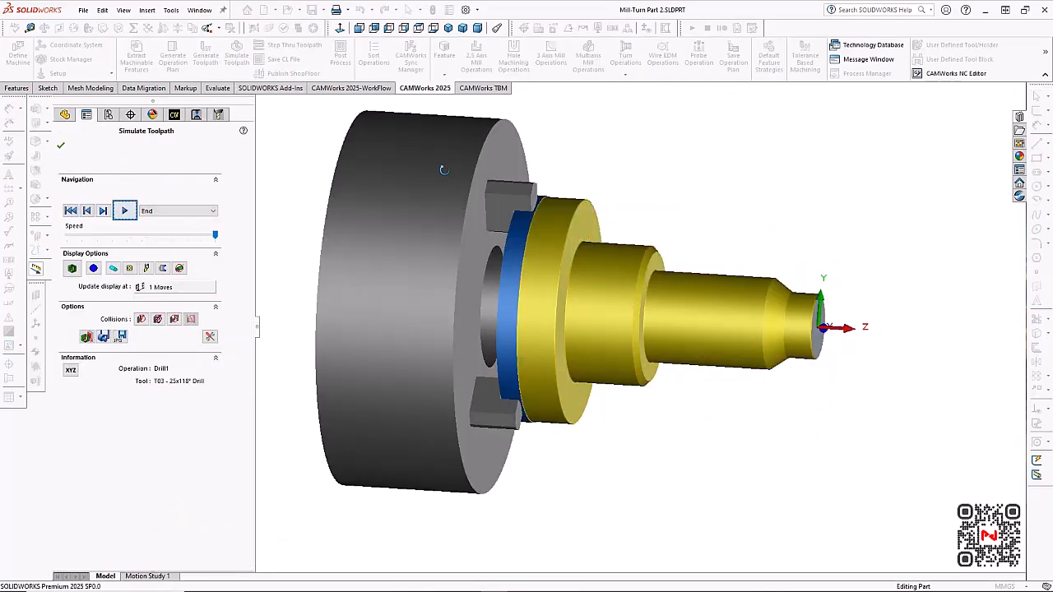
{"action": "middle_click_drag", "start_coordinate": [441, 354], "coordinate": [435, 326]}
{"action": "scroll", "coordinate": [438, 238], "scroll_direction": "up", "scroll_amount": 1}
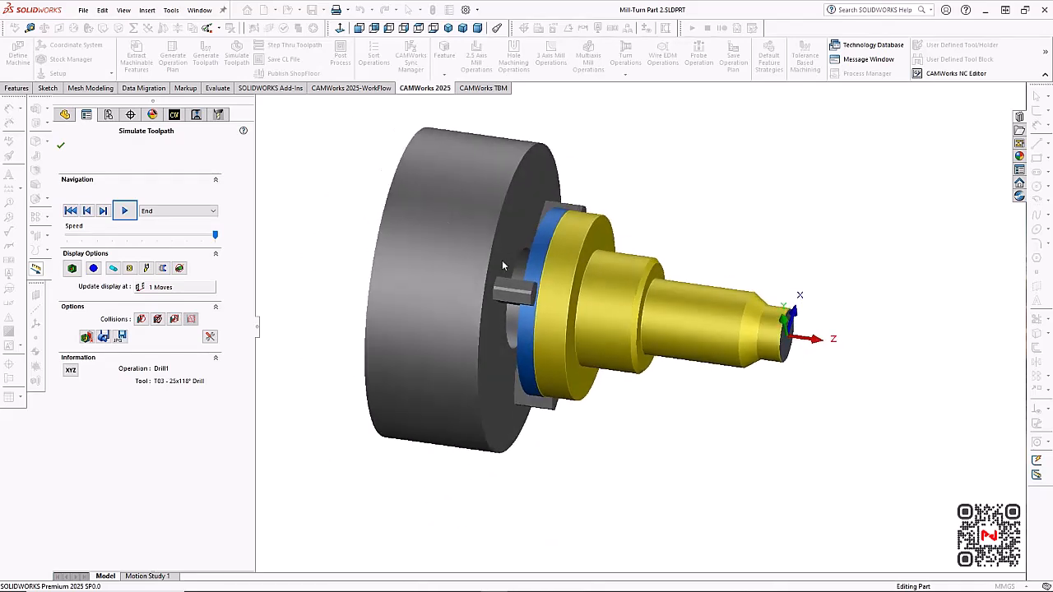
{"action": "scroll", "coordinate": [528, 255], "scroll_direction": "down", "scroll_amount": 1}
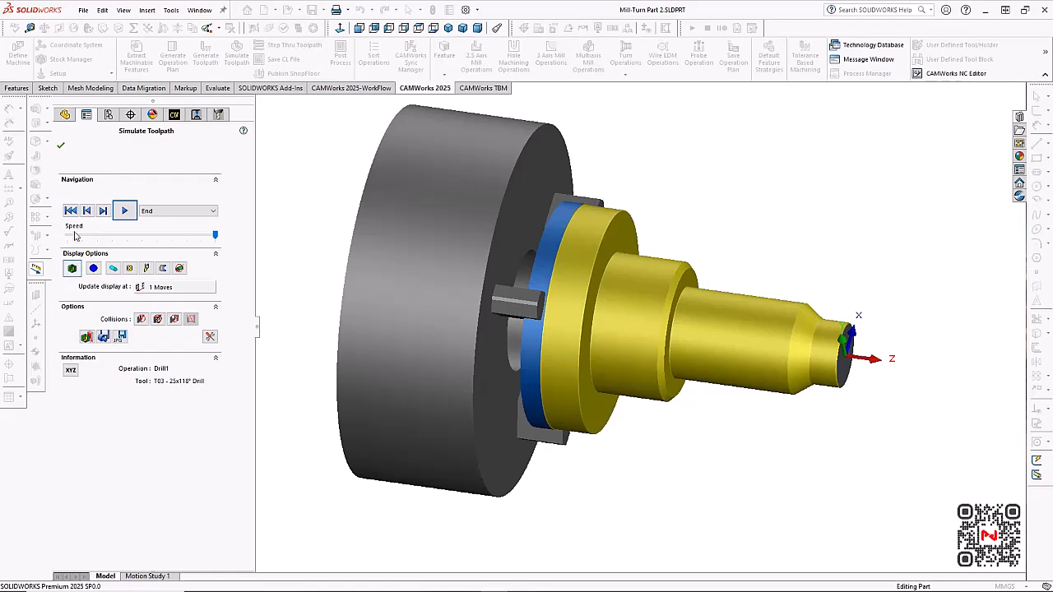
{"action": "left_click", "coordinate": [122, 210]}
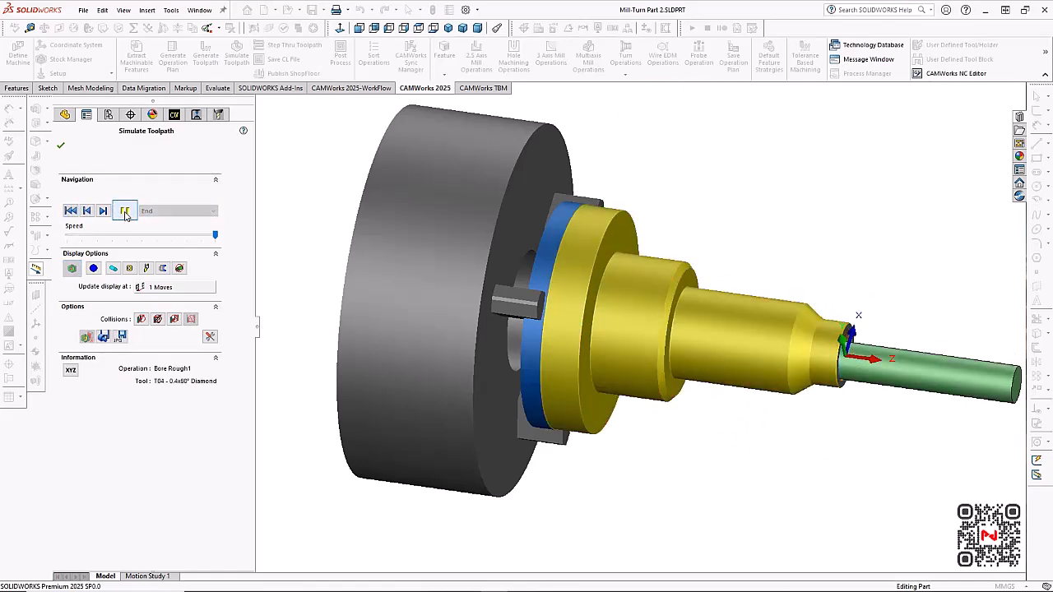
{"action": "middle_click_drag", "start_coordinate": [472, 232], "coordinate": [495, 359]}
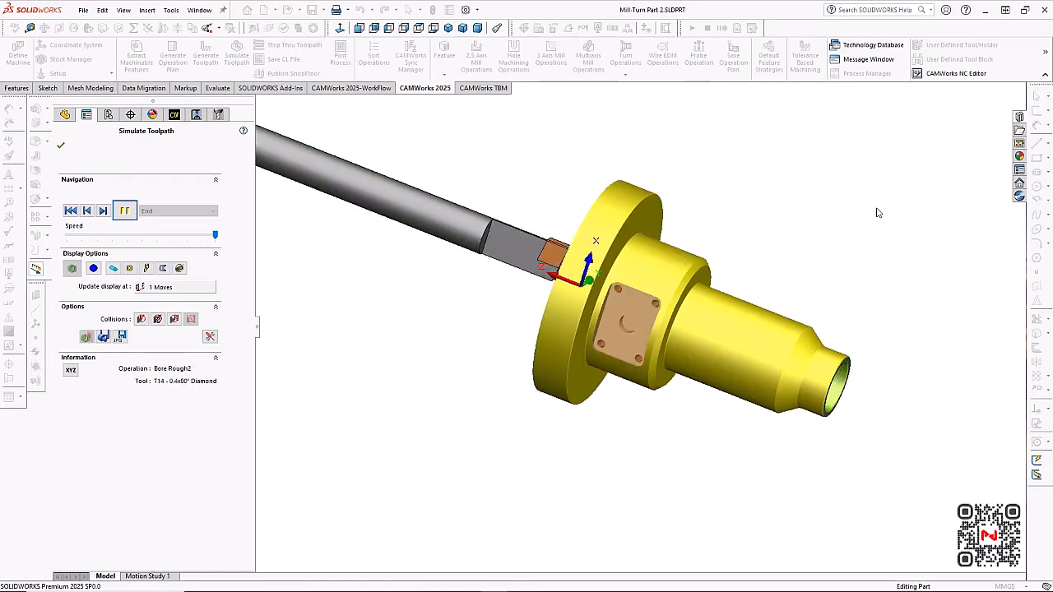
{"action": "scroll", "coordinate": [877, 213], "scroll_direction": "up", "scroll_amount": 1}
{"action": "middle_click_drag", "start_coordinate": [713, 283], "coordinate": [776, 278]}
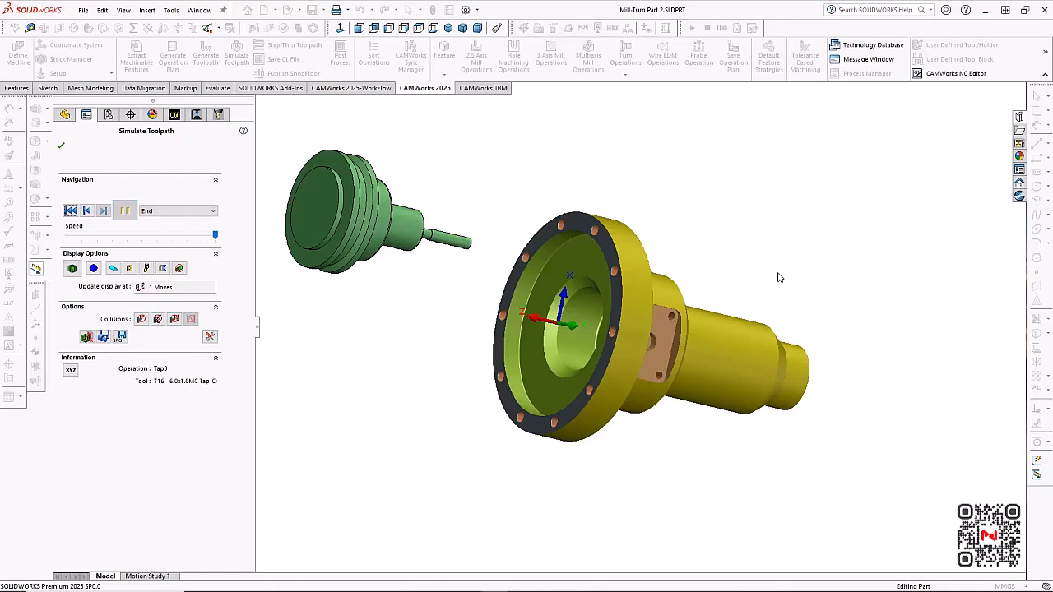
{"action": "middle_click_drag", "start_coordinate": [777, 276], "coordinate": [732, 283]}
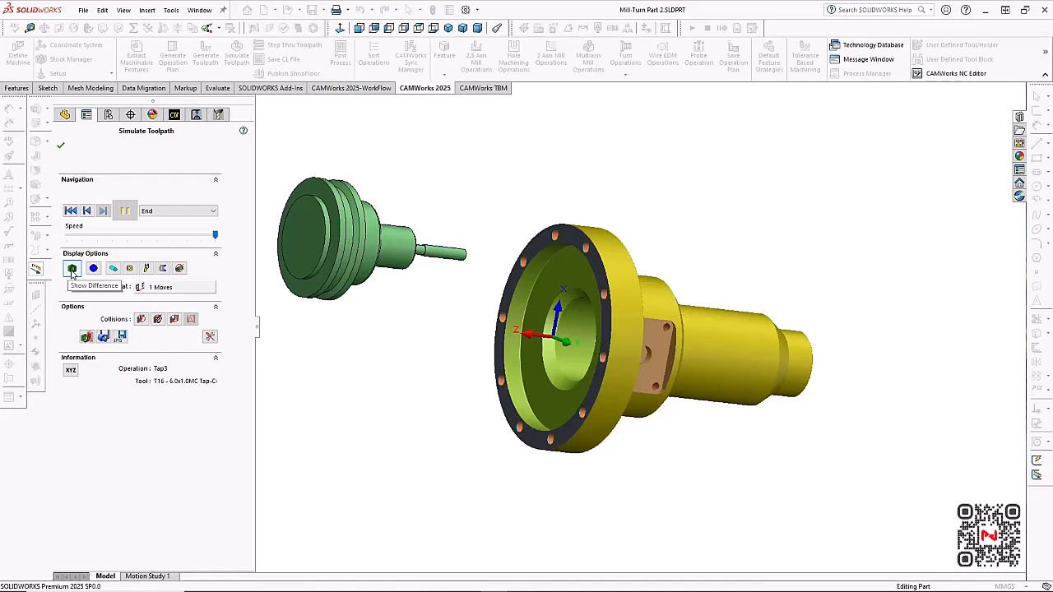
Compare the simulated part with the design model using Show Difference, and close the simulation
{"action": "left_click", "coordinate": [71, 269]}
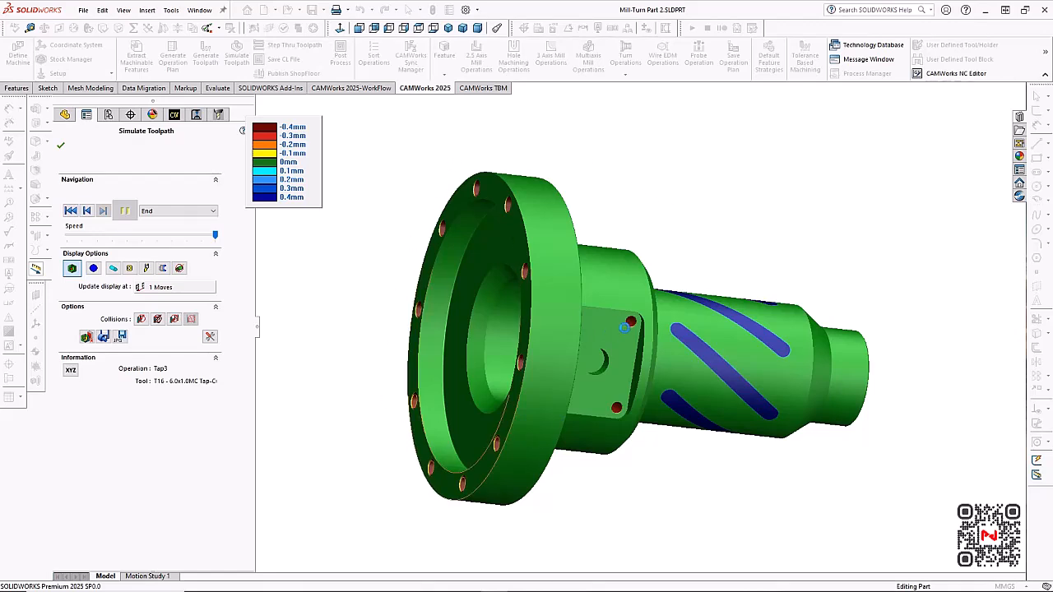
{"action": "left_click", "coordinate": [61, 146]}
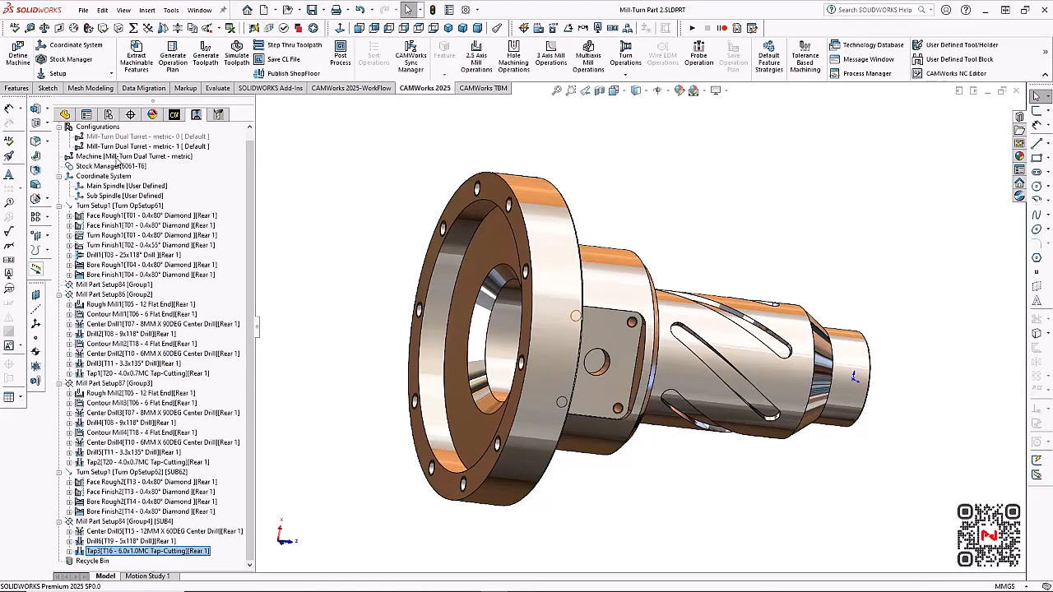
{"action": "middle_click_drag", "start_coordinate": [434, 235], "coordinate": [682, 247]}
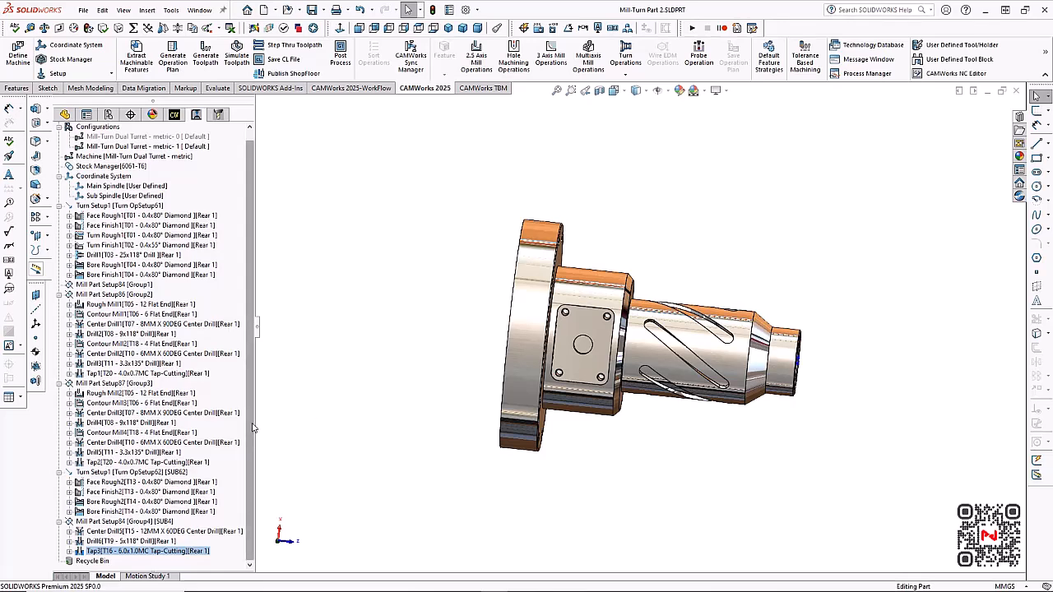
Enable simultaneous (pinch) machining for Turn Rough1 with Tool 1 as the primary tool, and inspect the toolpaths of both turrets
{"action": "left_click", "coordinate": [161, 463]}
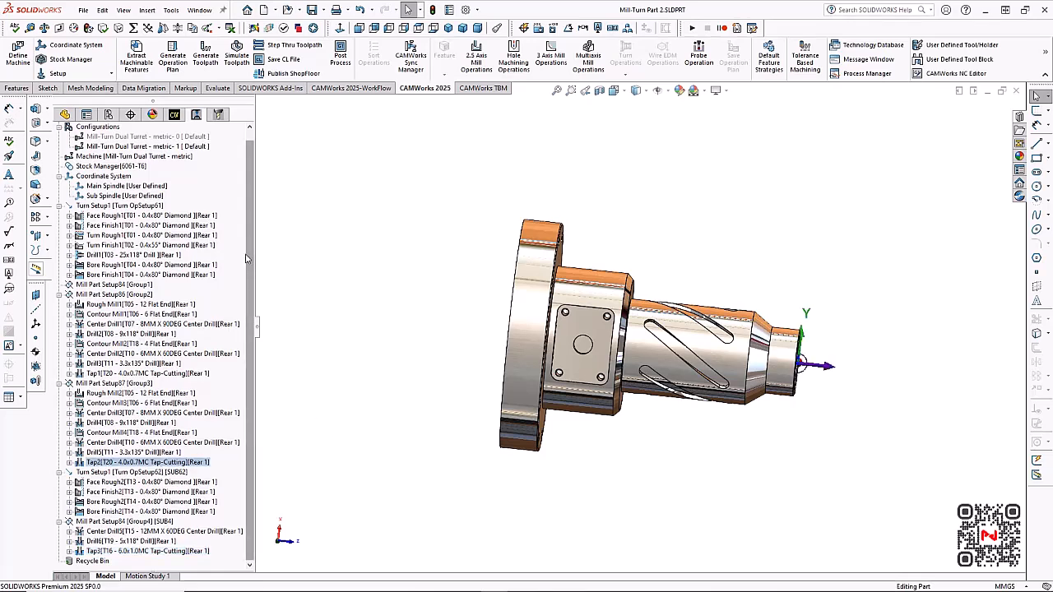
{"action": "left_click", "coordinate": [192, 235]}
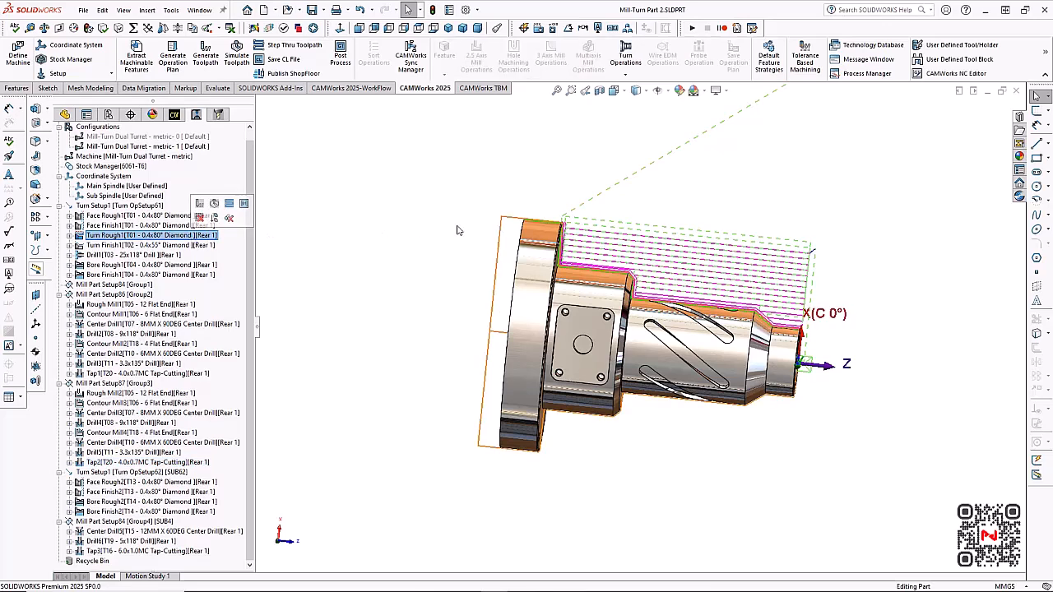
{"action": "middle_click_drag", "start_coordinate": [641, 201], "coordinate": [660, 188]}
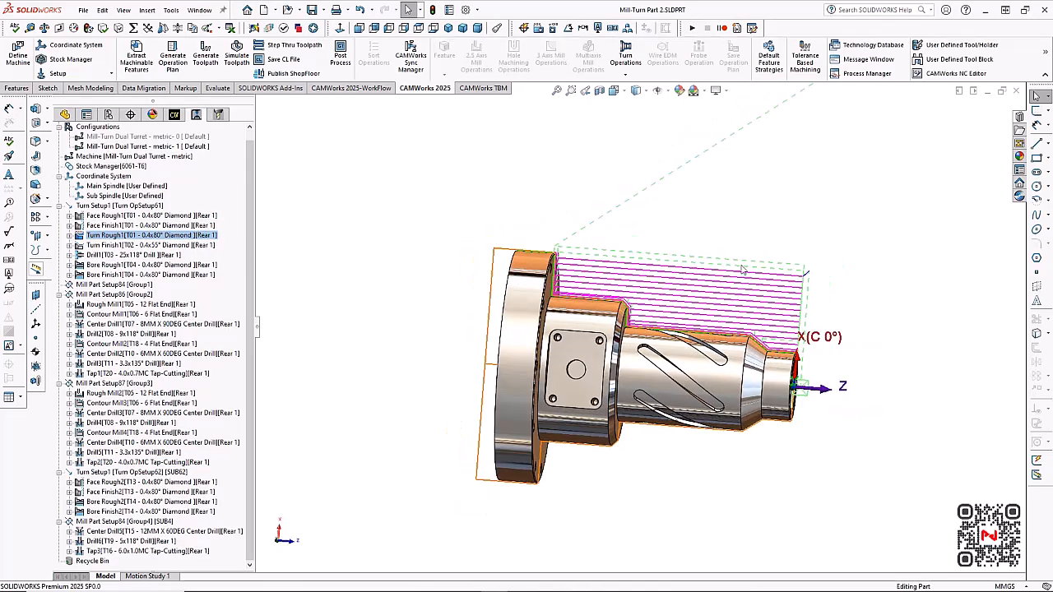
{"action": "right_click", "coordinate": [191, 236]}
{"action": "left_click", "coordinate": [232, 241]}
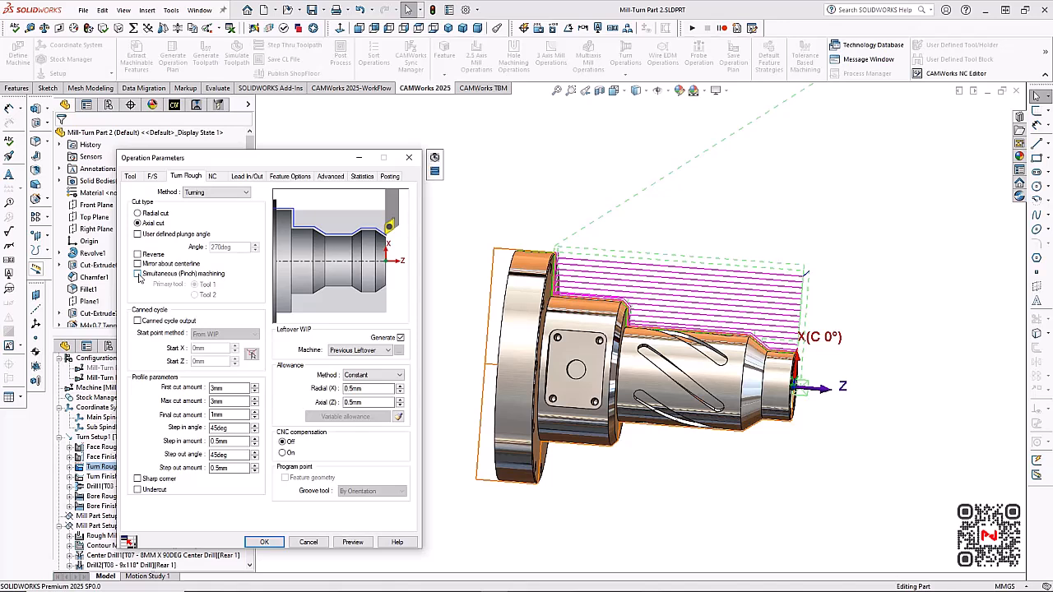
{"action": "left_click", "coordinate": [138, 275]}
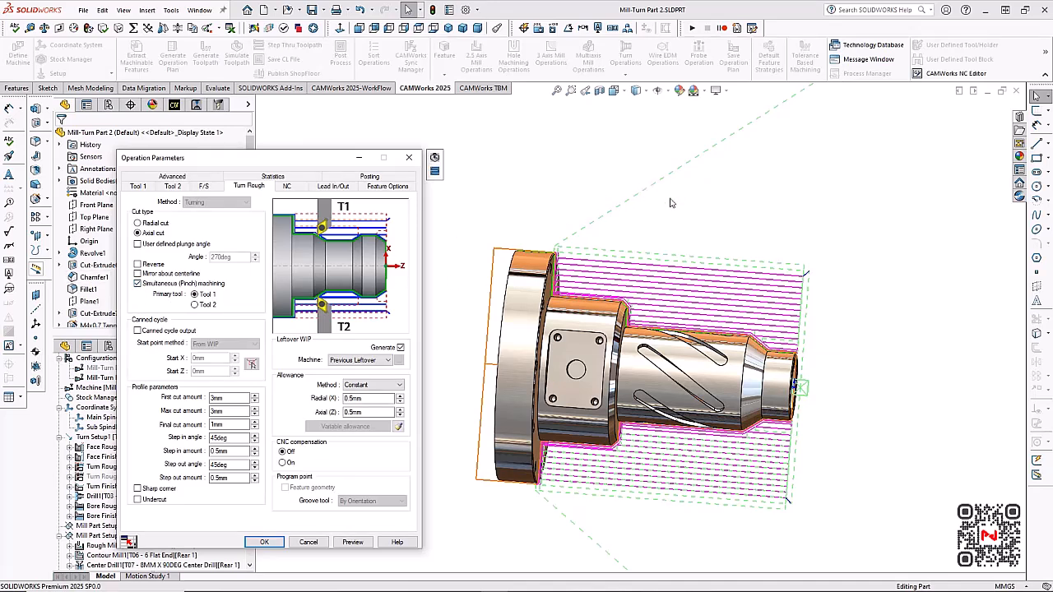
{"action": "scroll", "coordinate": [699, 402], "scroll_direction": "down", "scroll_amount": 1}
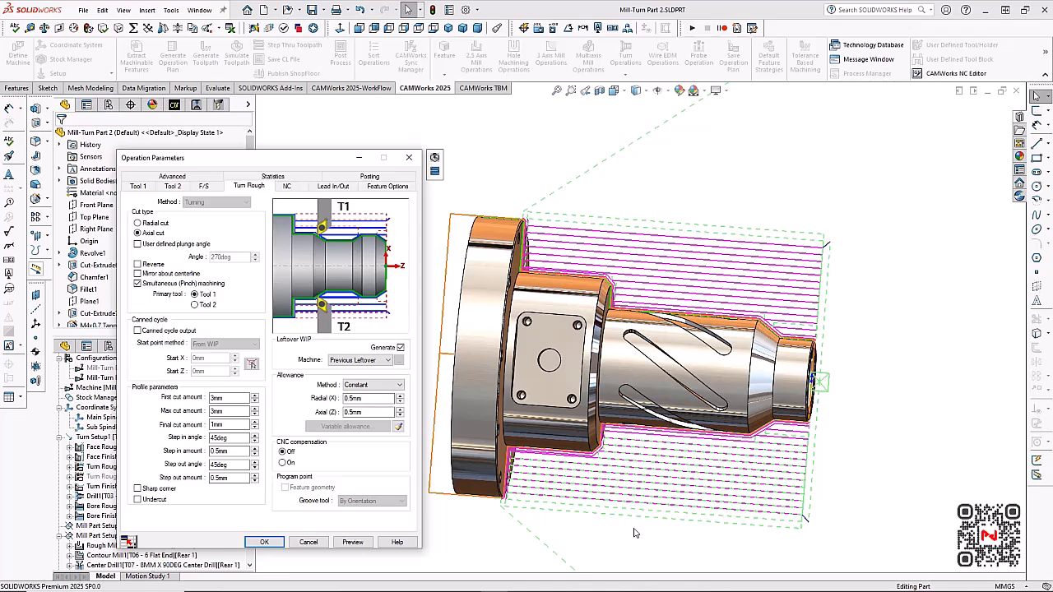
{"action": "scroll", "coordinate": [634, 533], "scroll_direction": "up", "scroll_amount": 1}
{"action": "mouse_move", "coordinate": [635, 531]}
{"action": "middle_mouse_down"}
{"action": "mouse_move", "coordinate": [641, 505]}
{"action": "mouse_move", "coordinate": [649, 529]}
{"action": "mouse_move", "coordinate": [630, 514]}
{"action": "middle_mouse_up"}
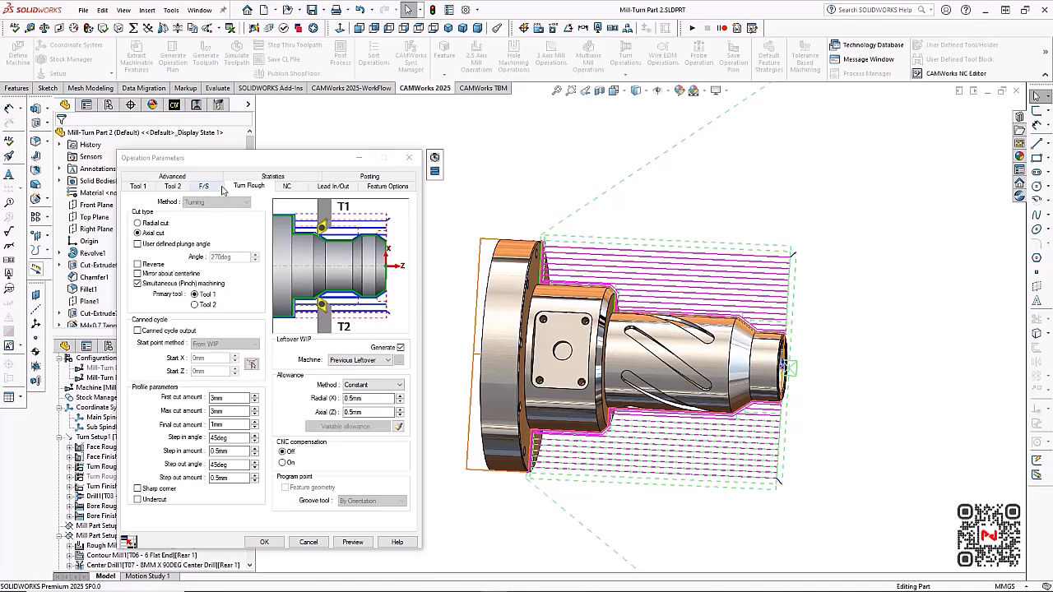
Define Turn Rough1's feeds and speeds by Operation and edit its feed per revolution
{"action": "left_click", "coordinate": [214, 187]}
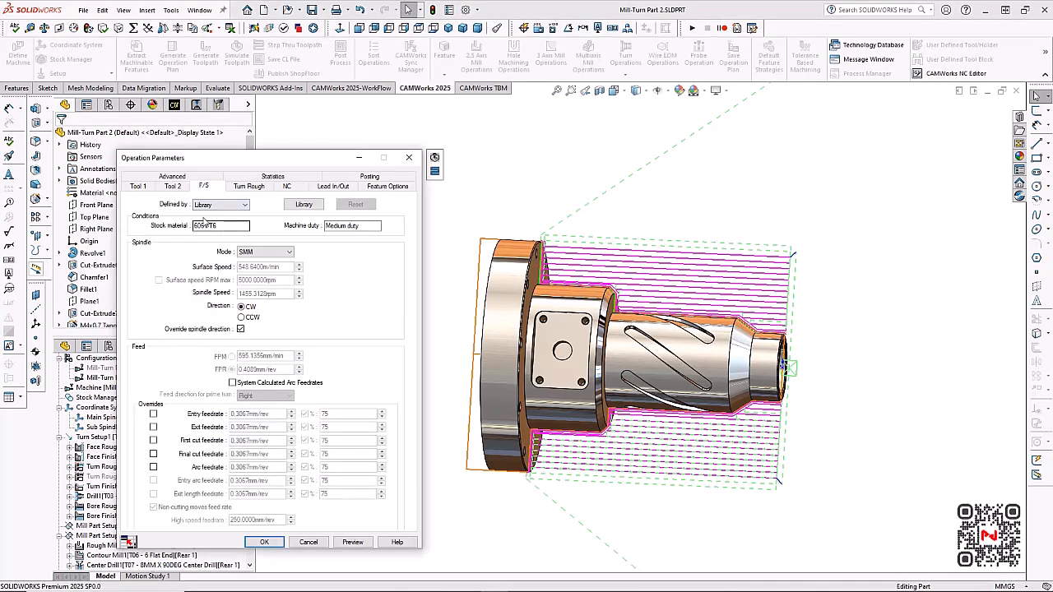
{"action": "left_click", "coordinate": [220, 204]}
{"action": "left_click", "coordinate": [216, 226]}
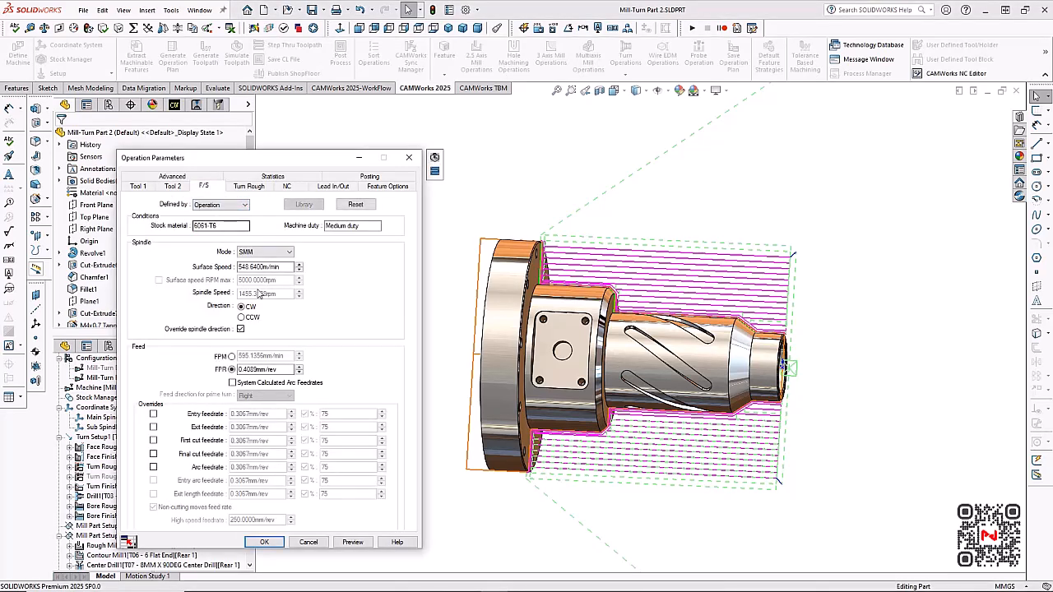
{"action": "left_click", "coordinate": [282, 369]}
{"action": "left_click_drag", "start_coordinate": [286, 370], "coordinate": [234, 370]}
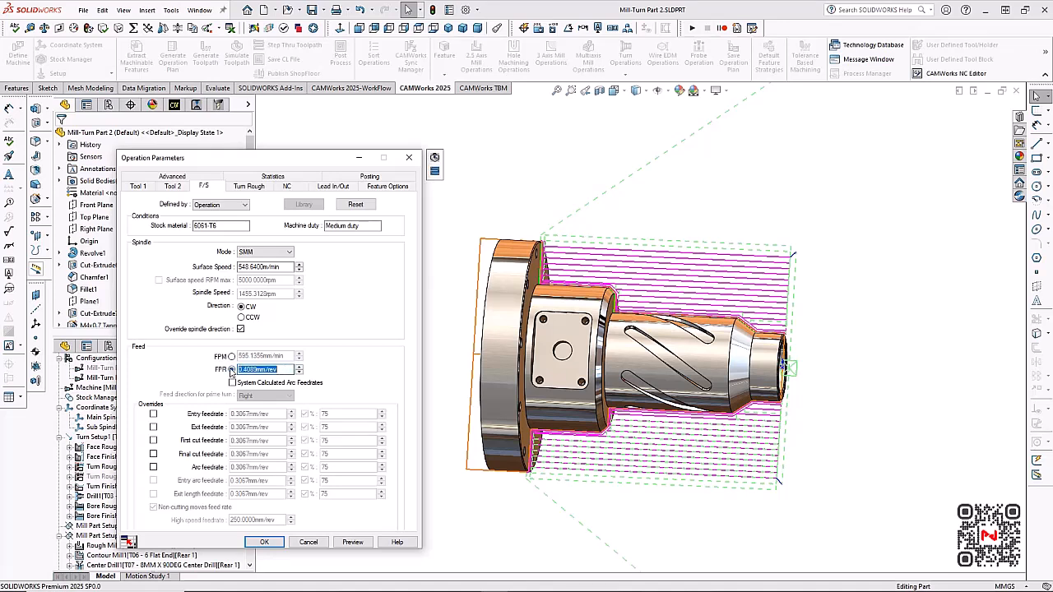
{"action": "key", "text": "BackSpace"}
Preview Turn Rough1's toolpath, simulate the pinch roughing cut to the end, and close the simulation
{"action": "left_click", "coordinate": [350, 542]}
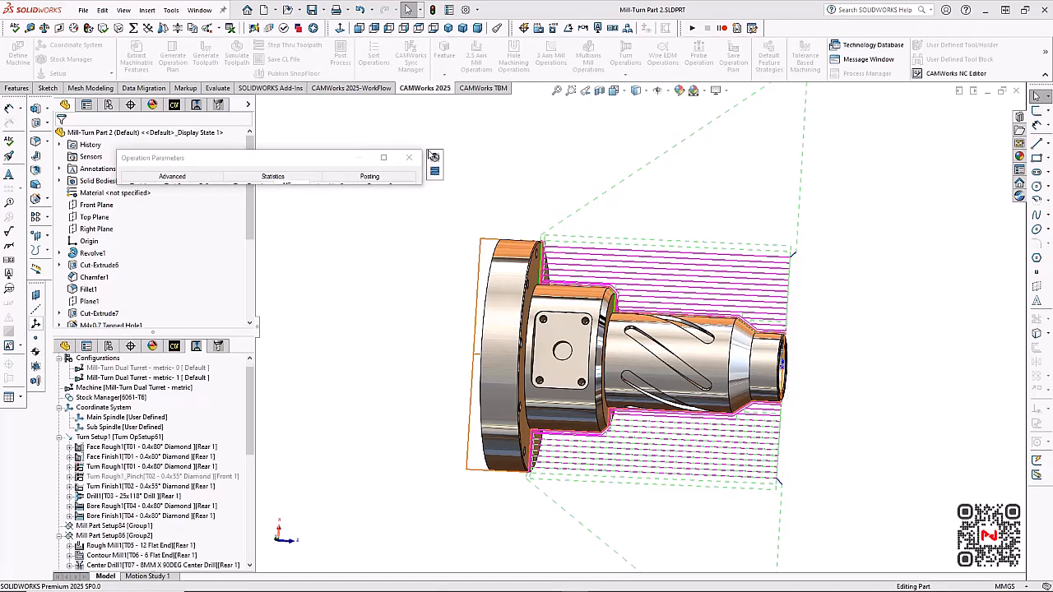
{"action": "left_click", "coordinate": [434, 159]}
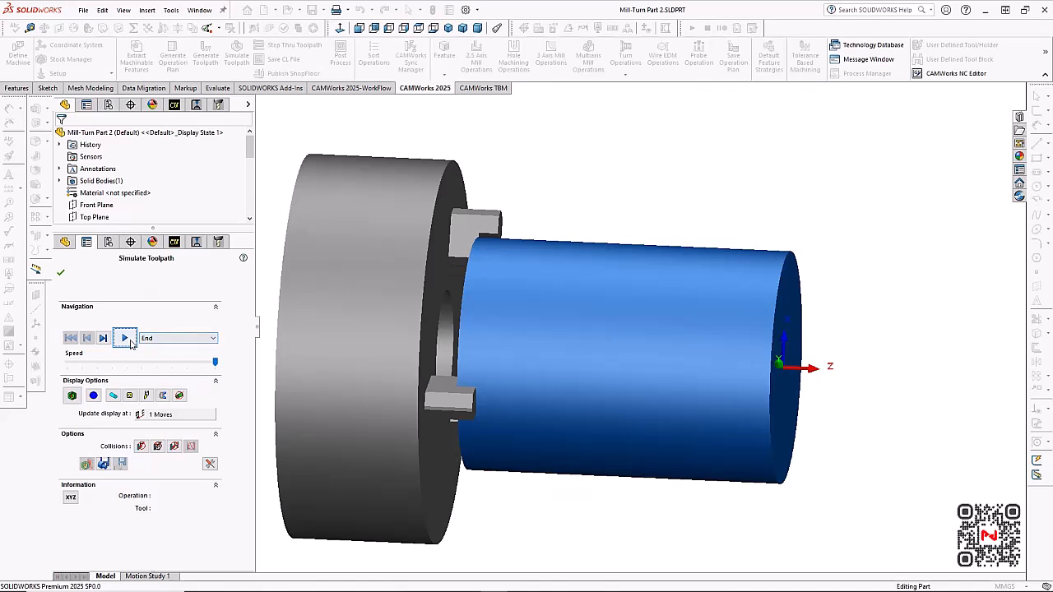
{"action": "left_click", "coordinate": [128, 340]}
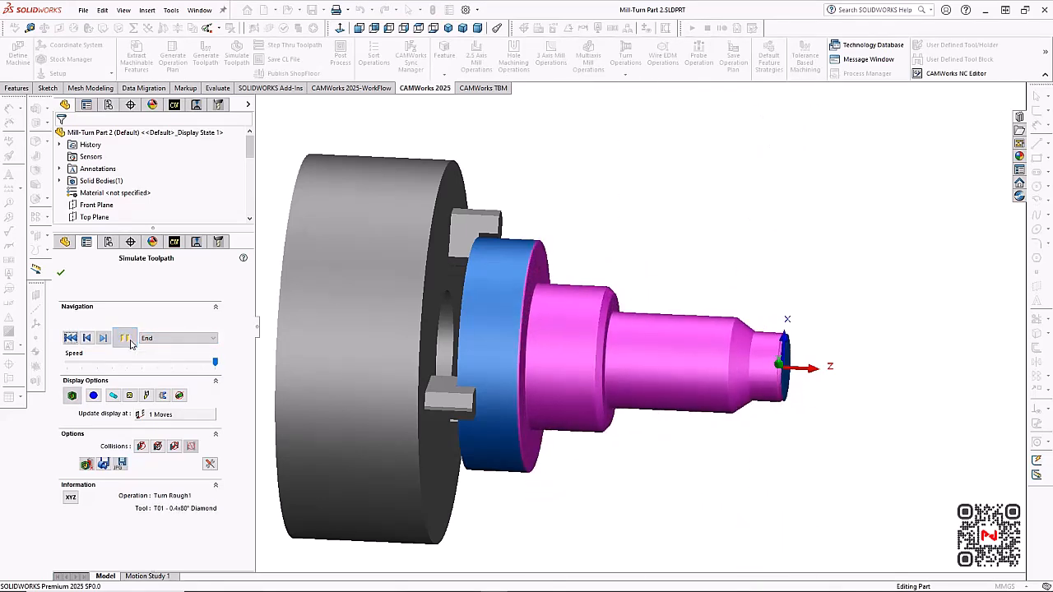
{"action": "left_click", "coordinate": [215, 365]}
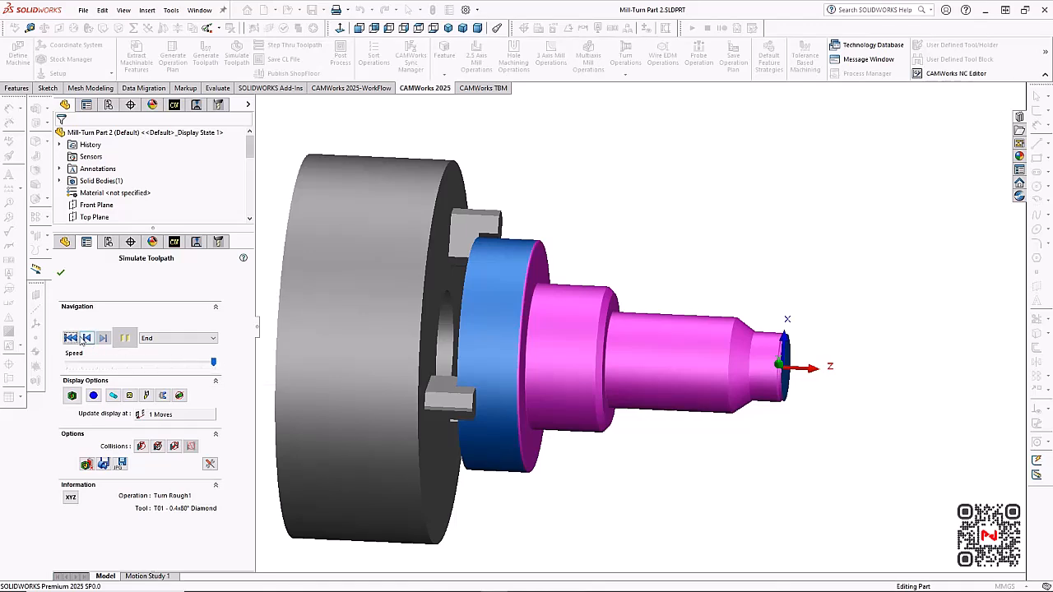
{"action": "left_click", "coordinate": [120, 351]}
{"action": "left_click", "coordinate": [124, 342]}
{"action": "left_click", "coordinate": [61, 274]}
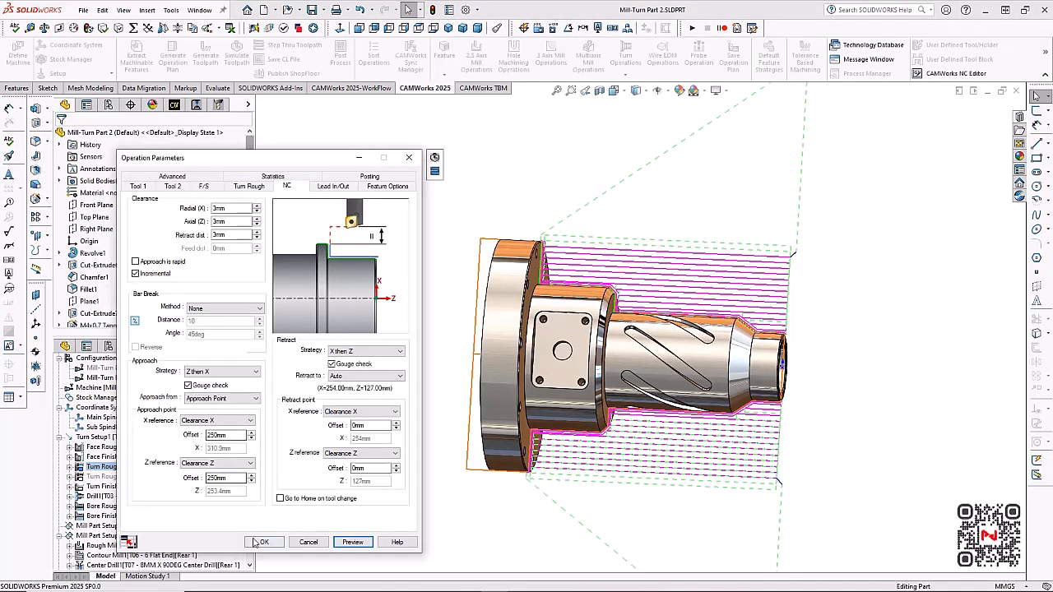
Accept the Turn Rough1 parameters and regenerate the toolpaths
{"action": "left_click", "coordinate": [264, 543]}
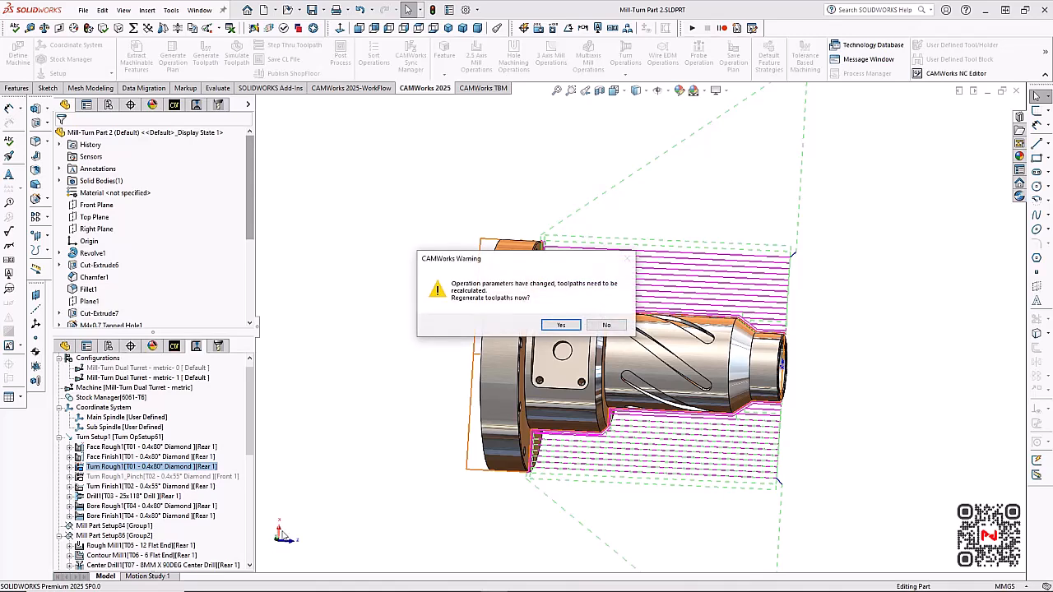
{"action": "left_click", "coordinate": [574, 325]}
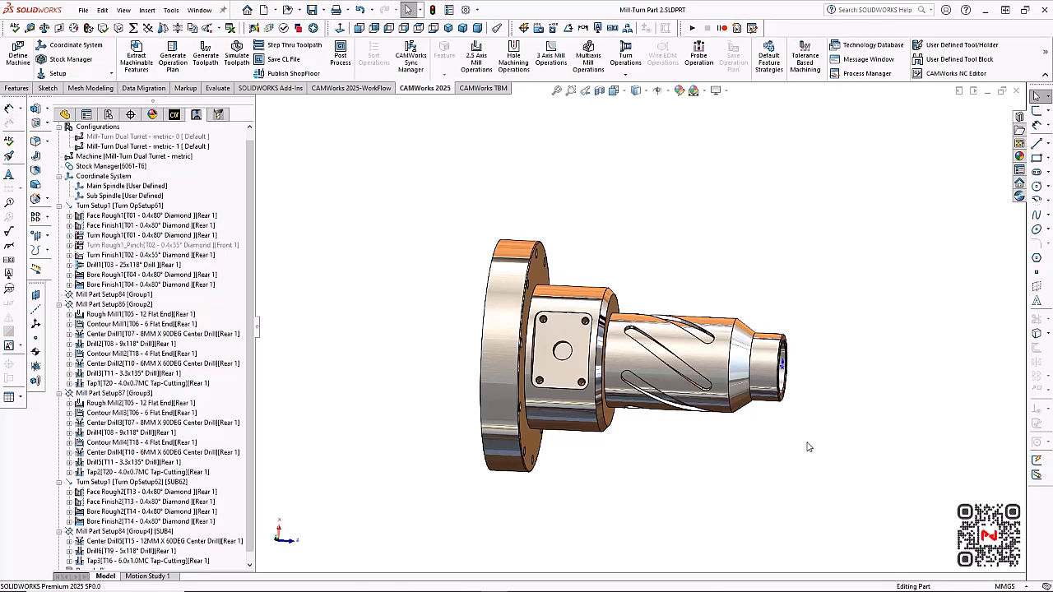
{"action": "middle_click_drag", "start_coordinate": [729, 451], "coordinate": [771, 446]}
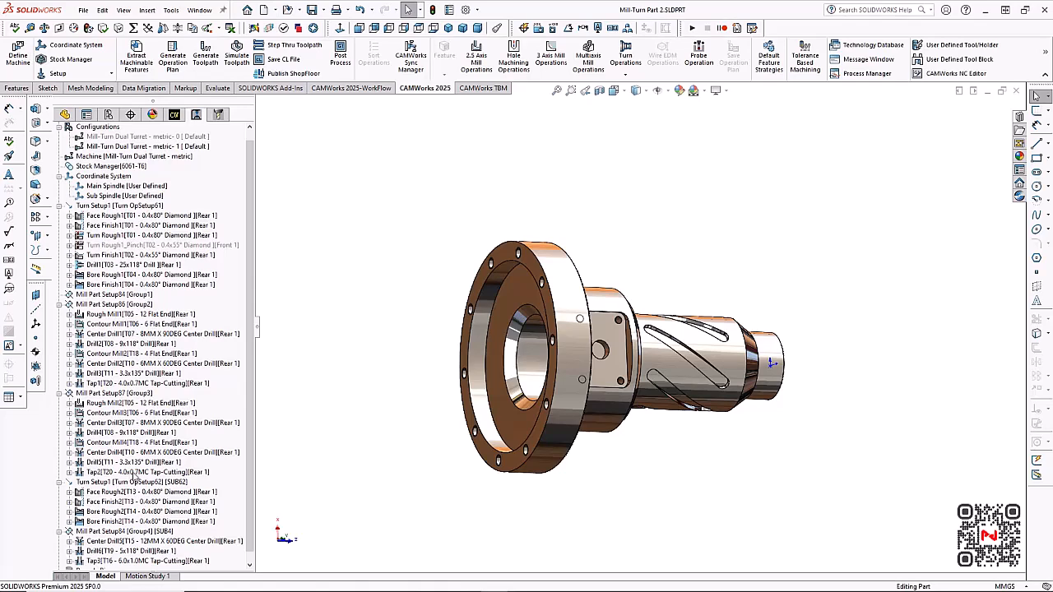
Insert a sub spindle operation at Tap2 using the Standard transfer template
{"action": "right_click", "coordinate": [132, 473]}
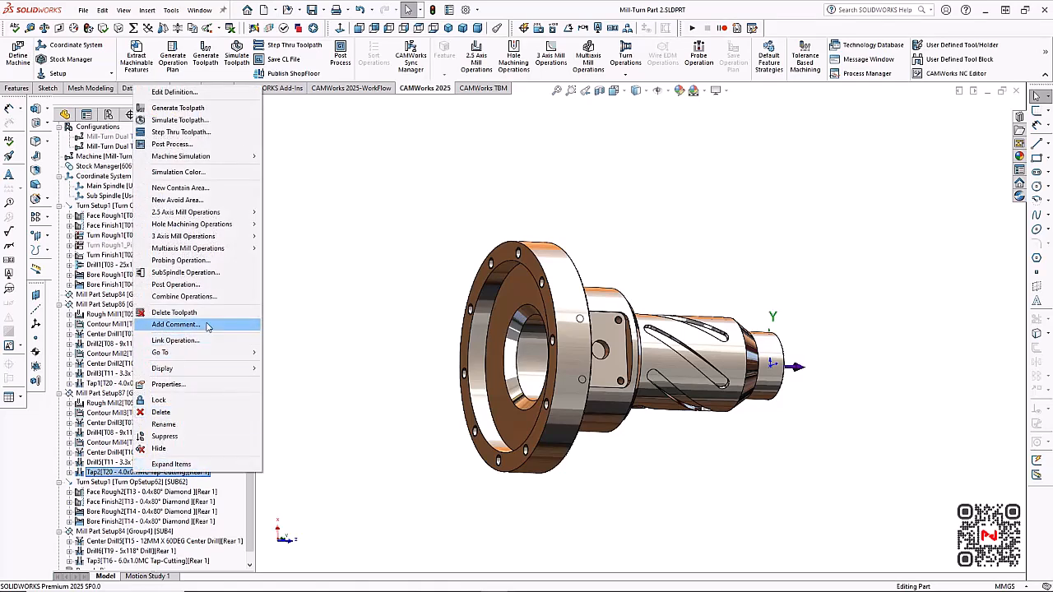
{"action": "left_click", "coordinate": [227, 274]}
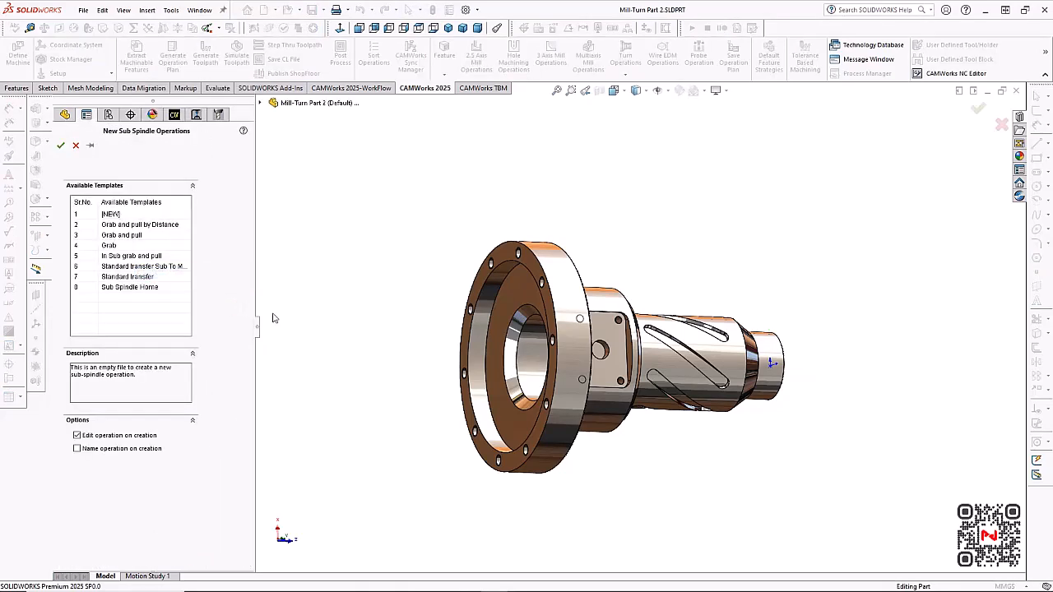
{"action": "double_click", "coordinate": [148, 285]}
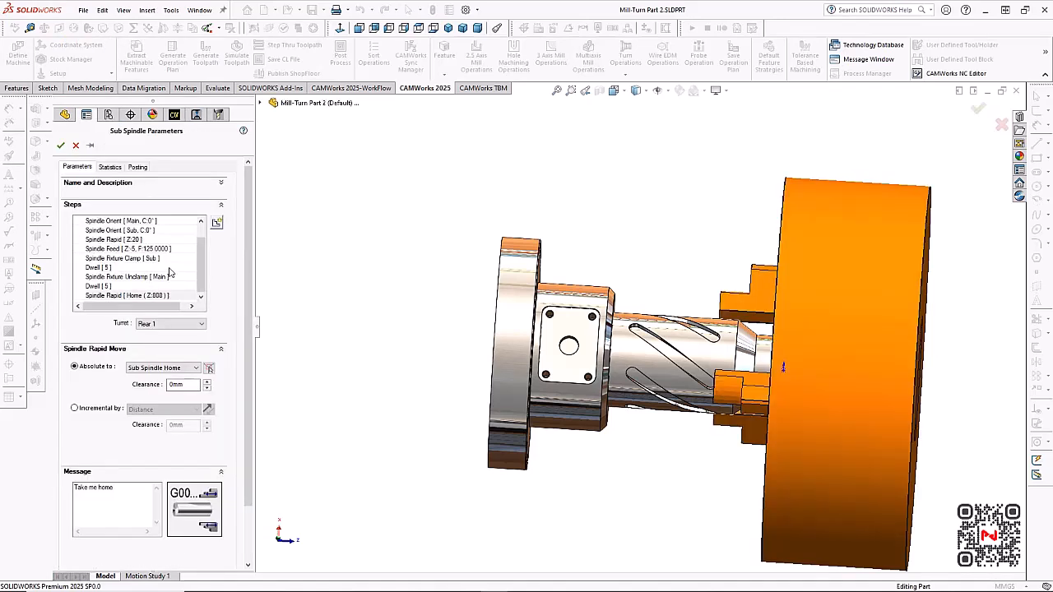
Review the transfer's spindle orient and rapid moves, and set the Spindle Feed step's clearance to -60 mm from the Front Face of Part
{"action": "left_click", "coordinate": [151, 234]}
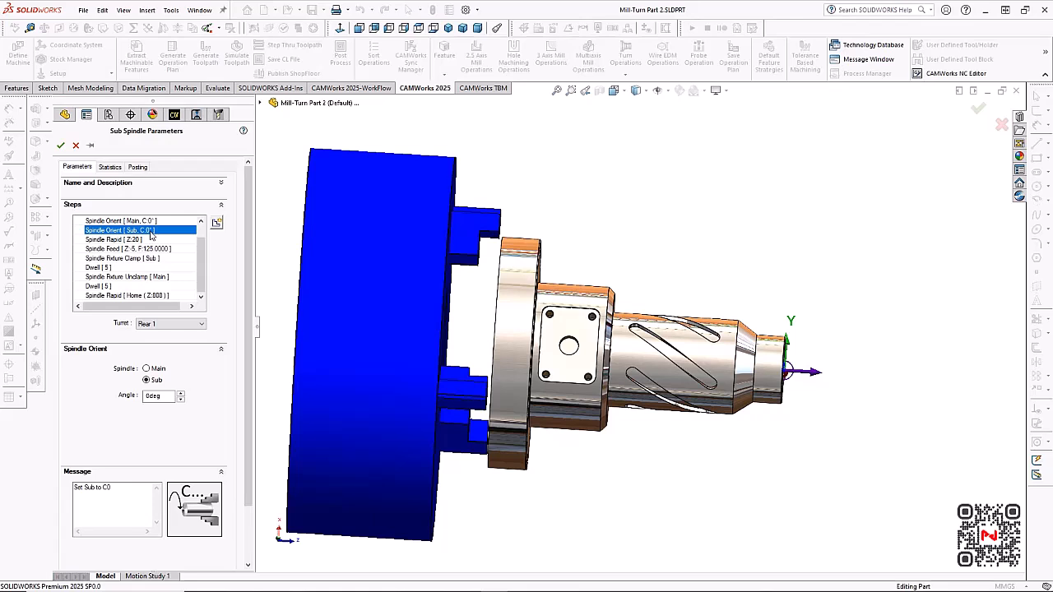
{"action": "key", "text": "Up"}
{"action": "left_click", "coordinate": [150, 233]}
{"action": "key", "text": "Down"}
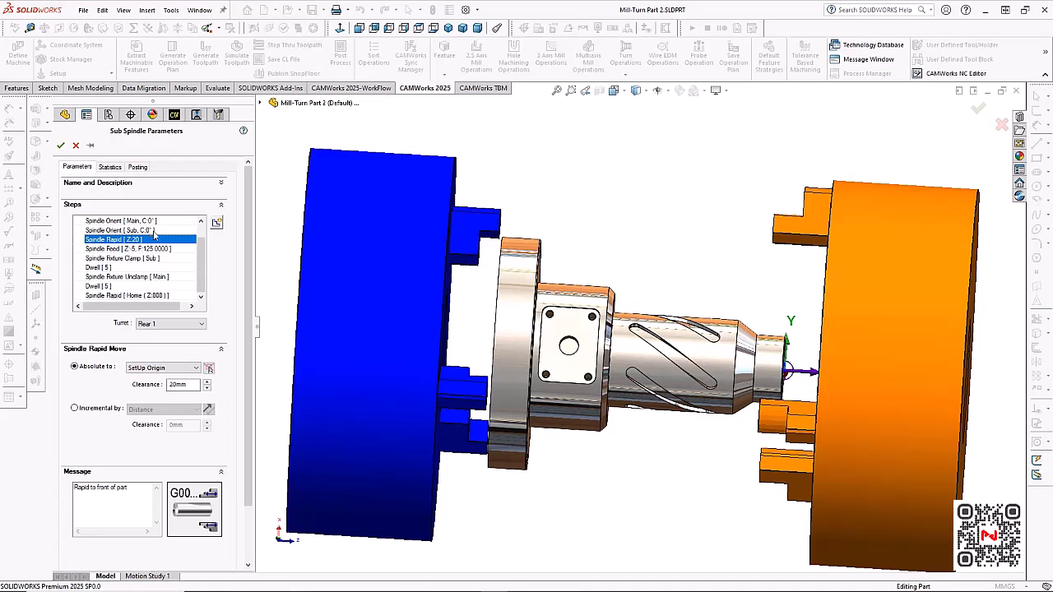
{"action": "key", "text": "Down"}
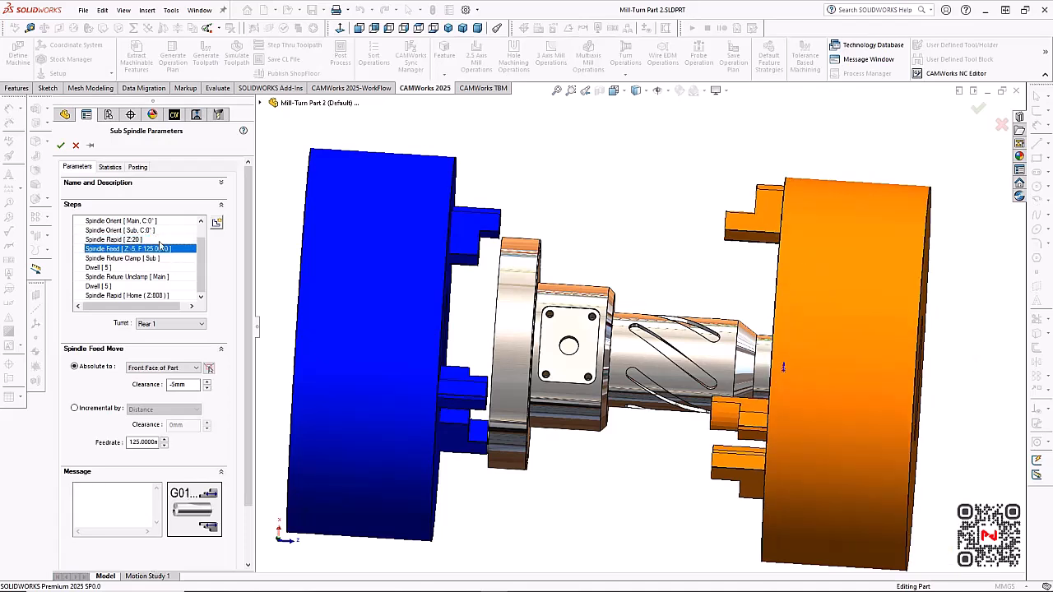
{"action": "left_click", "coordinate": [192, 384]}
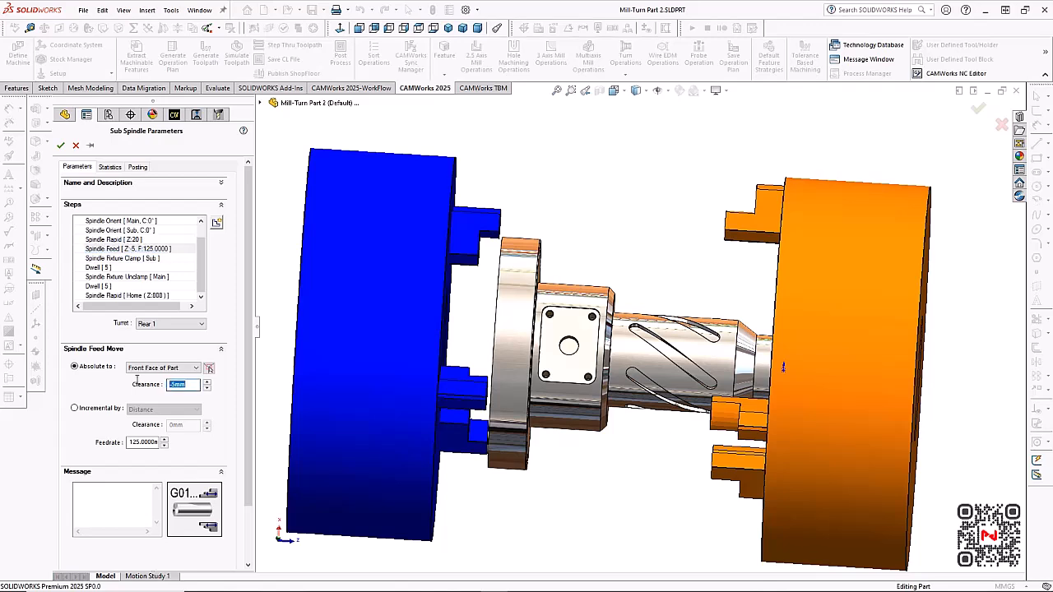
{"action": "type", "text": "-60"}
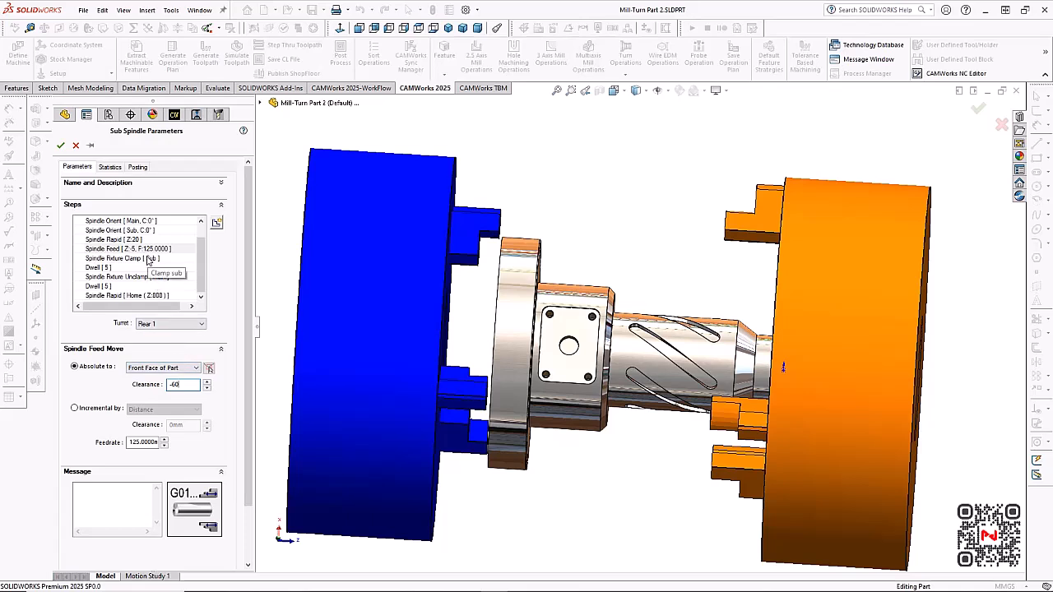
{"action": "key", "text": "Tab"}
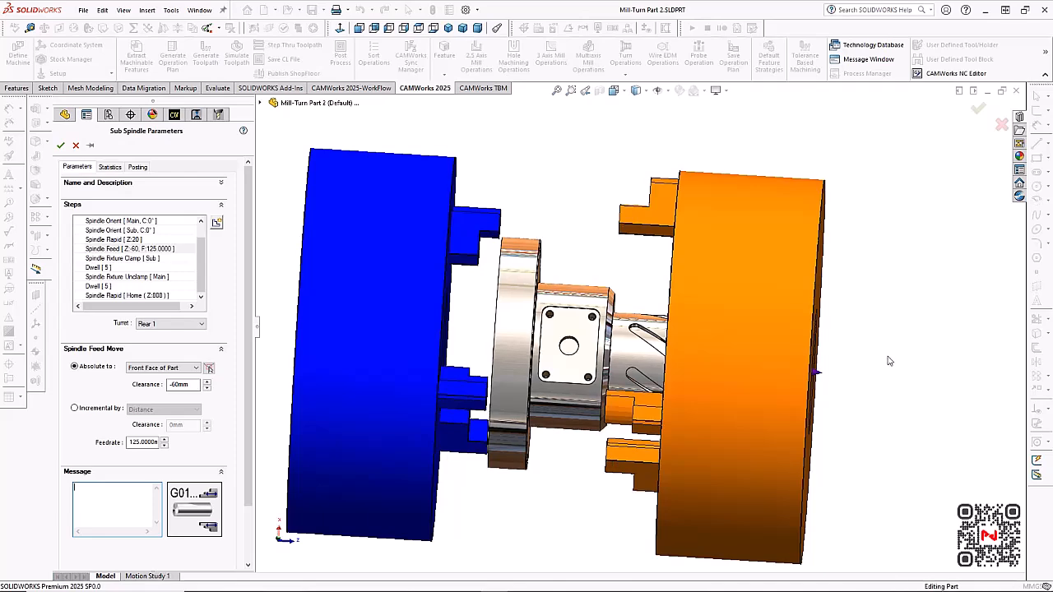
{"action": "middle_click_drag", "start_coordinate": [887, 357], "coordinate": [877, 384]}
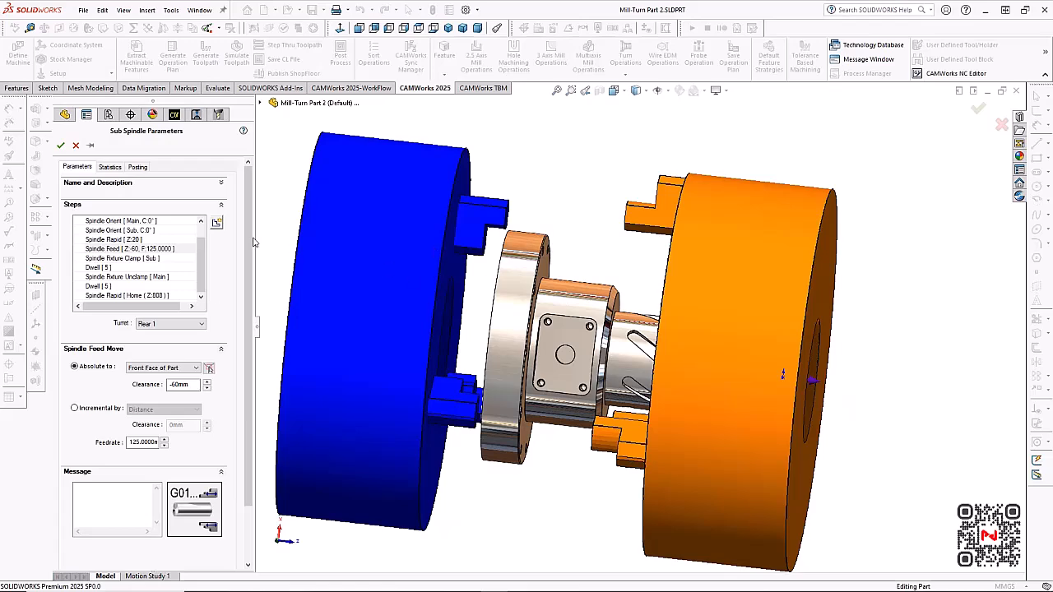
Preview the remaining transfer steps from sub clamping through main unclamping to the rapid home, and accept the Sub Spindle parameters
{"action": "left_click", "coordinate": [173, 249]}
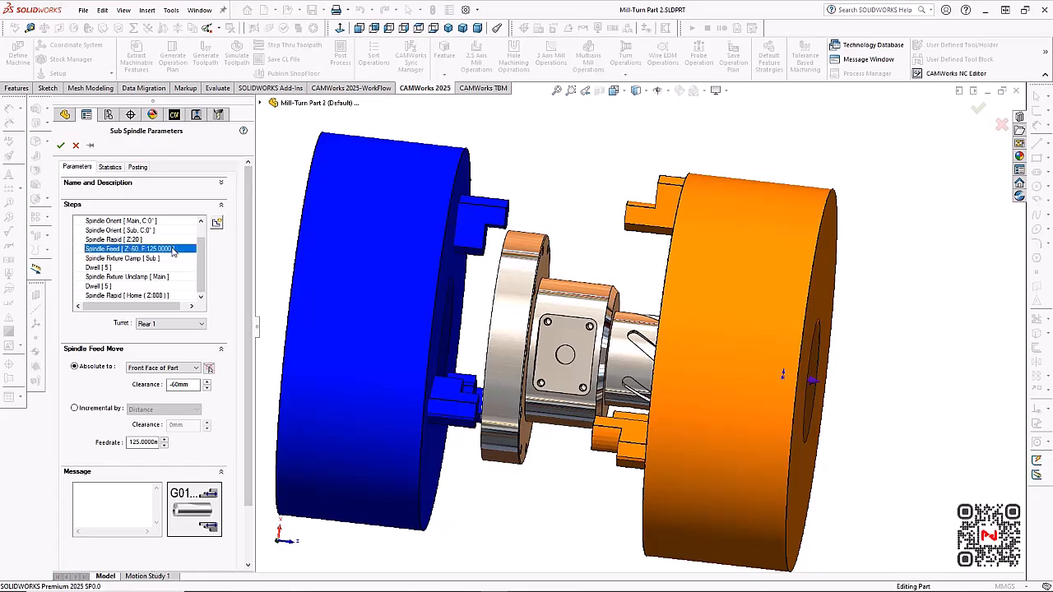
{"action": "key", "text": "Down"}
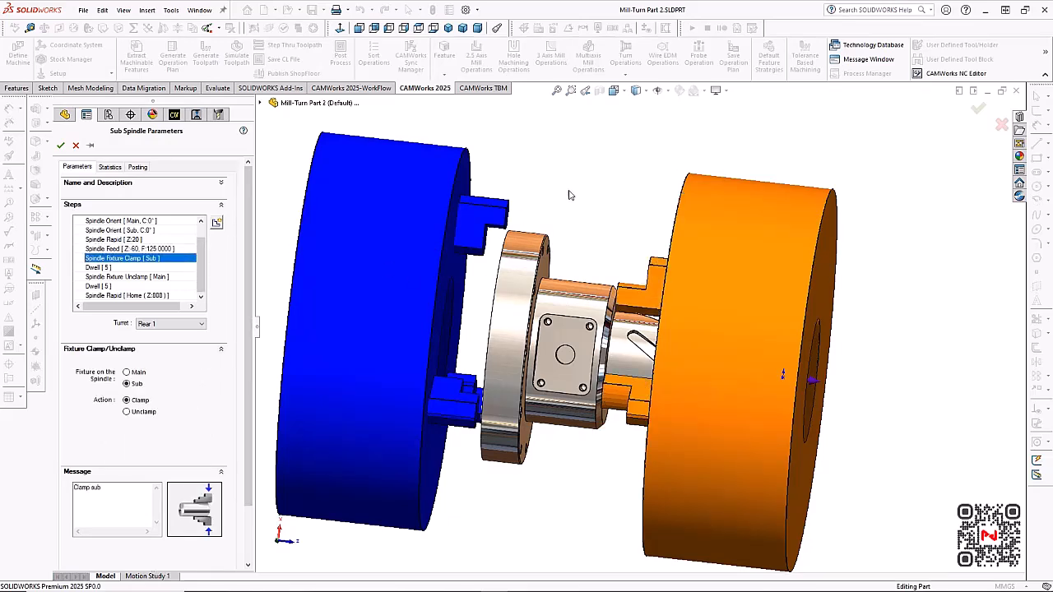
{"action": "scroll", "coordinate": [569, 195], "scroll_direction": "up", "scroll_amount": 1}
{"action": "middle_click_drag", "start_coordinate": [569, 195], "coordinate": [578, 208]}
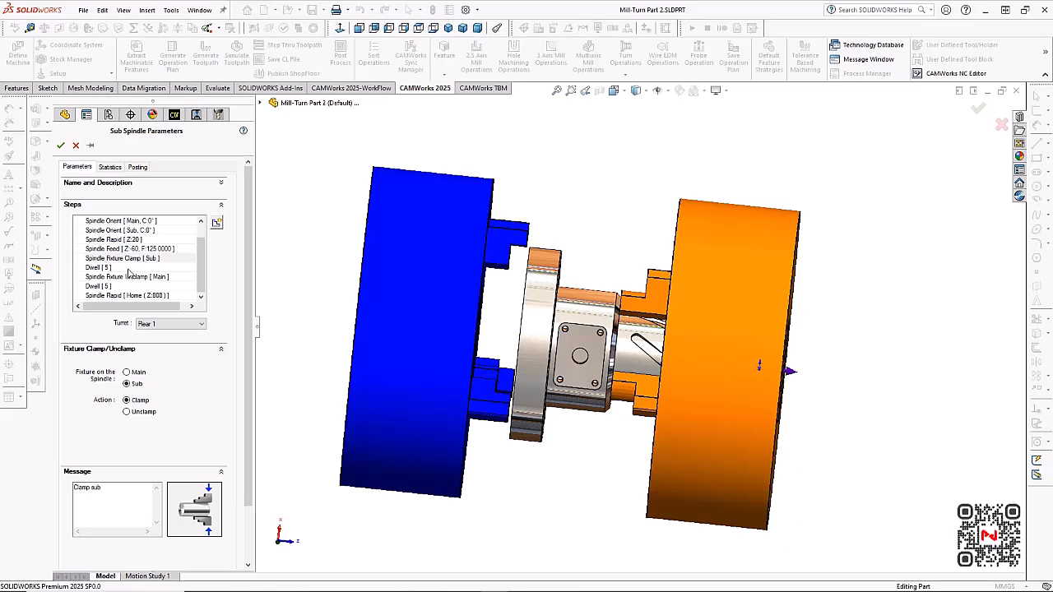
{"action": "left_click", "coordinate": [98, 268]}
{"action": "key", "text": "Down"}
{"action": "key", "text": "Down"}
{"action": "key", "text": "Down"}
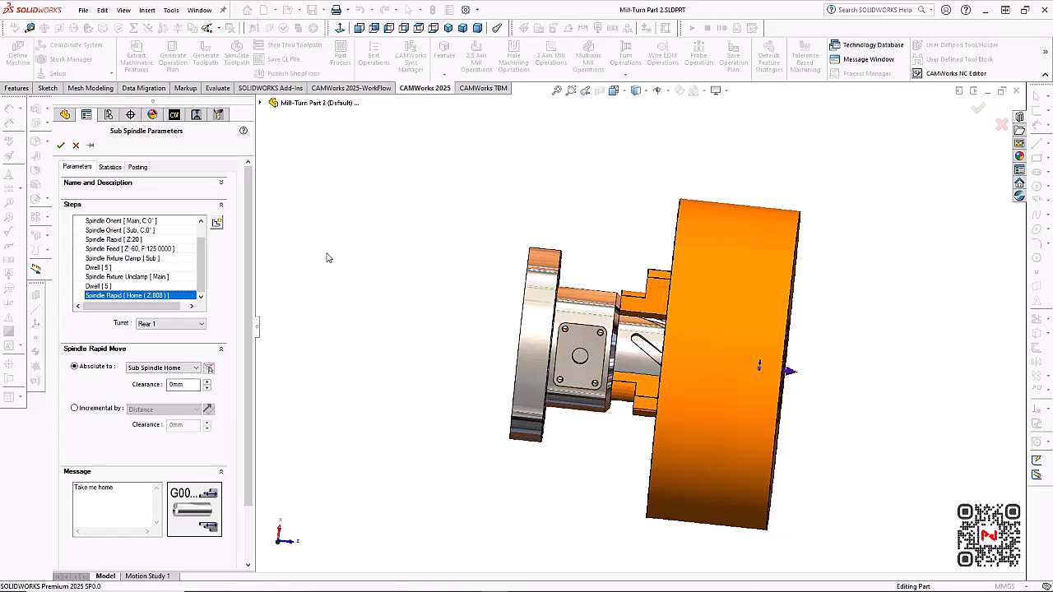
{"action": "left_click", "coordinate": [61, 145]}
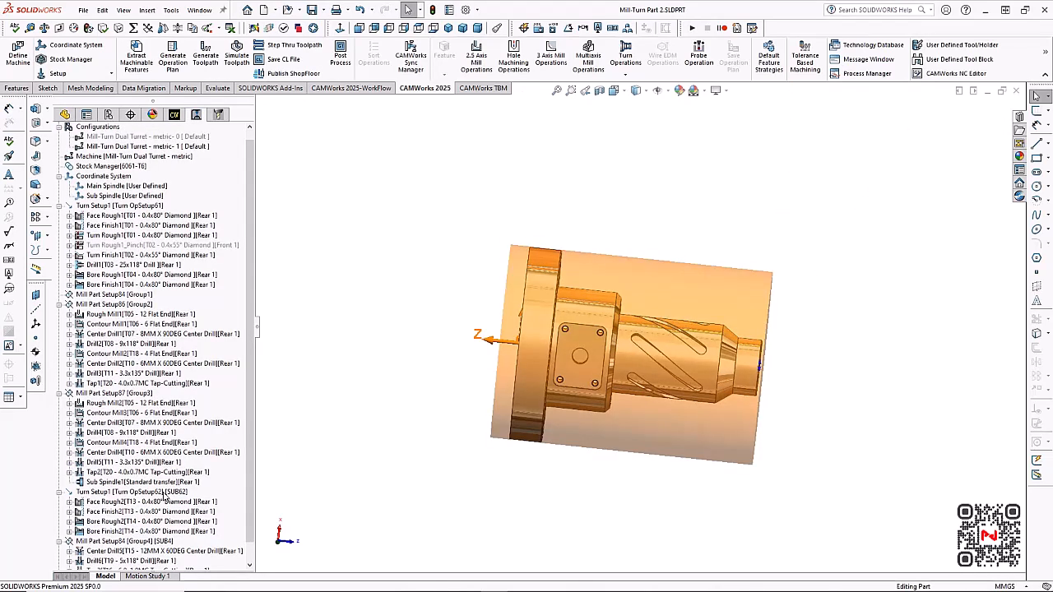
Preview the sub spindle turn setup, check the origin settings of Mill Part Setup84, and accept its part setup parameters
{"action": "left_click", "coordinate": [165, 493]}
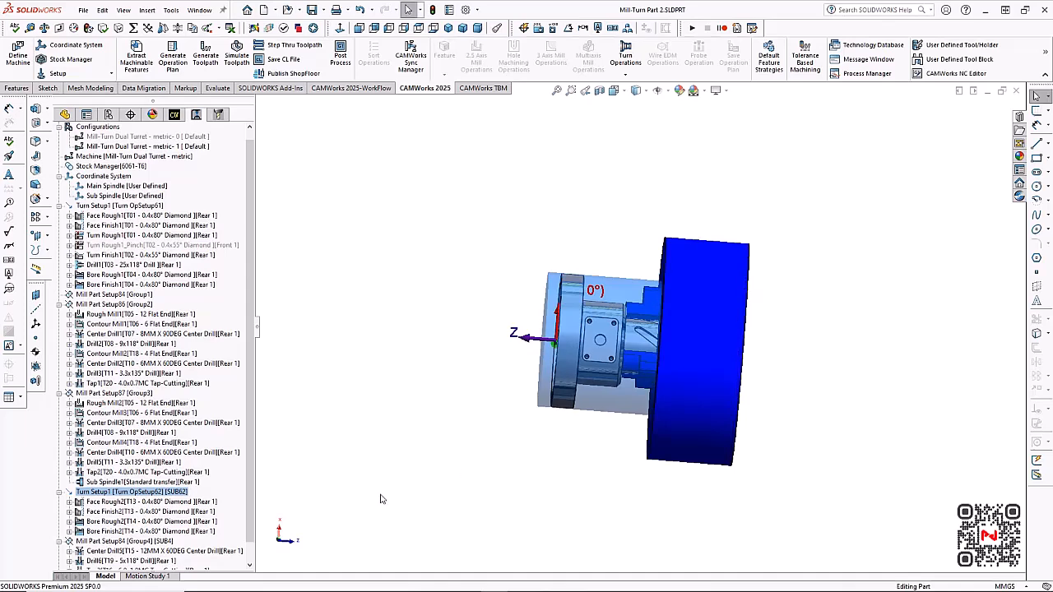
{"action": "left_click", "coordinate": [153, 543]}
{"action": "double_click", "coordinate": [152, 543]}
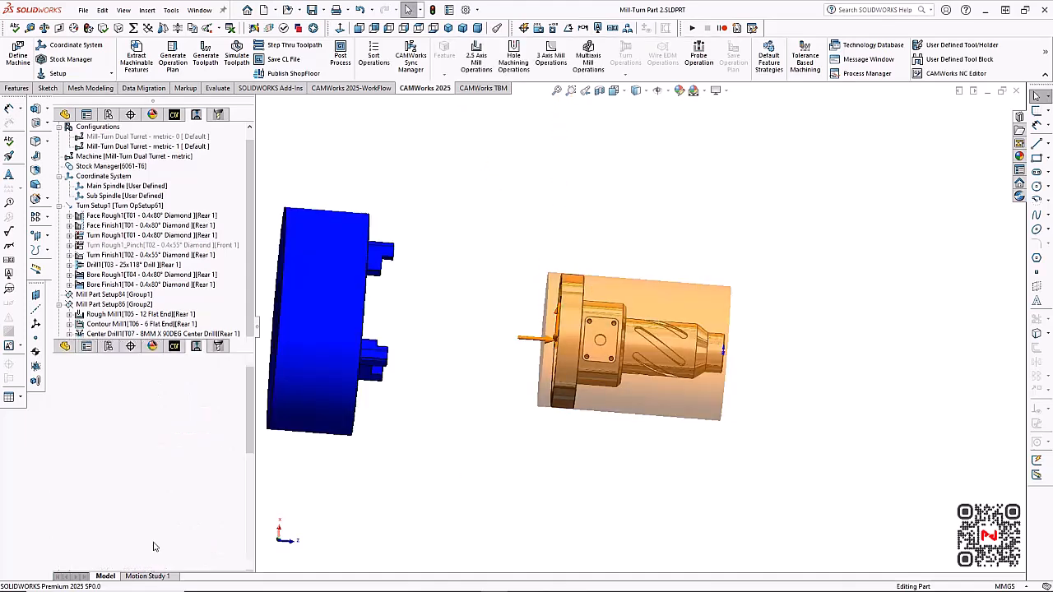
{"action": "left_click_drag", "start_coordinate": [534, 120], "coordinate": [354, 122]}
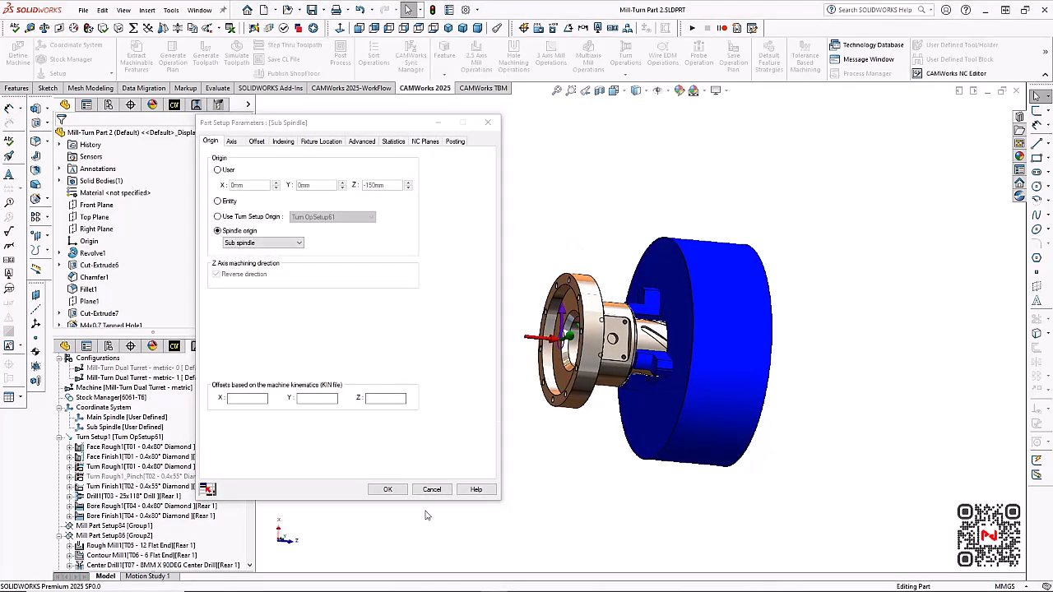
{"action": "left_click", "coordinate": [389, 490]}
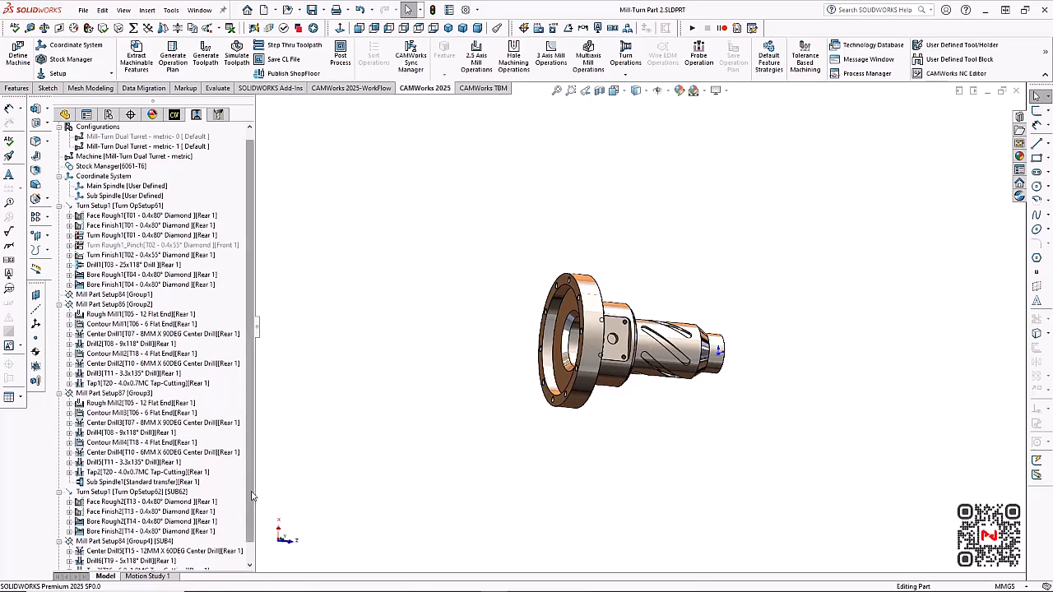
Simulate all toolpaths to the end, watching the main spindle machining, the transfer and the sub spindle operations
{"action": "mouse_move", "coordinate": [252, 490]}
{"action": "left_mouse_down"}
{"action": "mouse_move", "coordinate": [253, 531]}
{"action": "mouse_move", "coordinate": [255, 509]}
{"action": "left_mouse_up"}
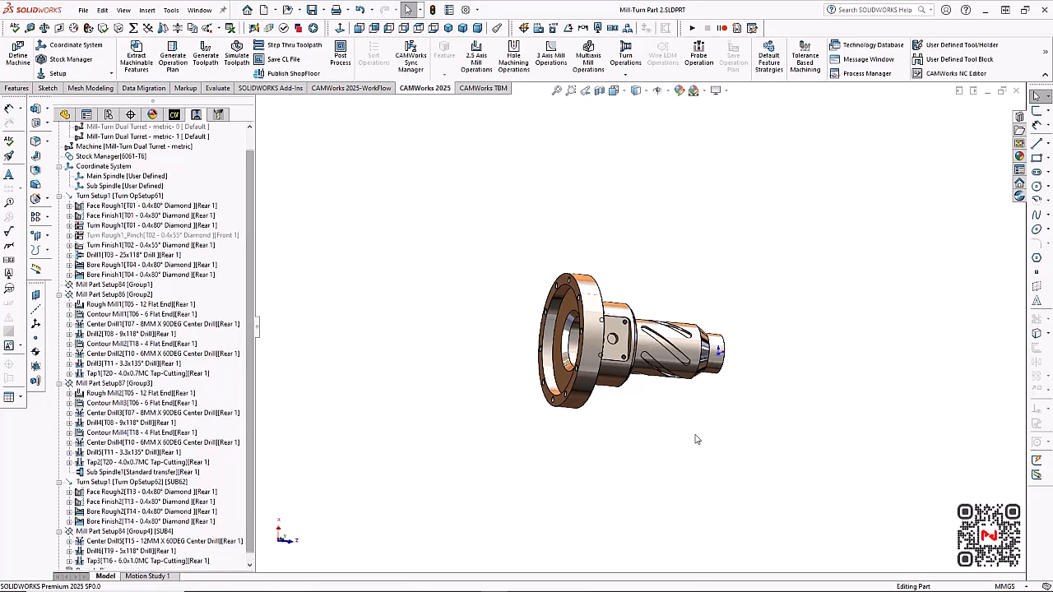
{"action": "scroll", "coordinate": [696, 440], "scroll_direction": "down", "scroll_amount": 1}
{"action": "scroll", "coordinate": [648, 236], "scroll_direction": "down", "scroll_amount": 2}
{"action": "scroll", "coordinate": [625, 286], "scroll_direction": "up", "scroll_amount": 1}
{"action": "middle_click_drag", "start_coordinate": [625, 287], "coordinate": [612, 285]}
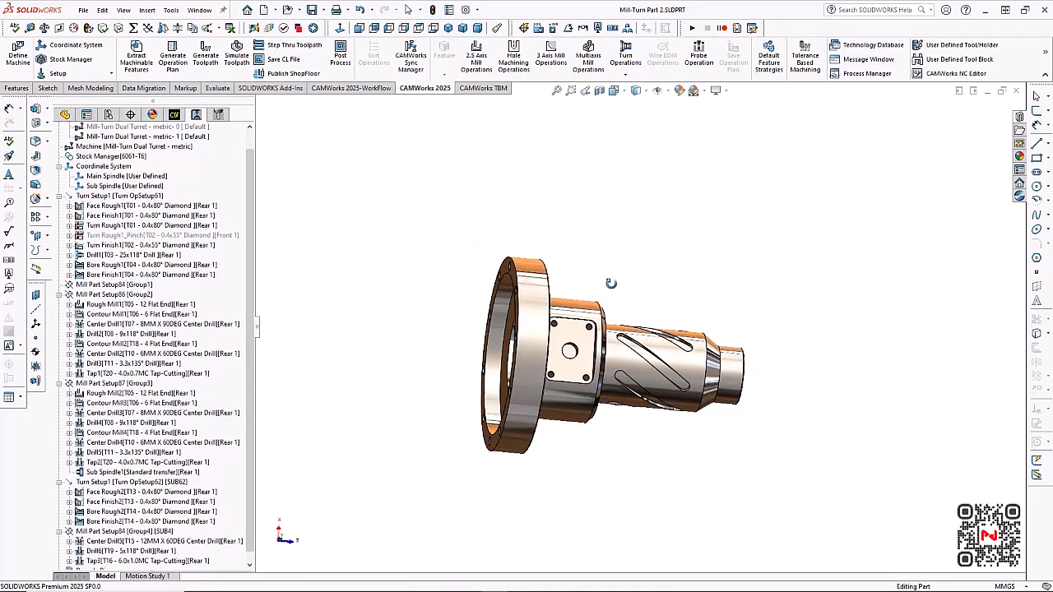
{"action": "scroll", "coordinate": [612, 284], "scroll_direction": "down", "scroll_amount": 1}
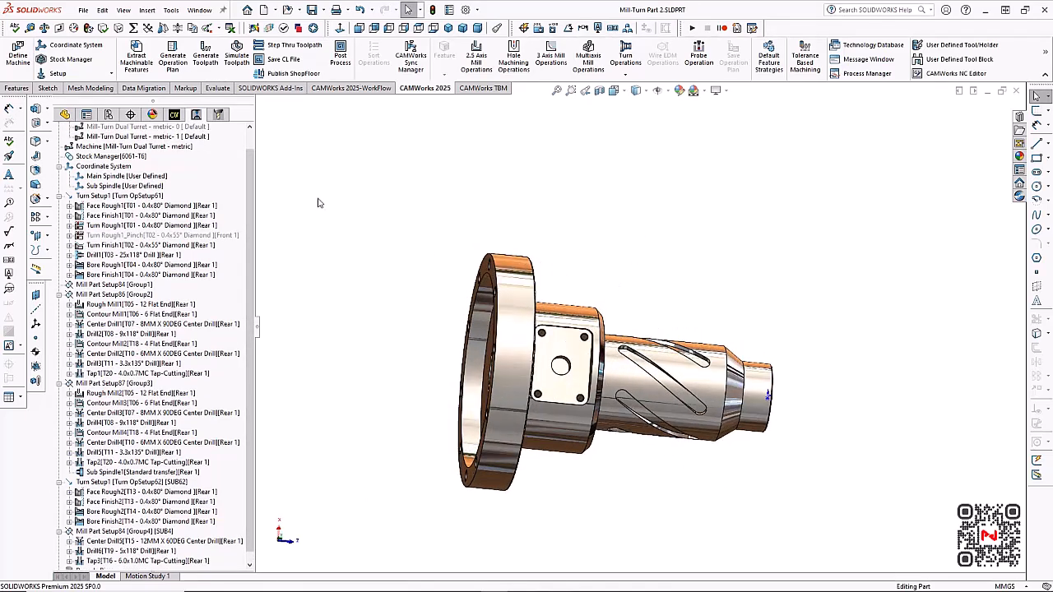
{"action": "left_click", "coordinate": [237, 60]}
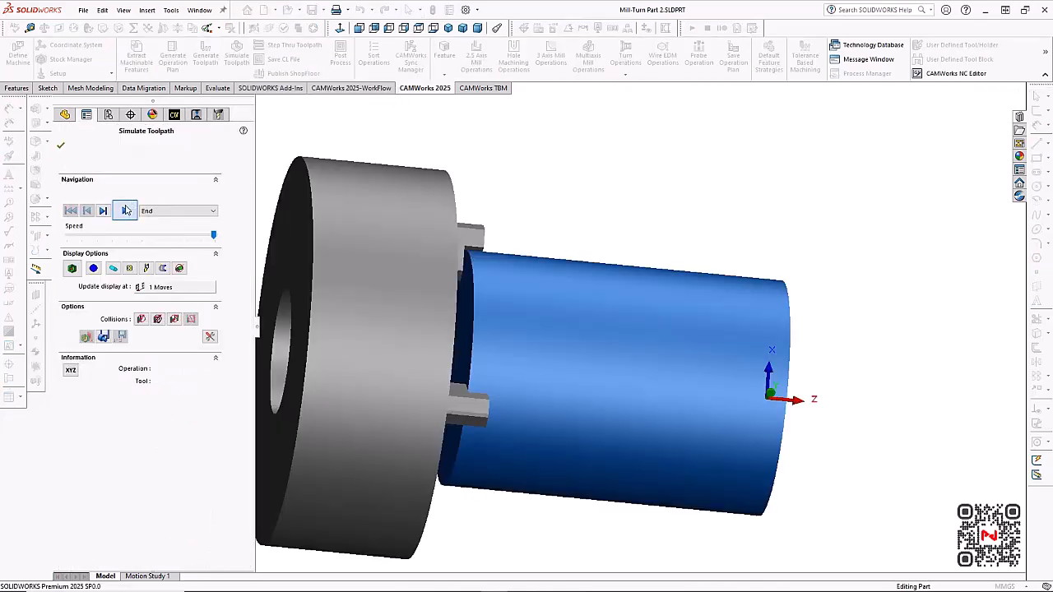
{"action": "left_click", "coordinate": [125, 211]}
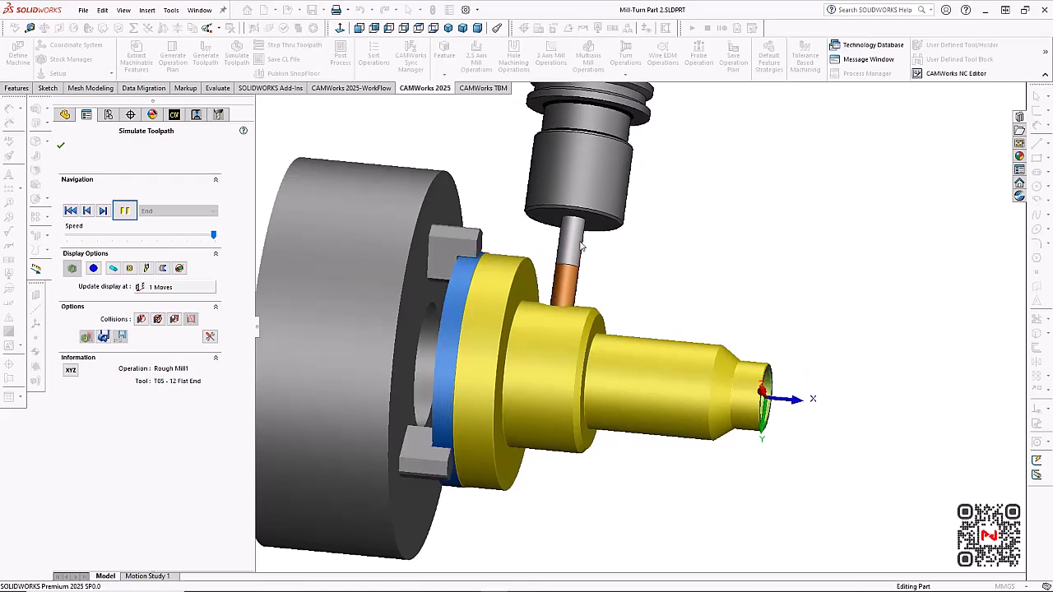
{"action": "scroll", "coordinate": [658, 244], "scroll_direction": "up", "scroll_amount": 2}
{"action": "middle_click_drag", "start_coordinate": [646, 255], "coordinate": [616, 351]}
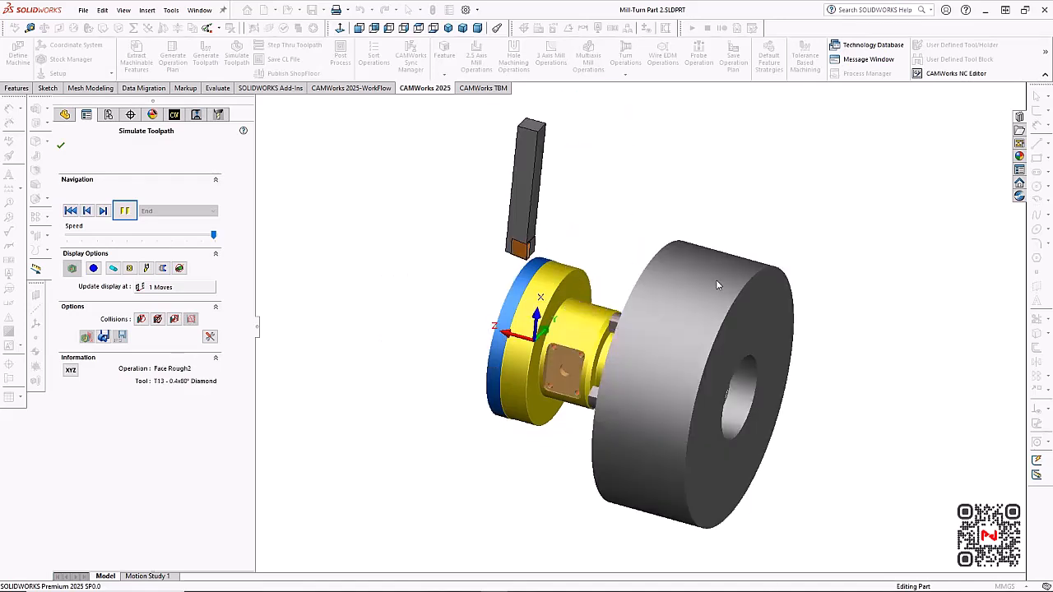
{"action": "mouse_move", "coordinate": [705, 282]}
{"action": "middle_mouse_down"}
{"action": "mouse_move", "coordinate": [638, 291]}
{"action": "mouse_move", "coordinate": [702, 276]}
{"action": "middle_mouse_up"}
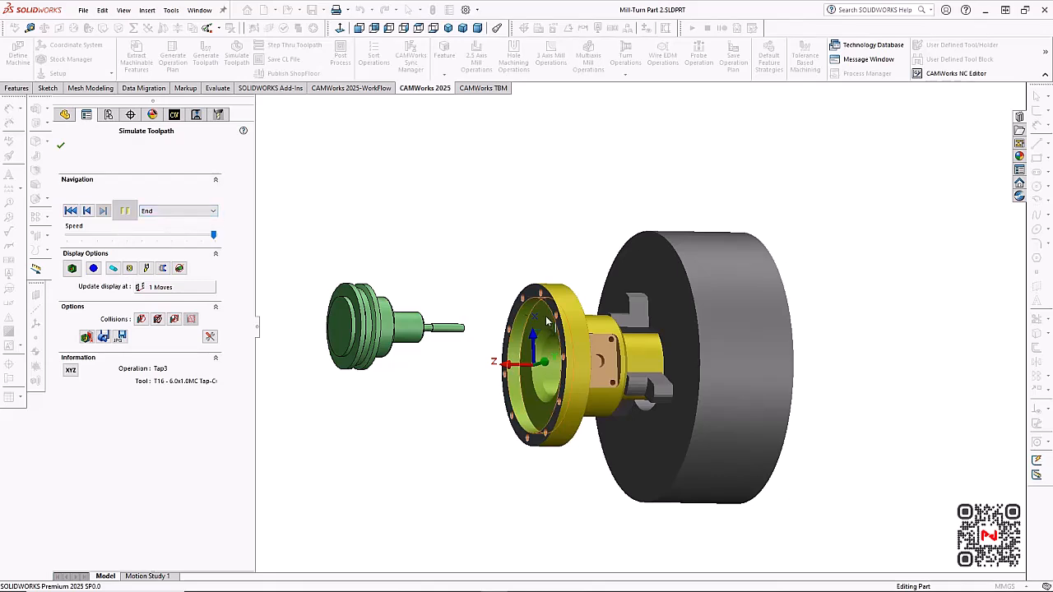
Show the difference between the simulated stock and the design part, inspect the helical slots, and close the simulation
{"action": "scroll", "coordinate": [619, 405], "scroll_direction": "down", "scroll_amount": 2}
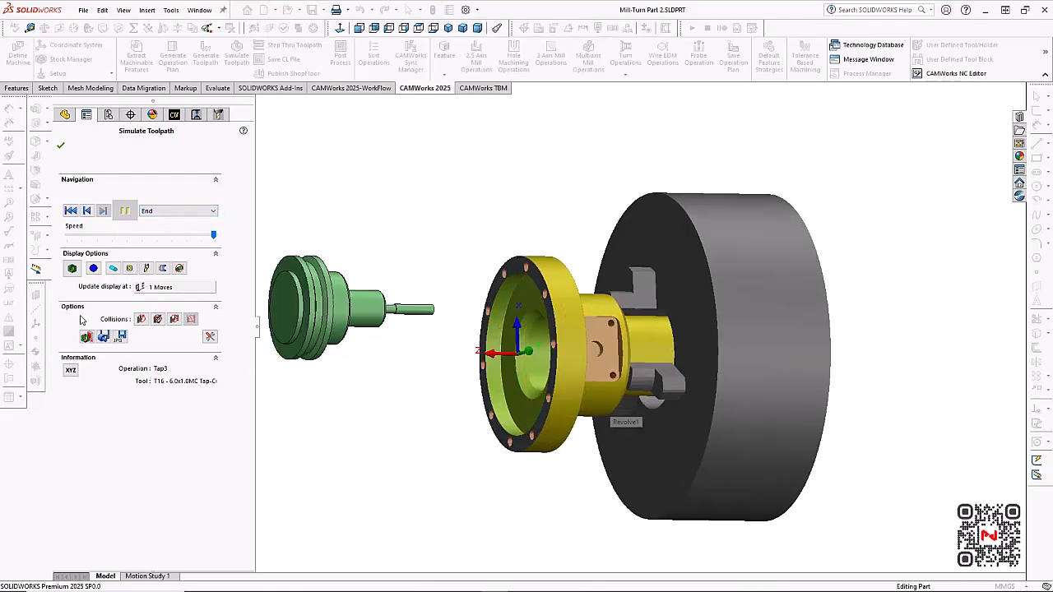
{"action": "left_click", "coordinate": [72, 271]}
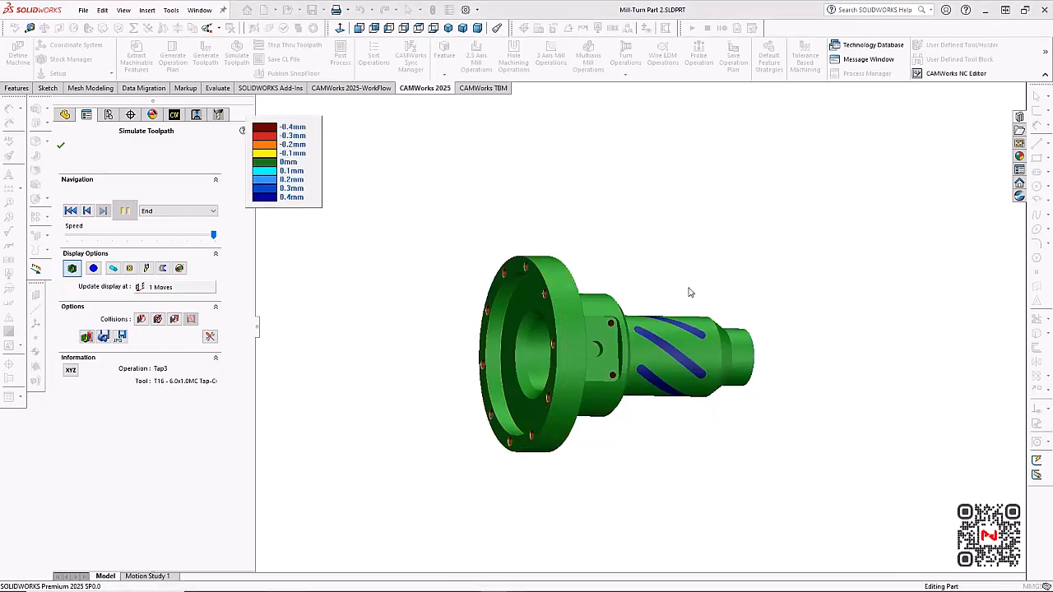
{"action": "middle_click_drag", "start_coordinate": [550, 287], "coordinate": [651, 284]}
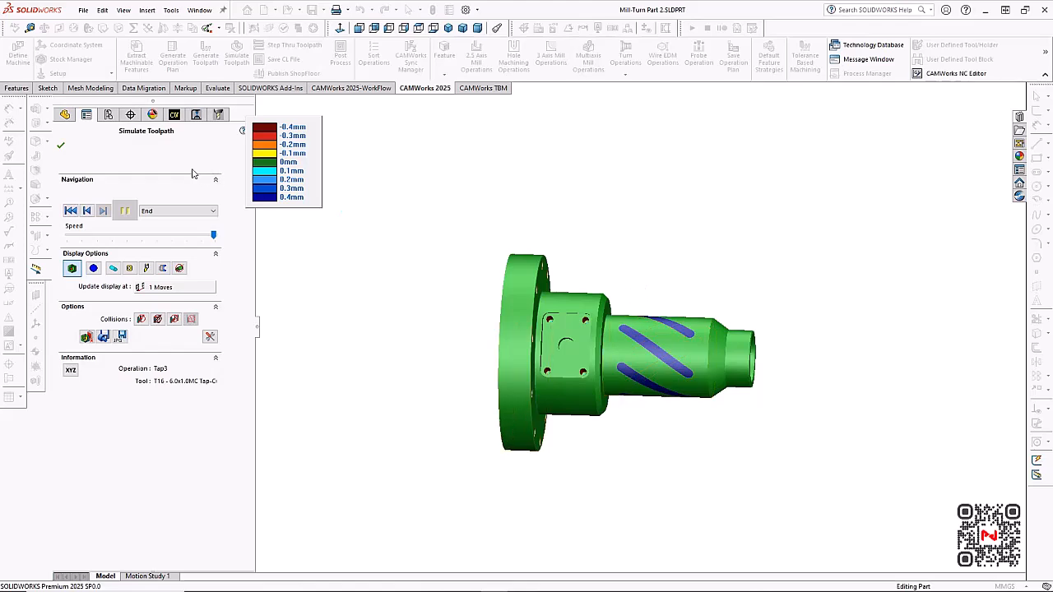
{"action": "left_click", "coordinate": [61, 147]}
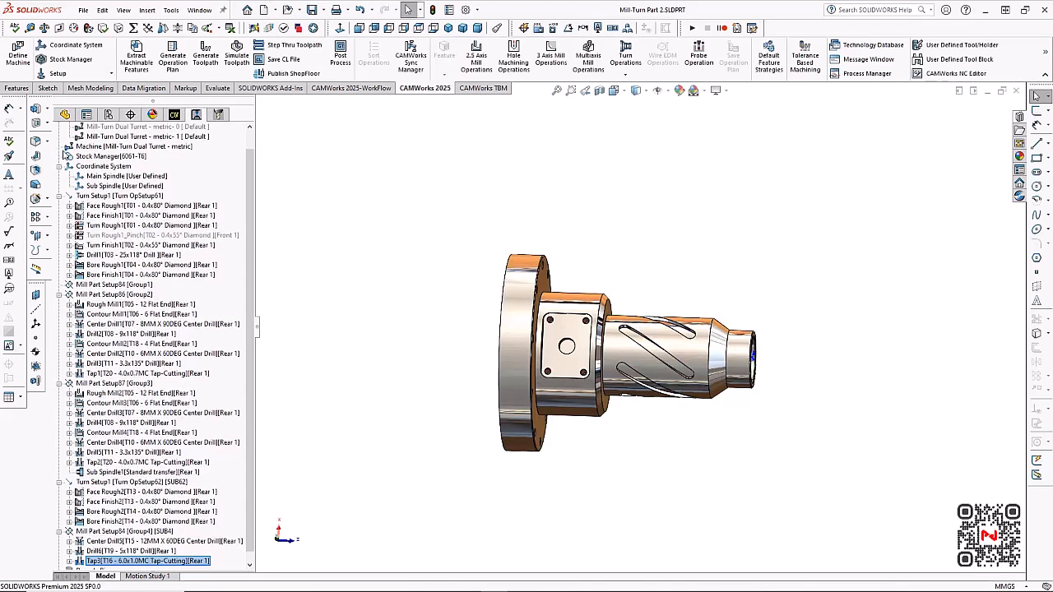
Start a Rough-Finish Wrapped Pocket feature in Mill Part Setup86 and select the floor face of the middle helical slot
{"action": "left_click", "coordinate": [175, 115]}
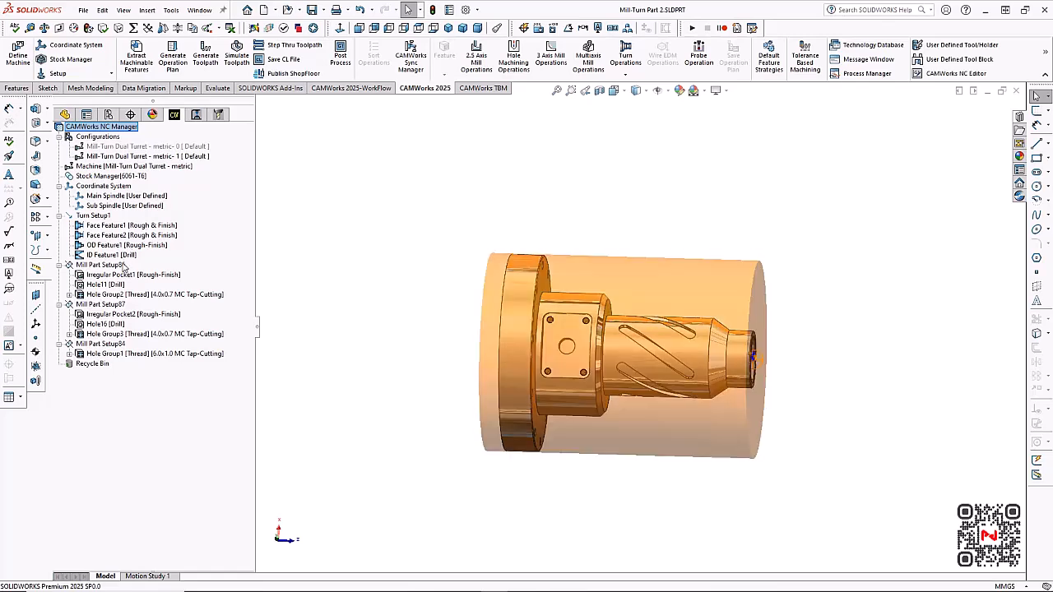
{"action": "left_click", "coordinate": [124, 266]}
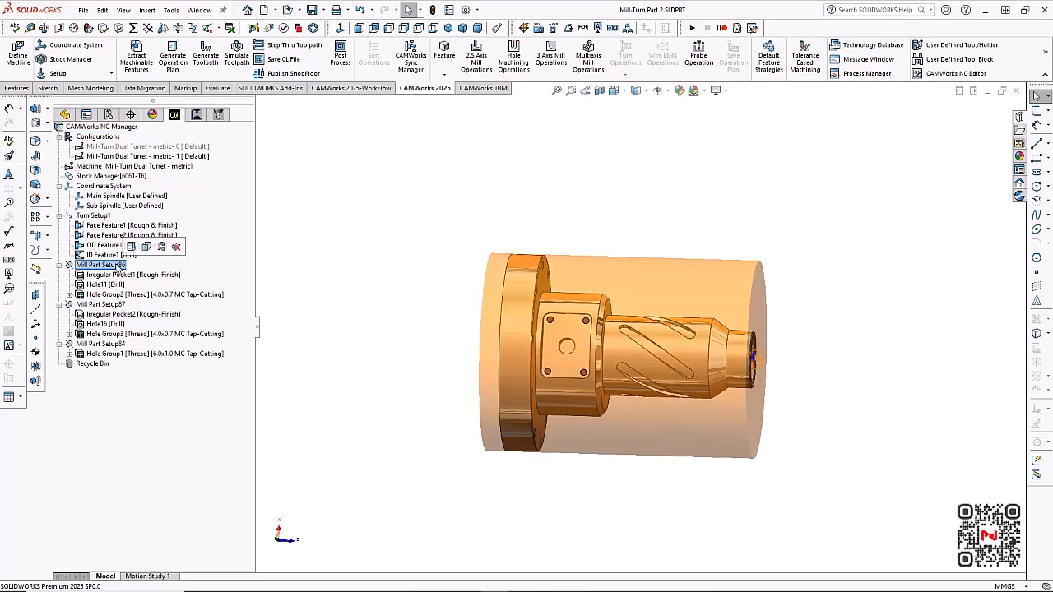
{"action": "right_click", "coordinate": [119, 267]}
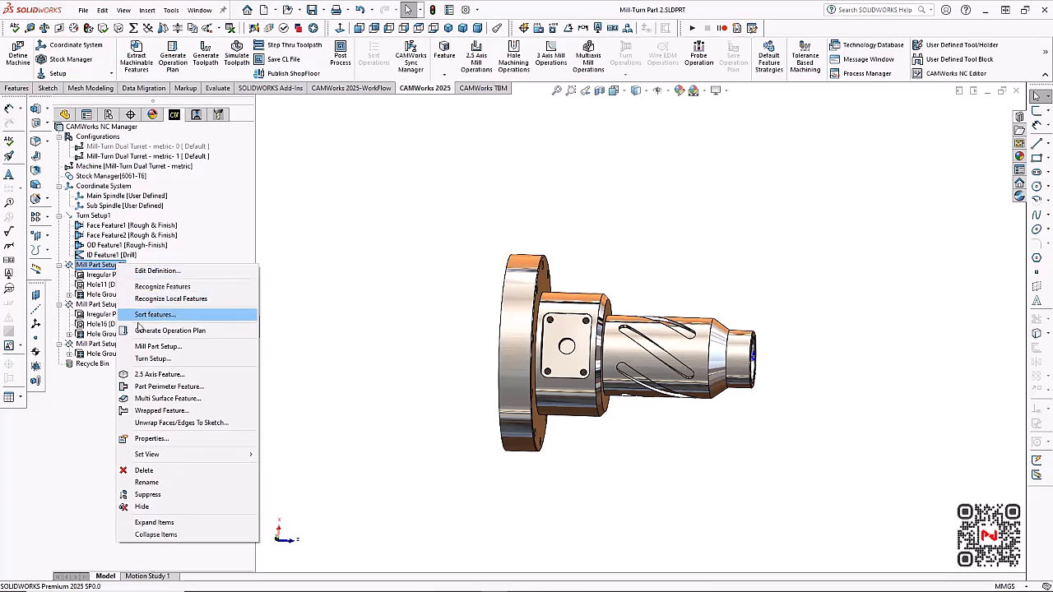
{"action": "left_click", "coordinate": [175, 410]}
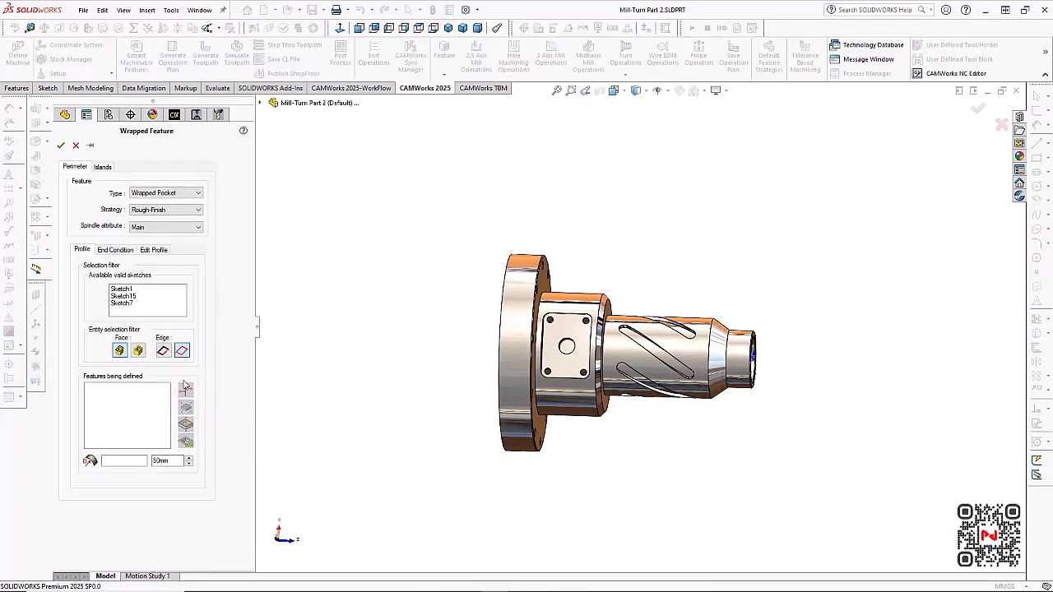
{"action": "left_click", "coordinate": [636, 337]}
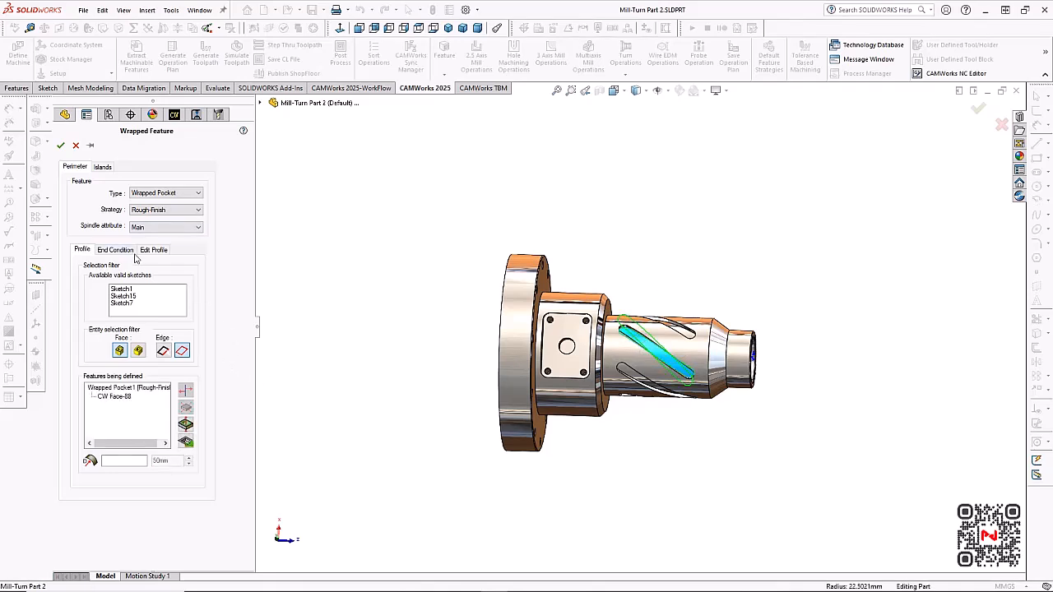
Set the wrapped pocket's end condition to Upto Face using the shaft's outer cylindrical face, and accept the feature
{"action": "left_click", "coordinate": [116, 250]}
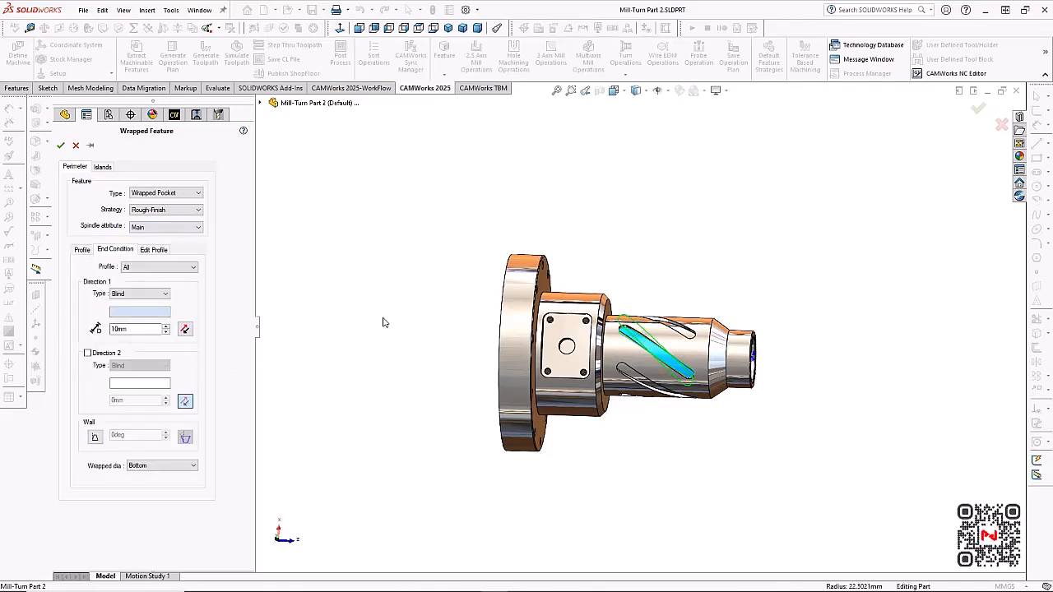
{"action": "left_click", "coordinate": [671, 347]}
{"action": "middle_click_drag", "start_coordinate": [671, 347], "coordinate": [764, 405]}
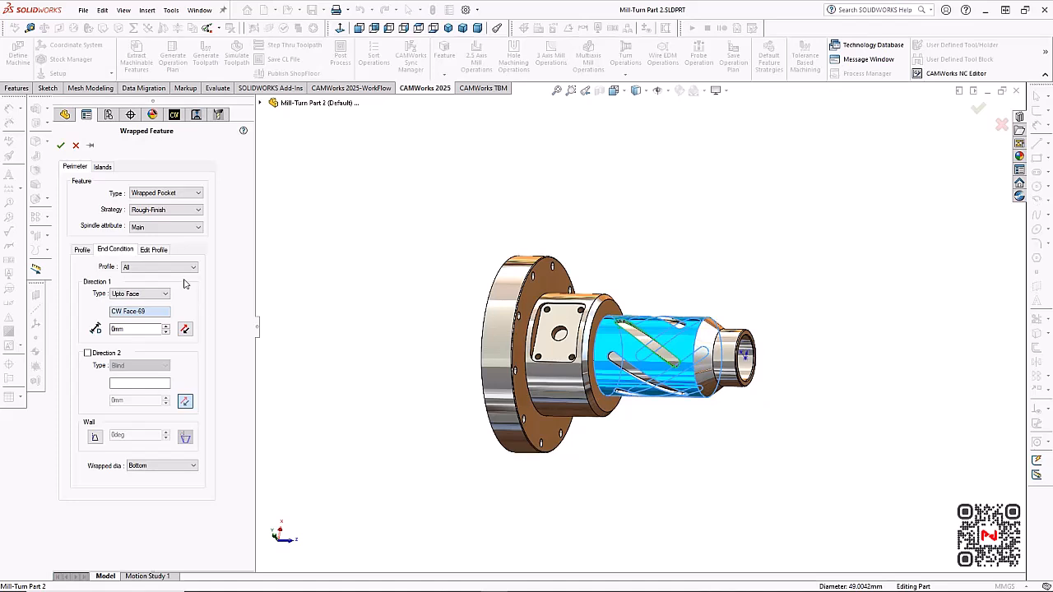
{"action": "left_click", "coordinate": [61, 145]}
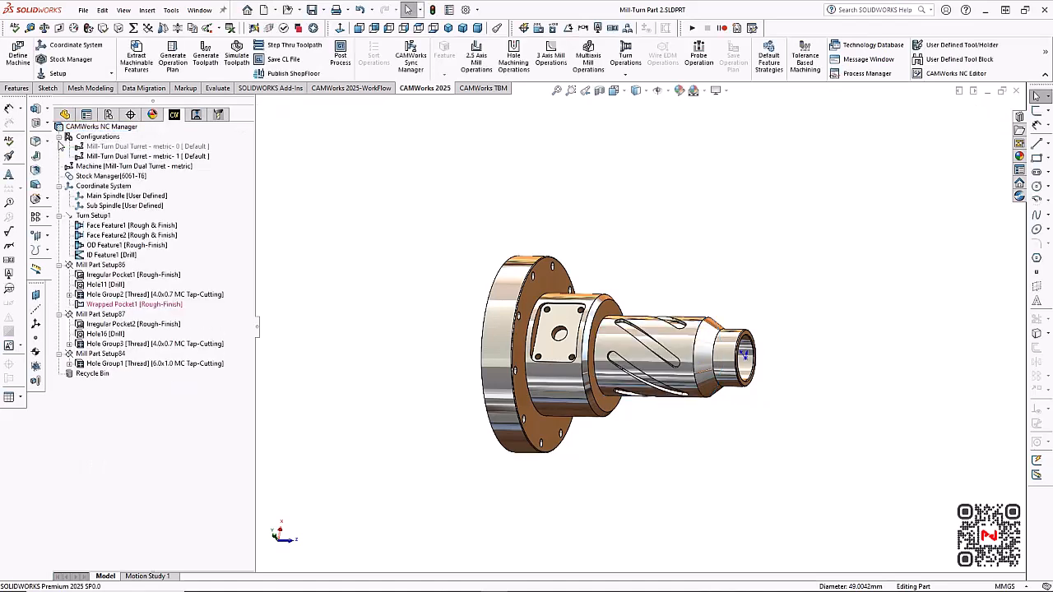
Move the wrapped pocket feature ahead of Irregular Pocket1 in Mill Part Setup86, and start a Circular Pattern of it
{"action": "left_click", "coordinate": [121, 306]}
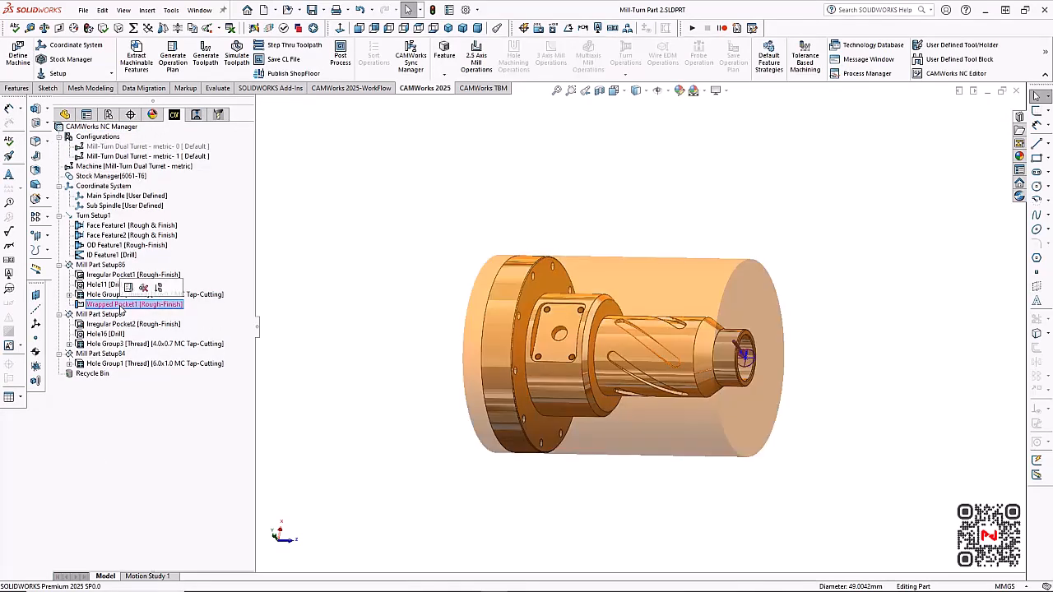
{"action": "left_click_drag", "start_coordinate": [123, 301], "coordinate": [127, 275]}
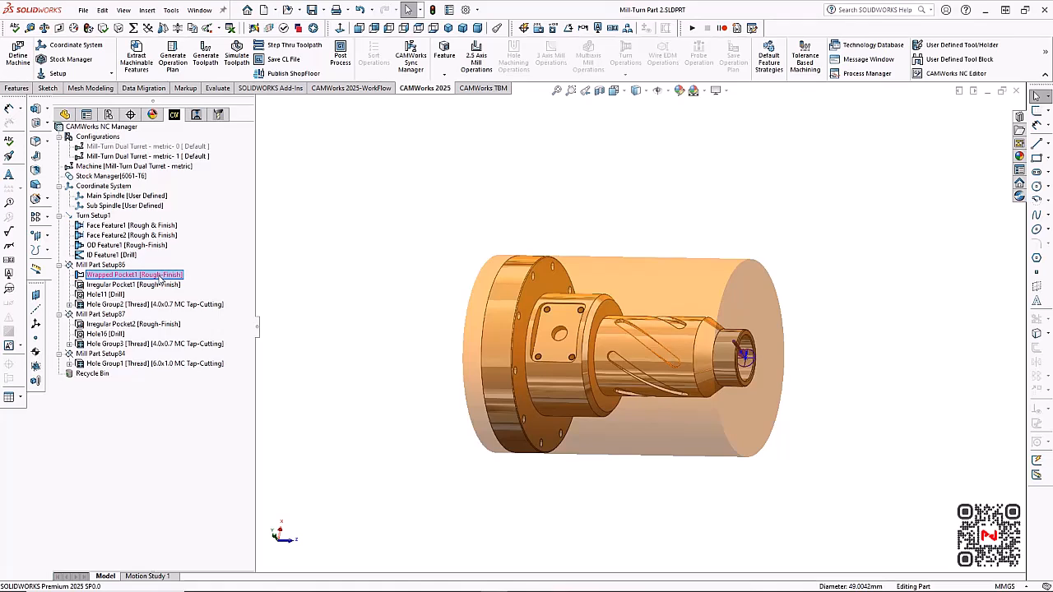
{"action": "right_click", "coordinate": [161, 280]}
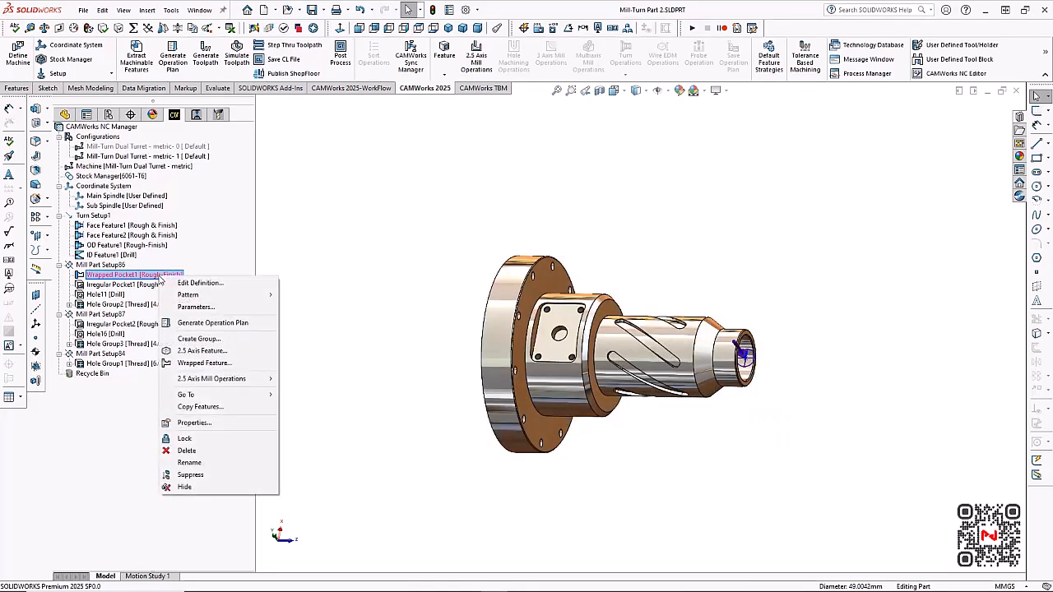
{"action": "mouse_move", "coordinate": [215, 299]}
{"action": "left_click", "coordinate": [308, 294]}
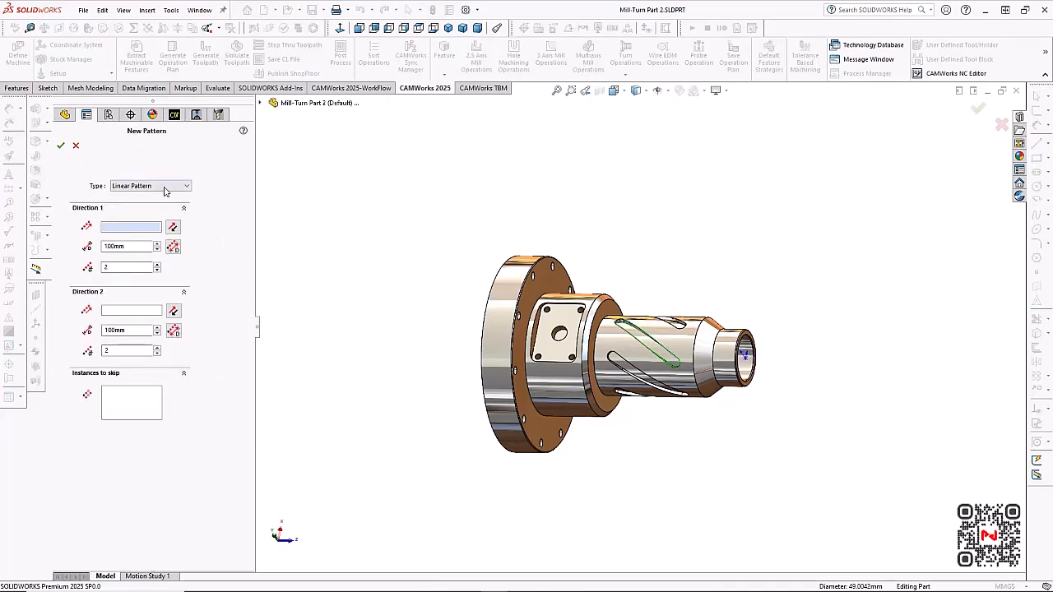
{"action": "left_click", "coordinate": [165, 188]}
{"action": "left_click", "coordinate": [152, 205]}
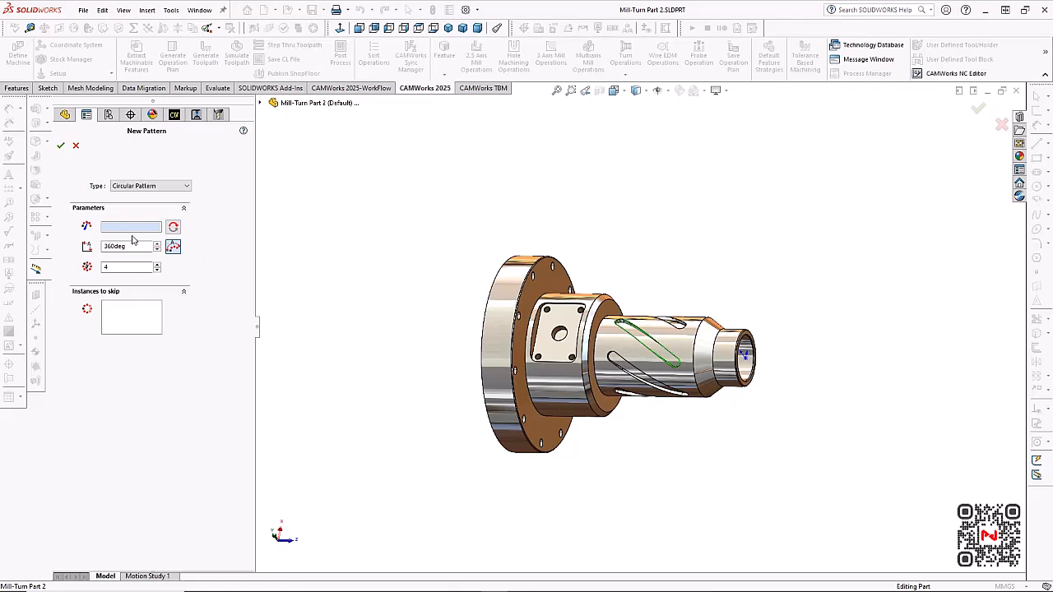
Pattern the wrapped pocket around the cylindrical face of the collar with 6 instances over 360 degrees, and accept the pattern
{"action": "left_click", "coordinate": [547, 379]}
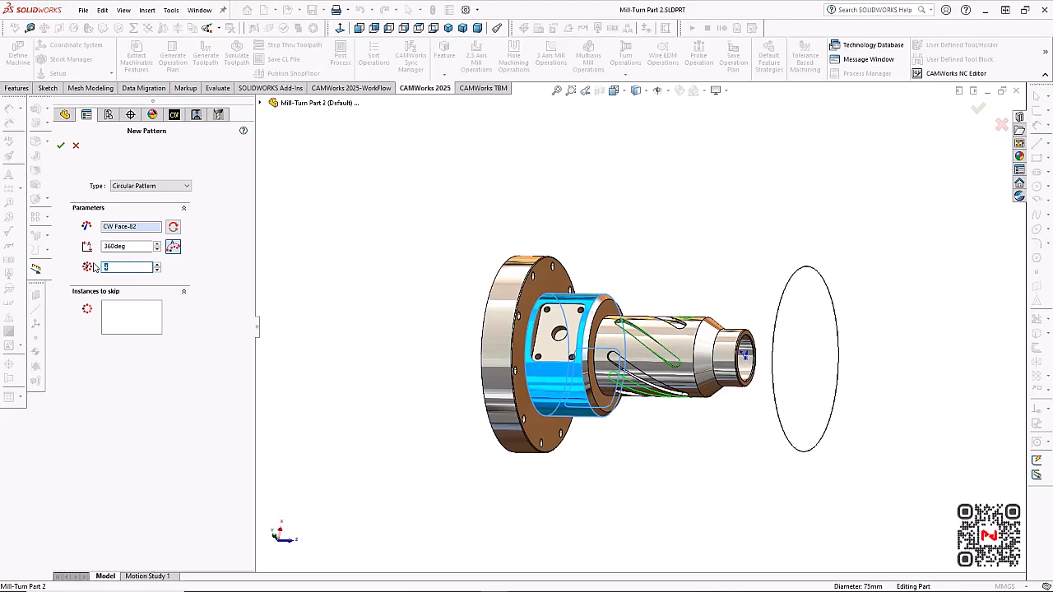
{"action": "key", "text": "Tab"}
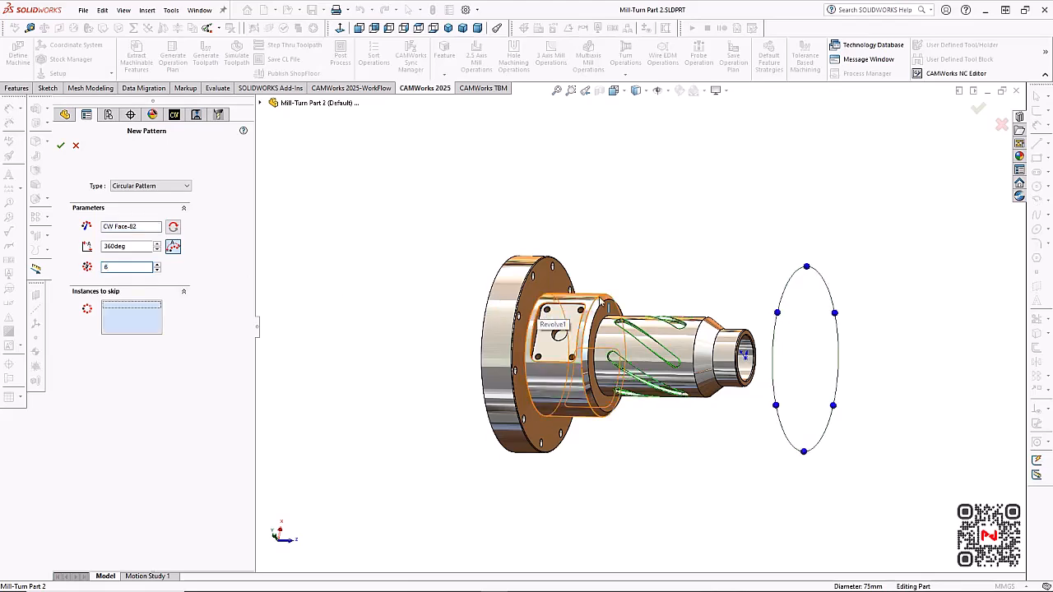
{"action": "scroll", "coordinate": [658, 359], "scroll_direction": "up", "scroll_amount": 5}
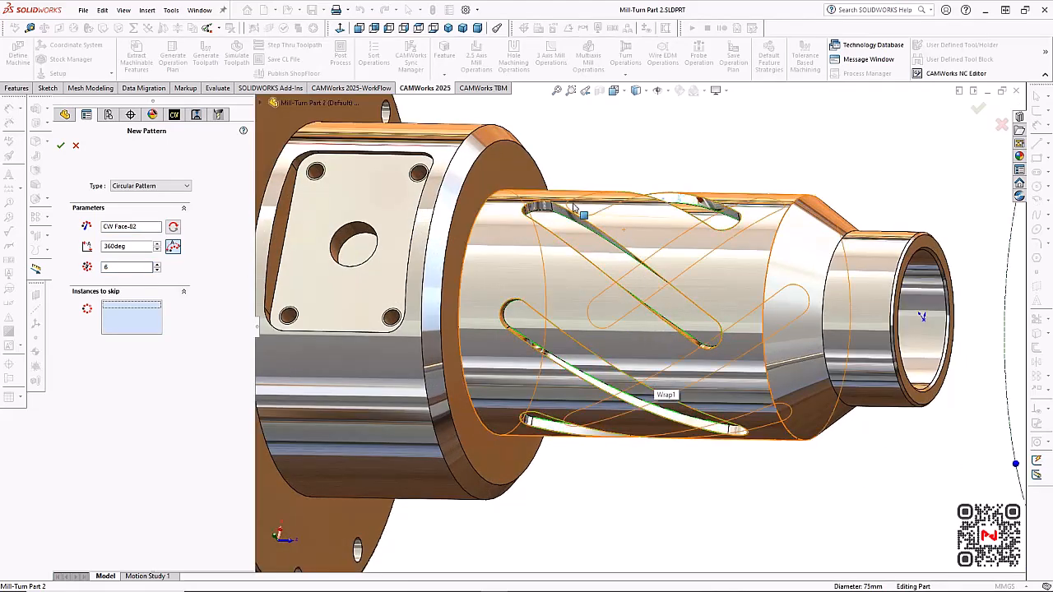
{"action": "scroll", "coordinate": [740, 485], "scroll_direction": "down", "scroll_amount": 4}
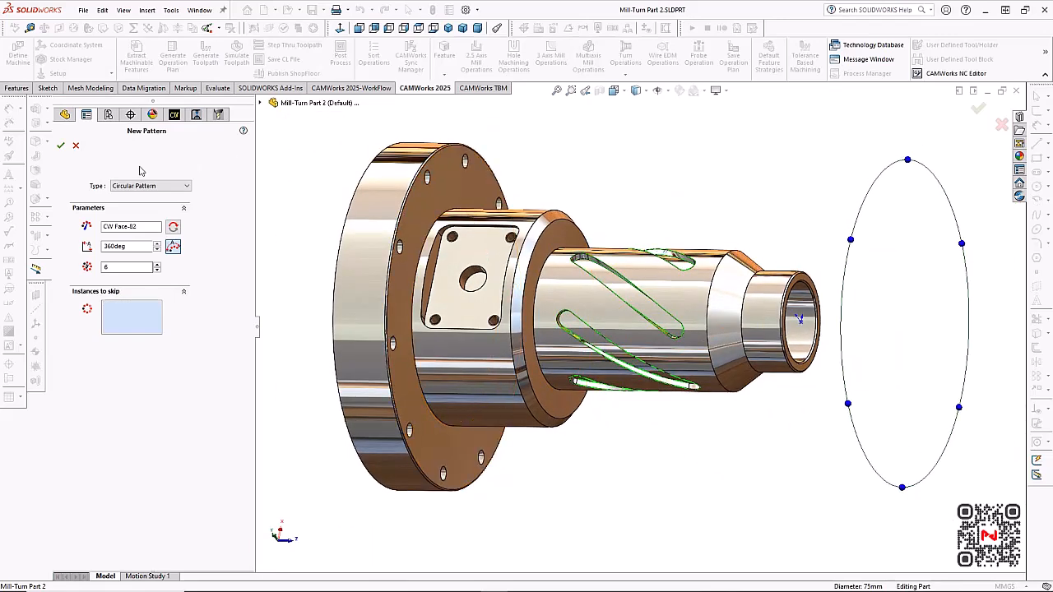
{"action": "left_click", "coordinate": [61, 146]}
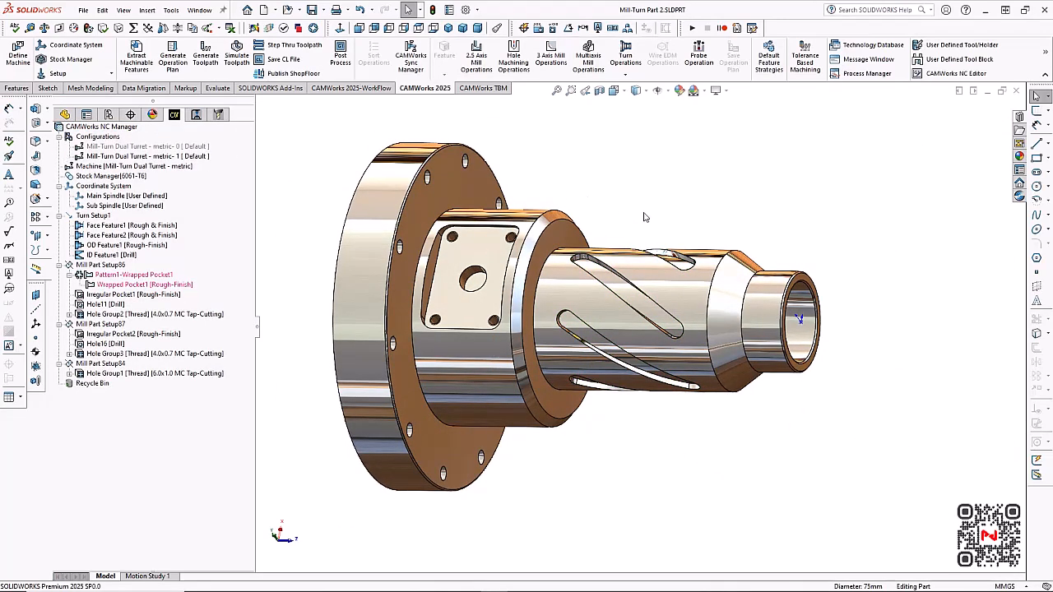
Generate the operation plan for Mill Part Setup86, regenerating all of its operations
{"action": "scroll", "coordinate": [676, 237], "scroll_direction": "down", "scroll_amount": 2}
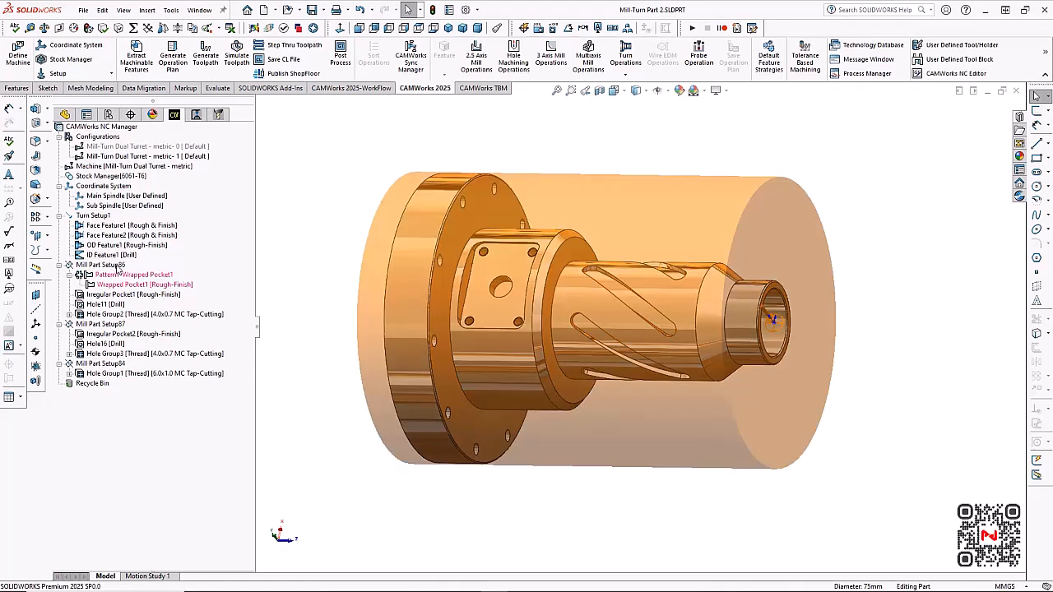
{"action": "right_click", "coordinate": [118, 267]}
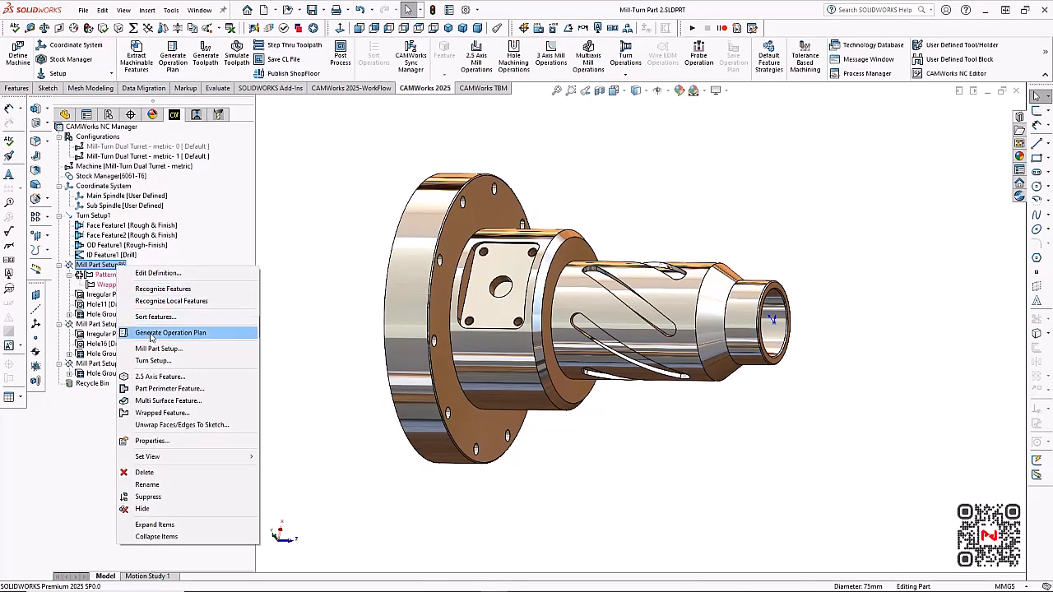
{"action": "left_click", "coordinate": [156, 332]}
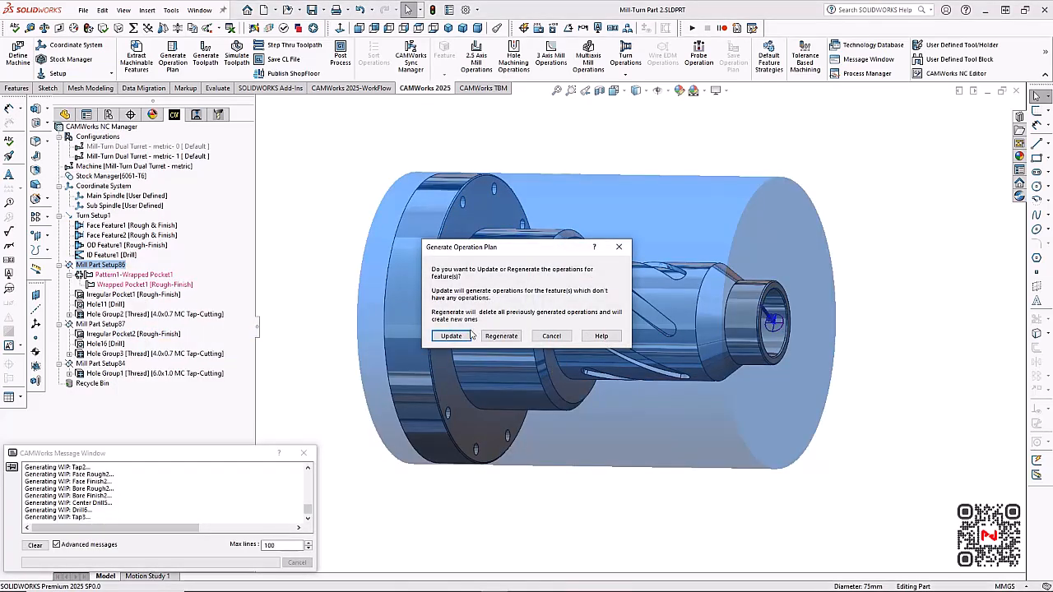
{"action": "left_click", "coordinate": [498, 339]}
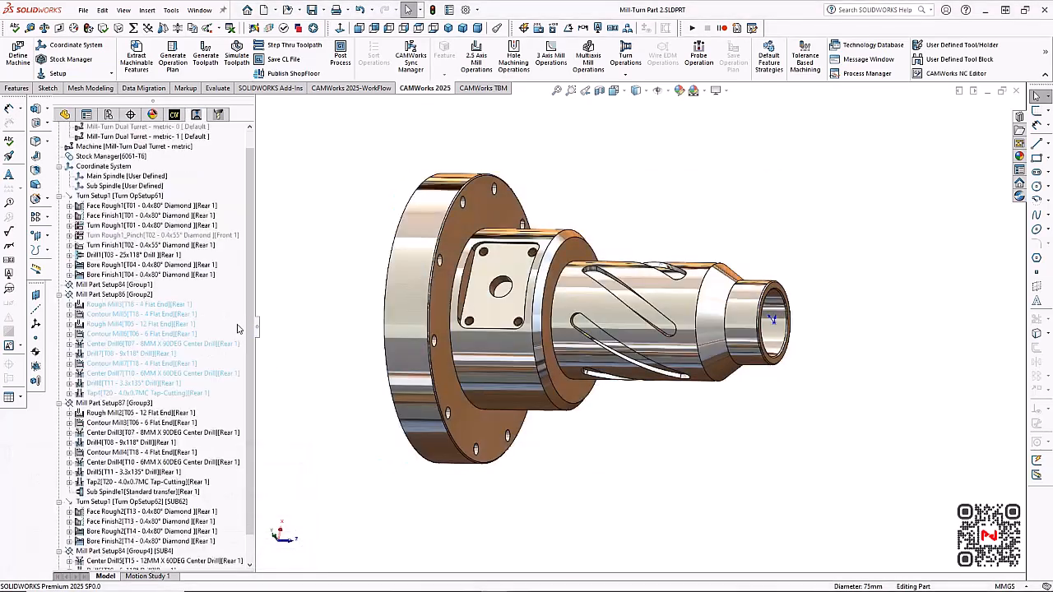
Generate the toolpaths for all operations of Mill Part Setup86
{"action": "left_click", "coordinate": [125, 296]}
{"action": "right_click", "coordinate": [125, 297]}
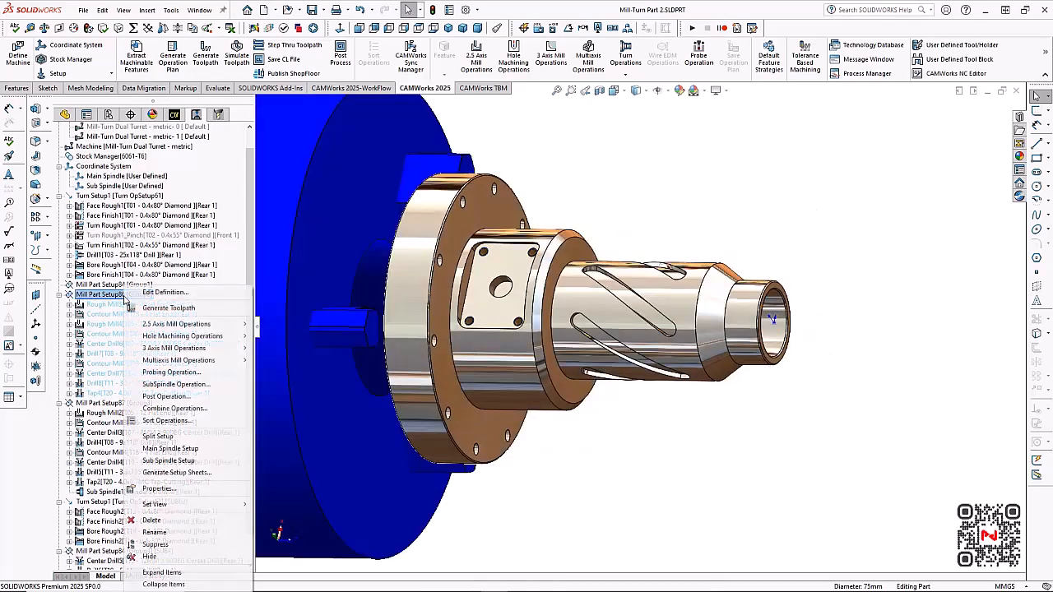
{"action": "left_click", "coordinate": [169, 308]}
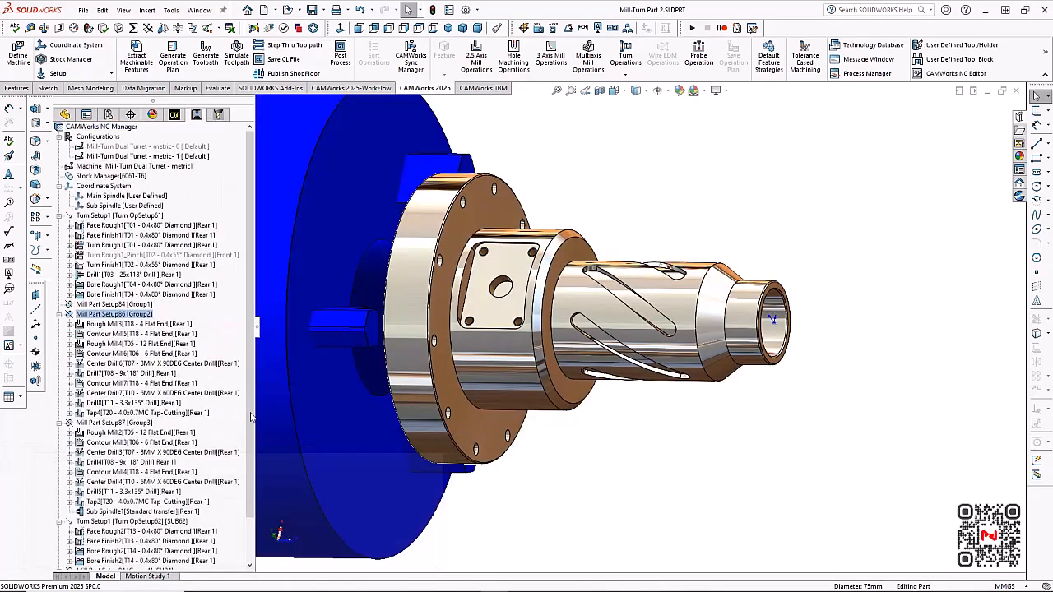
{"action": "scroll", "coordinate": [629, 354], "scroll_direction": "up", "scroll_amount": 3}
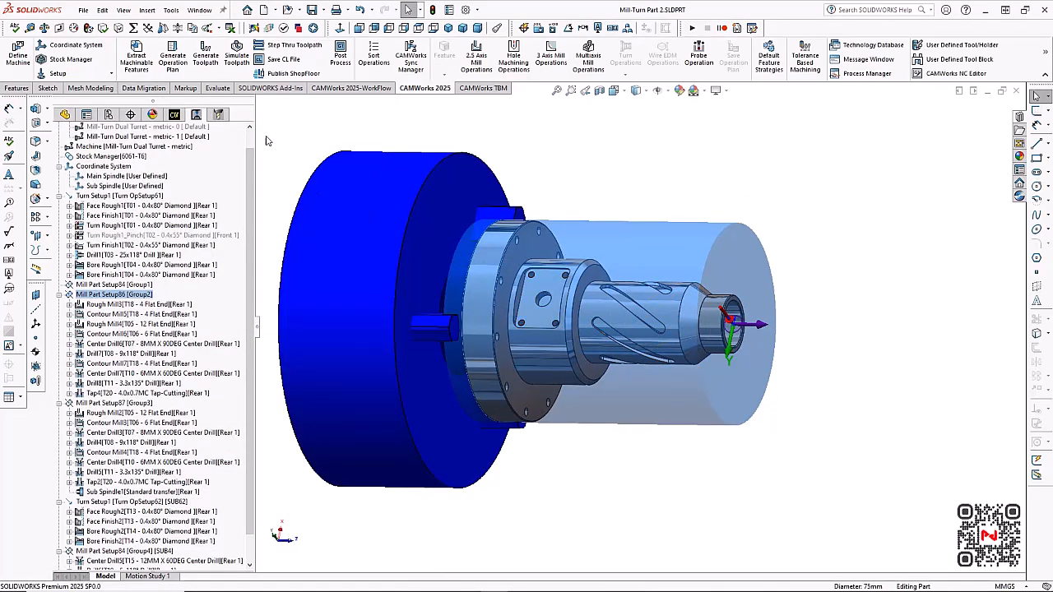
Simulate all toolpaths to the end at maximum speed, watching the machining of the wrapped slots
{"action": "left_click", "coordinate": [239, 69]}
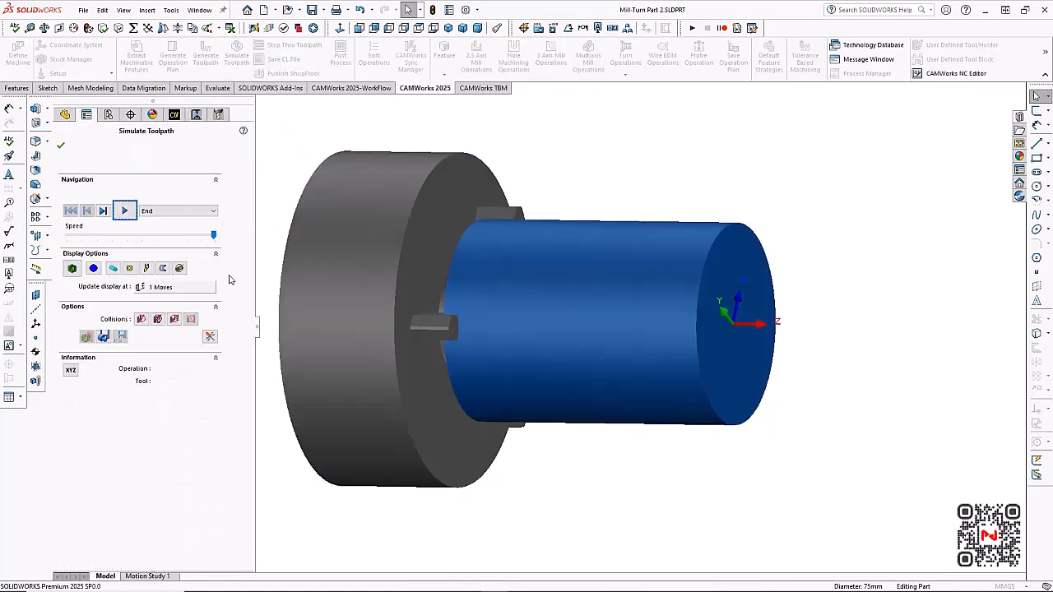
{"action": "left_click", "coordinate": [130, 211]}
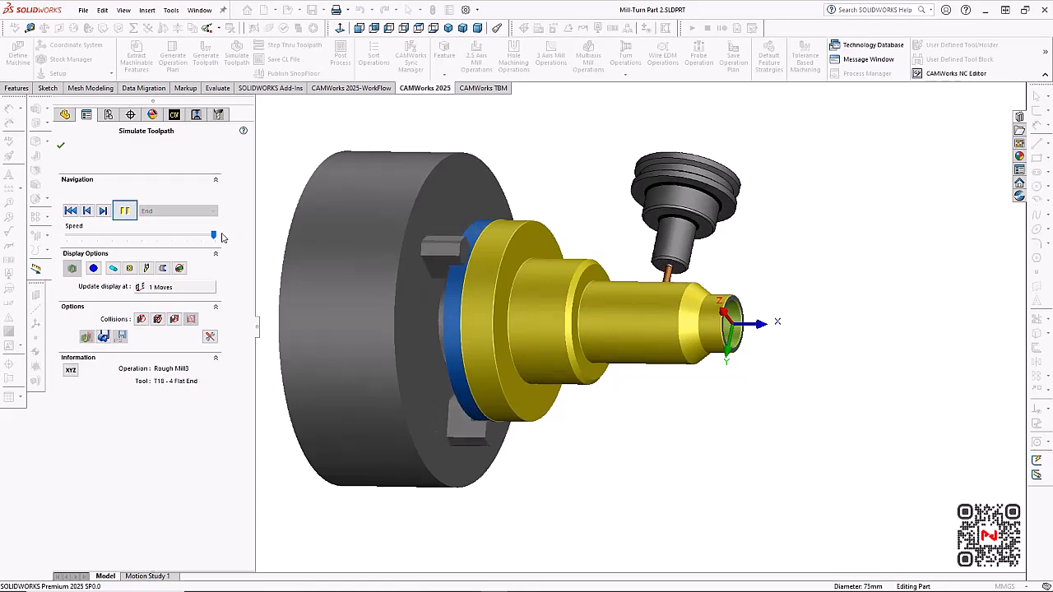
{"action": "left_click_drag", "start_coordinate": [216, 238], "coordinate": [219, 238]}
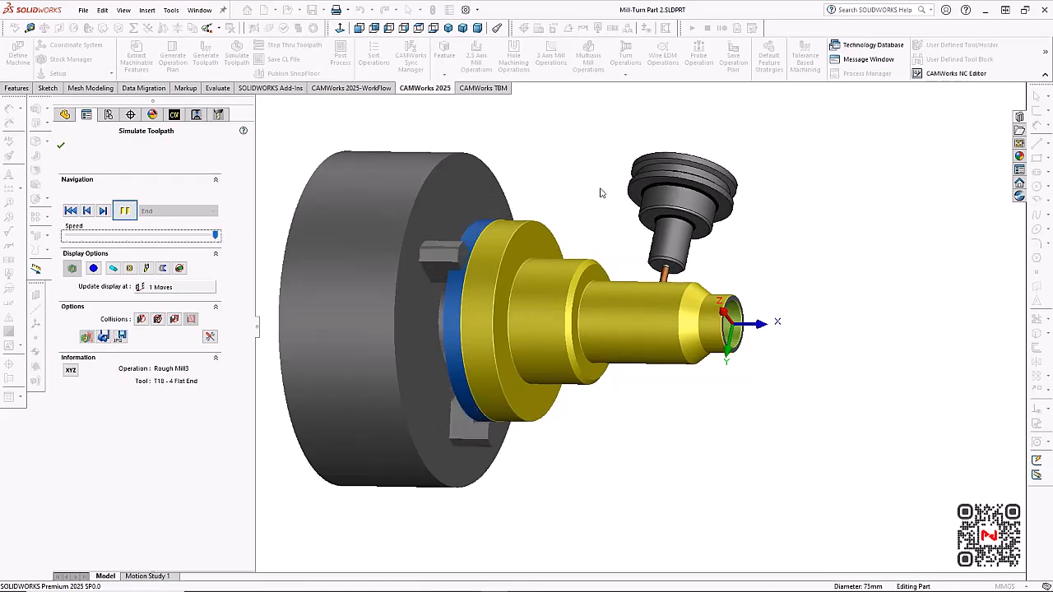
{"action": "middle_click_drag", "start_coordinate": [600, 194], "coordinate": [600, 262]}
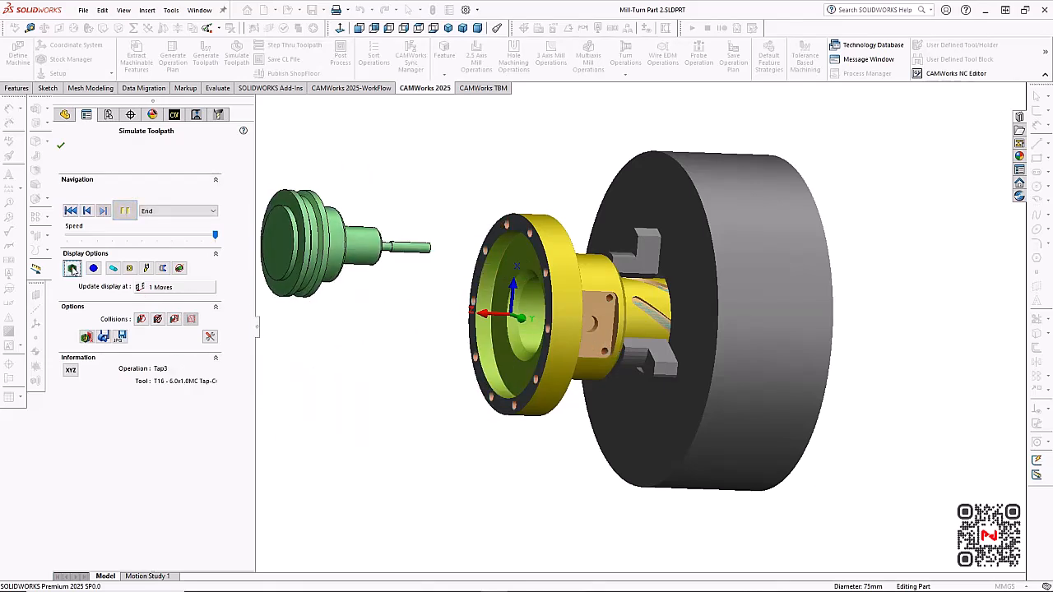
Compare the simulated stock with the design part, inspect the slots and the flange from both ends, and close the simulation
{"action": "left_click", "coordinate": [72, 269]}
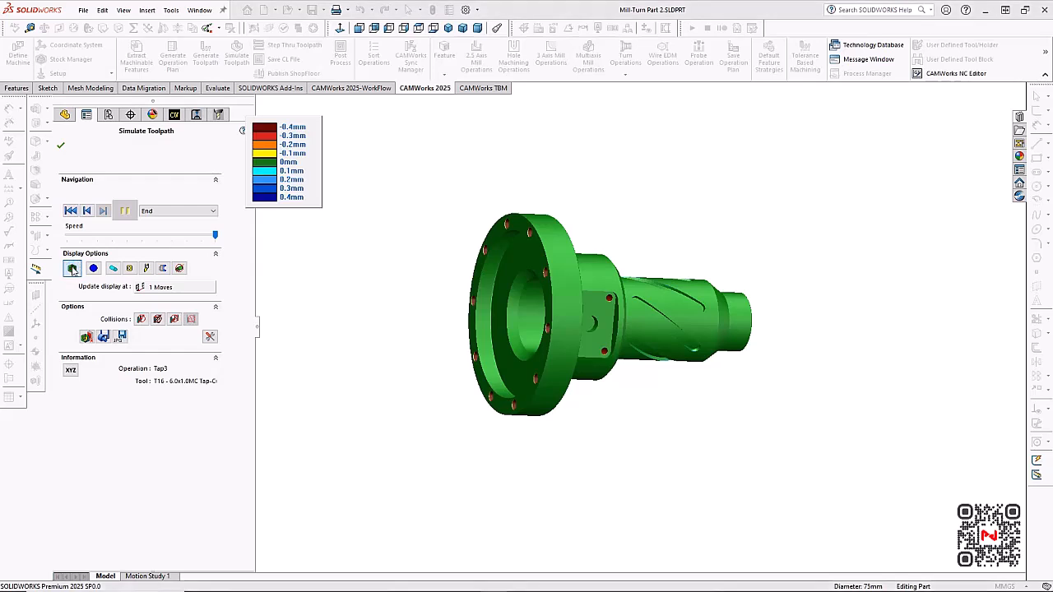
{"action": "middle_click_drag", "start_coordinate": [704, 262], "coordinate": [639, 271]}
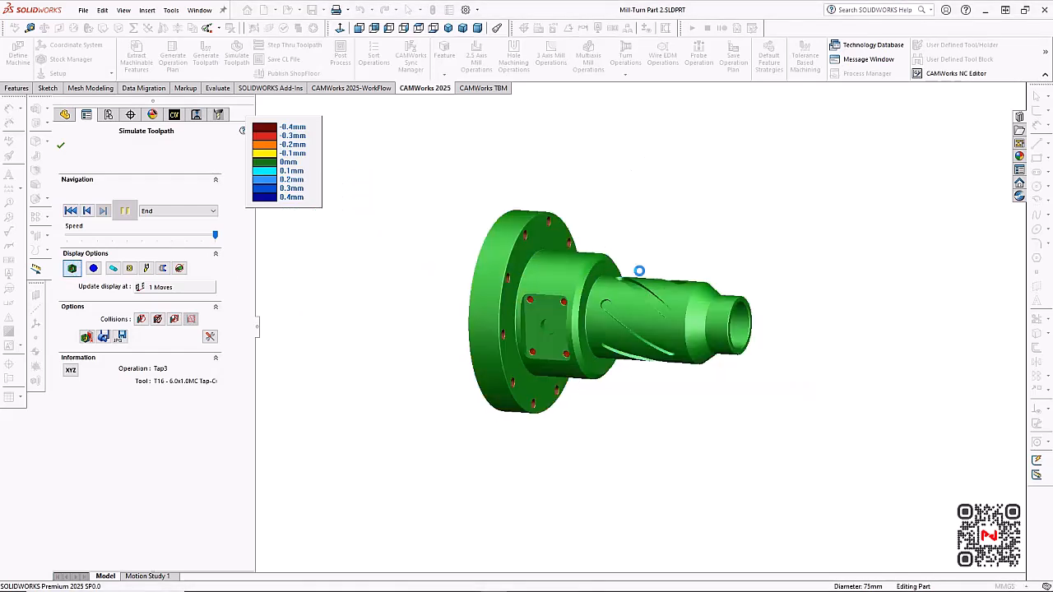
{"action": "scroll", "coordinate": [654, 269], "scroll_direction": "down", "scroll_amount": 2}
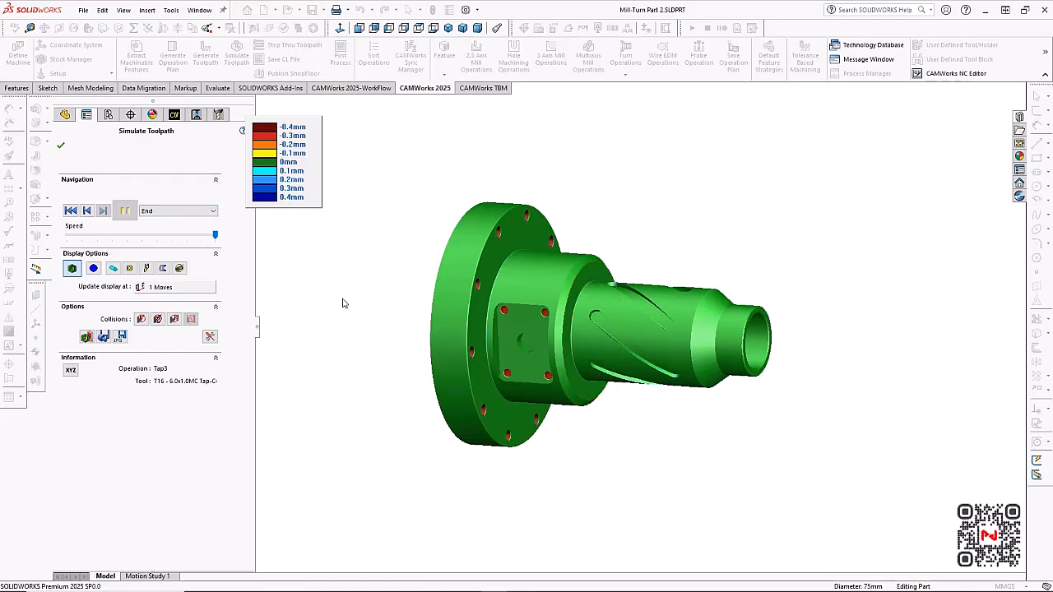
{"action": "middle_click_drag", "start_coordinate": [343, 304], "coordinate": [402, 263]}
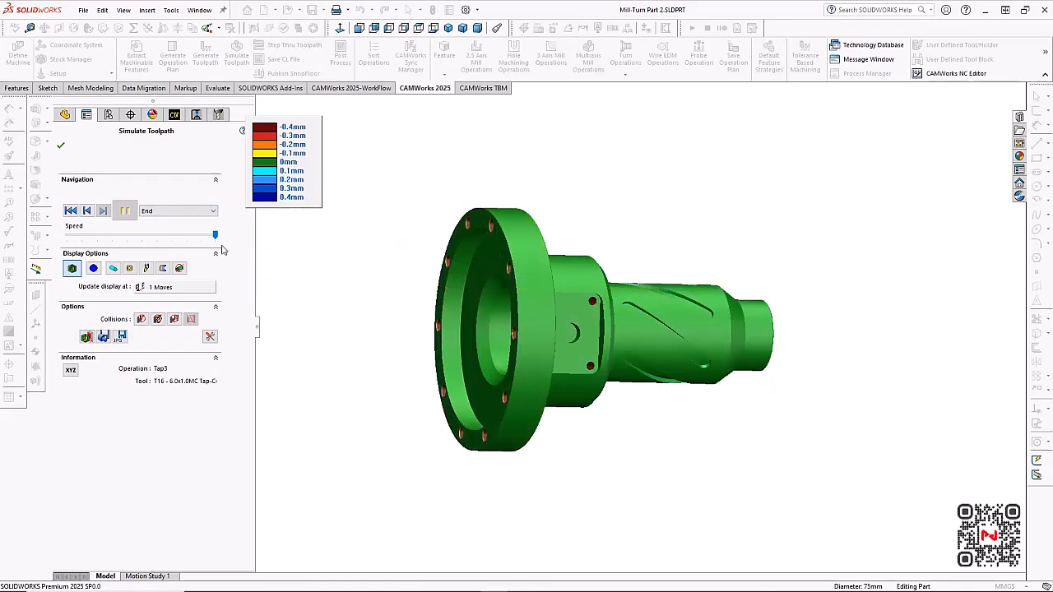
{"action": "left_click", "coordinate": [60, 146]}
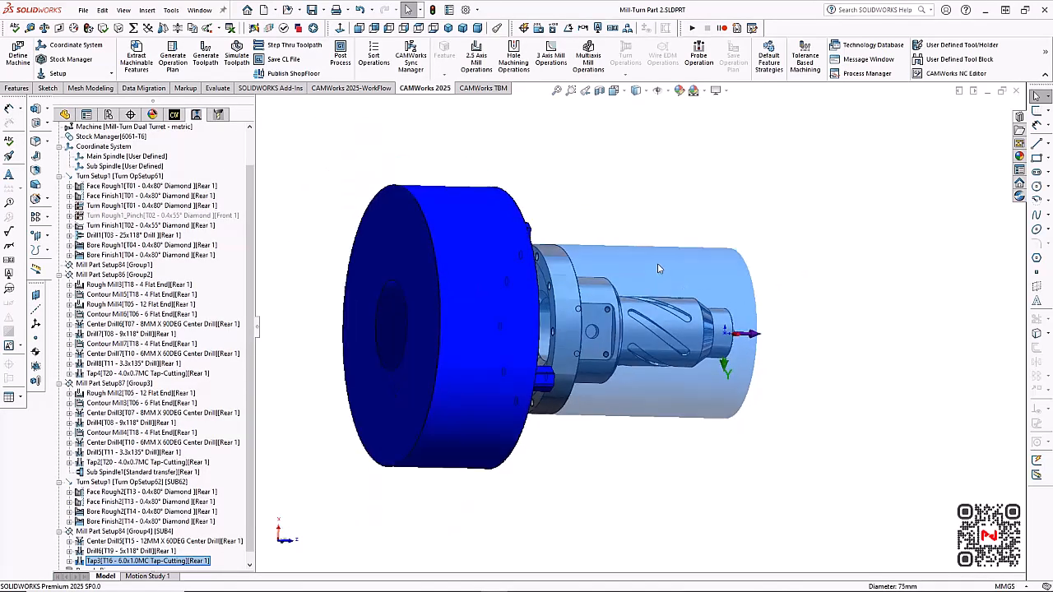
In the Sync Manager, move Face Rough2 and Face Finish2 from Rear Turret 1 to Front Turret 1, regenerating the toolpaths
{"action": "middle_click_drag", "start_coordinate": [646, 283], "coordinate": [608, 271]}
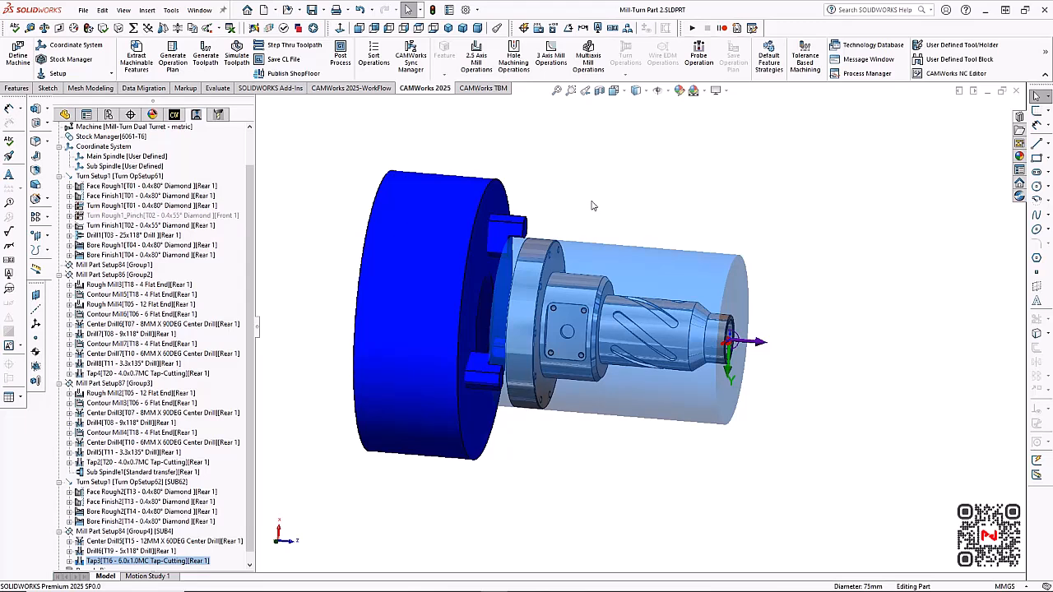
{"action": "left_click", "coordinate": [419, 56]}
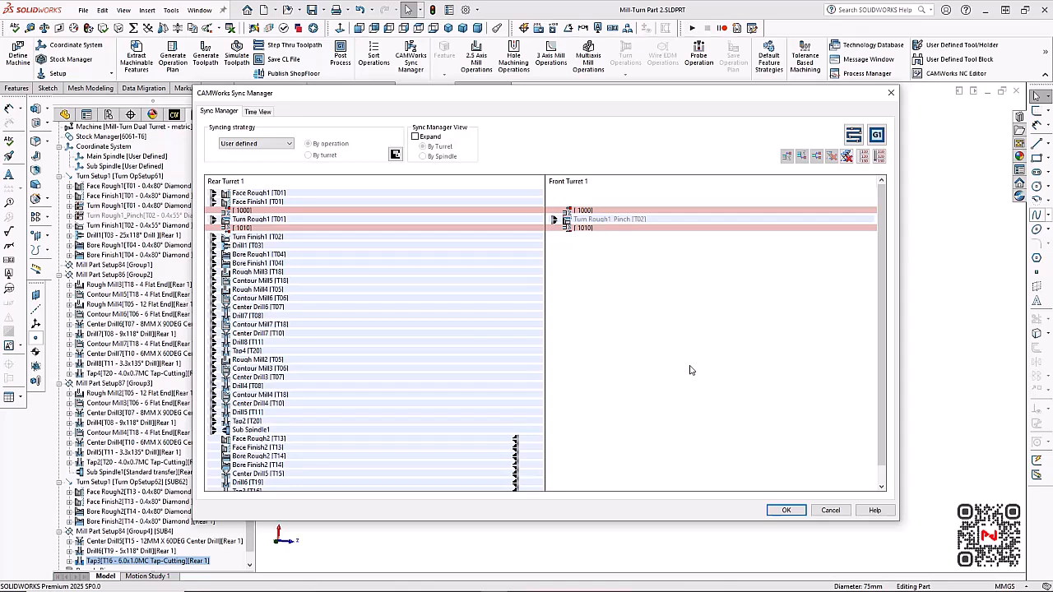
{"action": "left_click", "coordinate": [467, 439]}
{"action": "left_click_drag", "start_coordinate": [467, 440], "coordinate": [576, 196]}
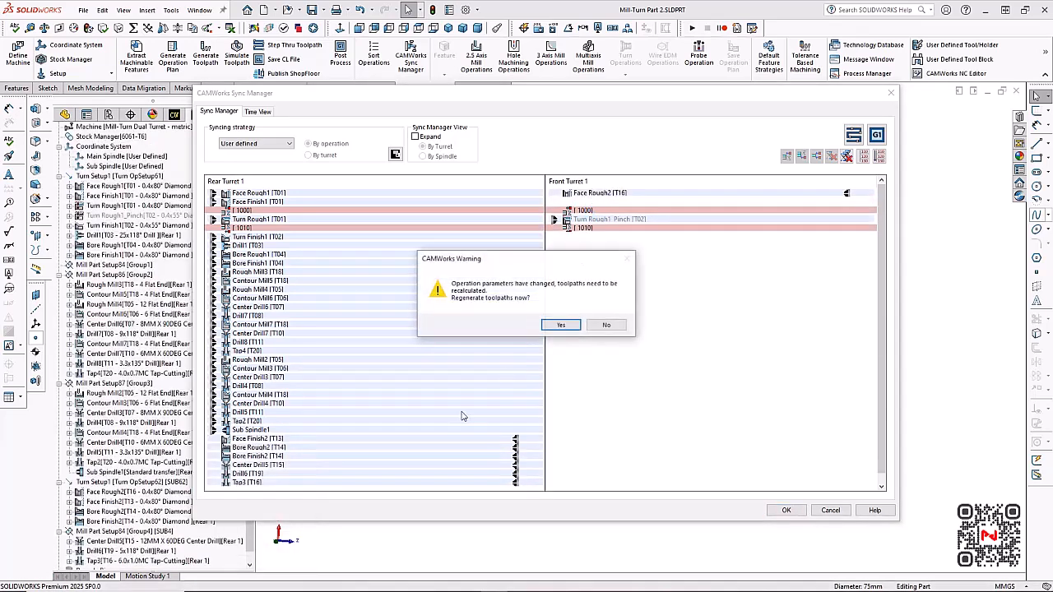
{"action": "left_click", "coordinate": [551, 327]}
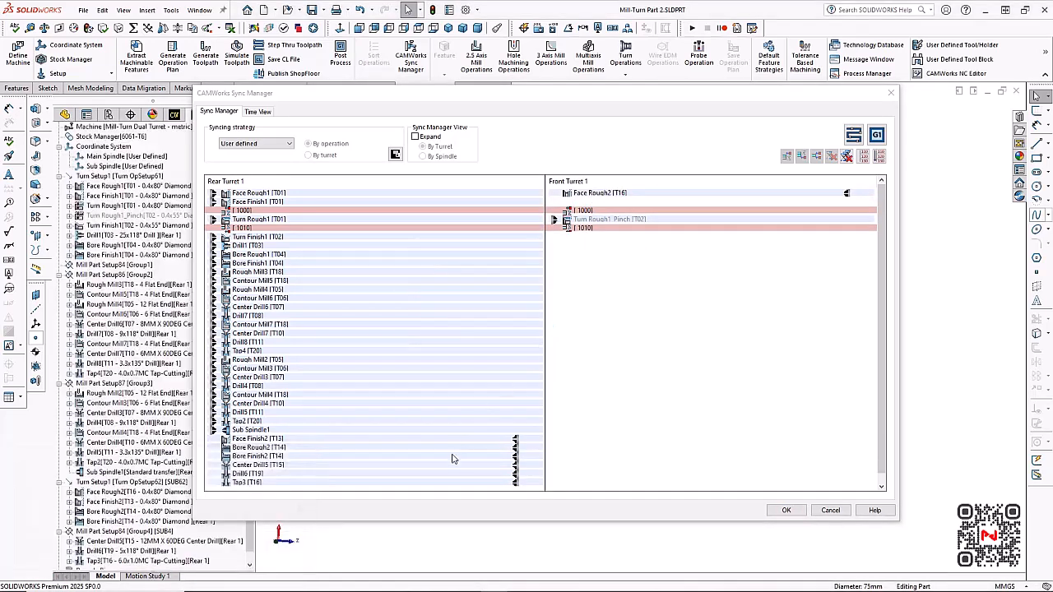
{"action": "left_click_drag", "start_coordinate": [406, 440], "coordinate": [579, 205]}
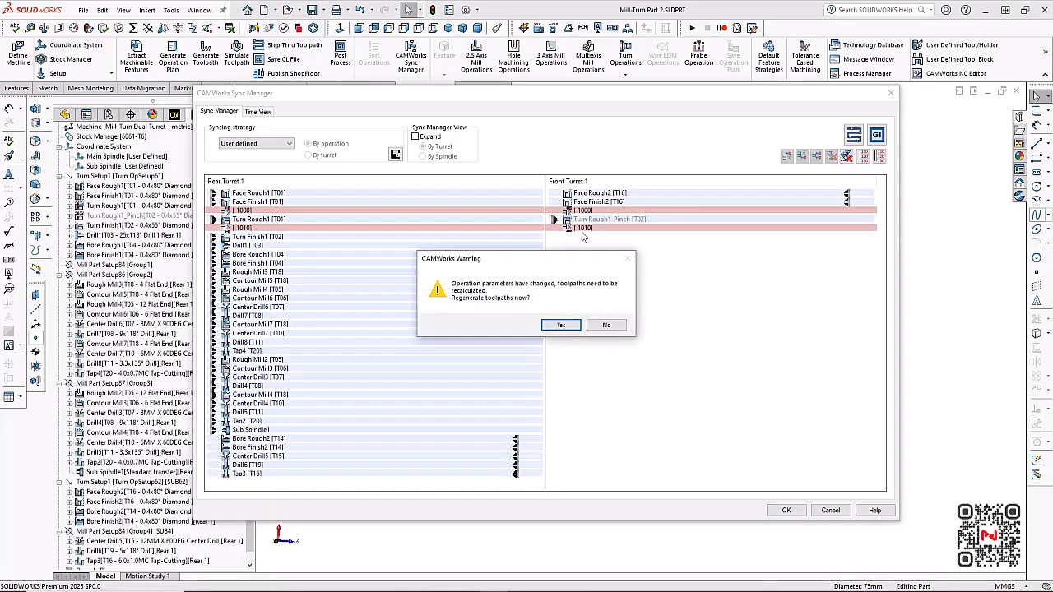
{"action": "left_click", "coordinate": [559, 326]}
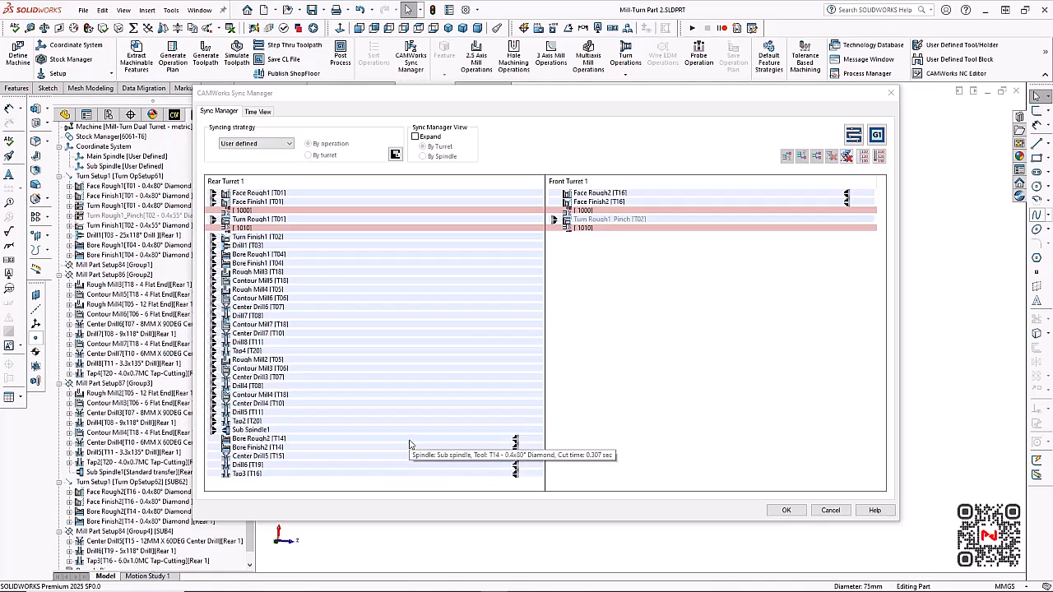
Move Bore Rough2 and Bore Finish2 from Rear Turret 1 to Front Turret 1, regenerating the toolpaths
{"action": "left_click_drag", "start_coordinate": [410, 445], "coordinate": [580, 291]}
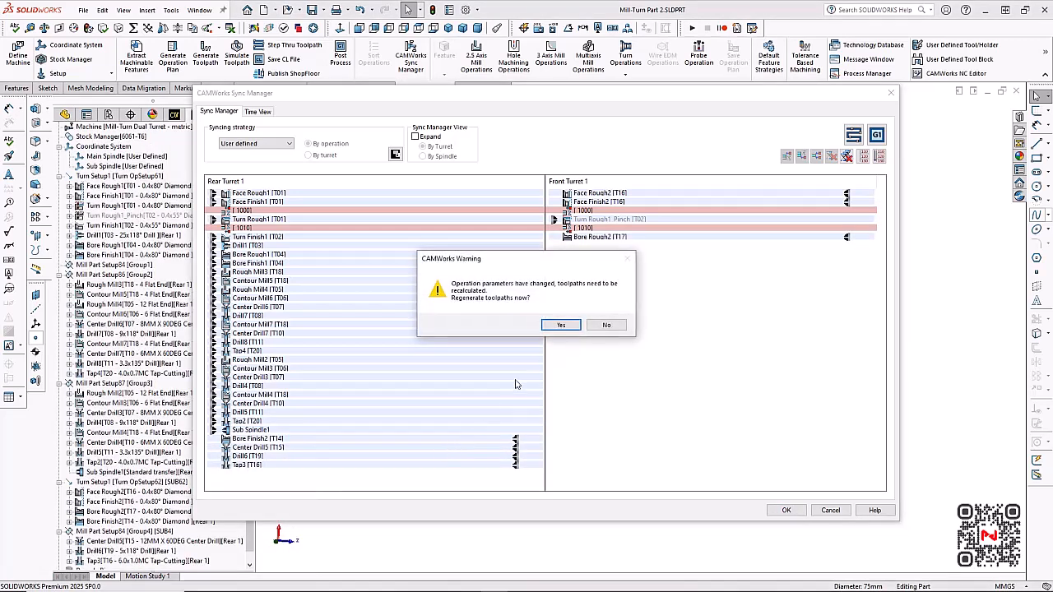
{"action": "left_click", "coordinate": [557, 326]}
{"action": "left_click_drag", "start_coordinate": [437, 438], "coordinate": [576, 304]}
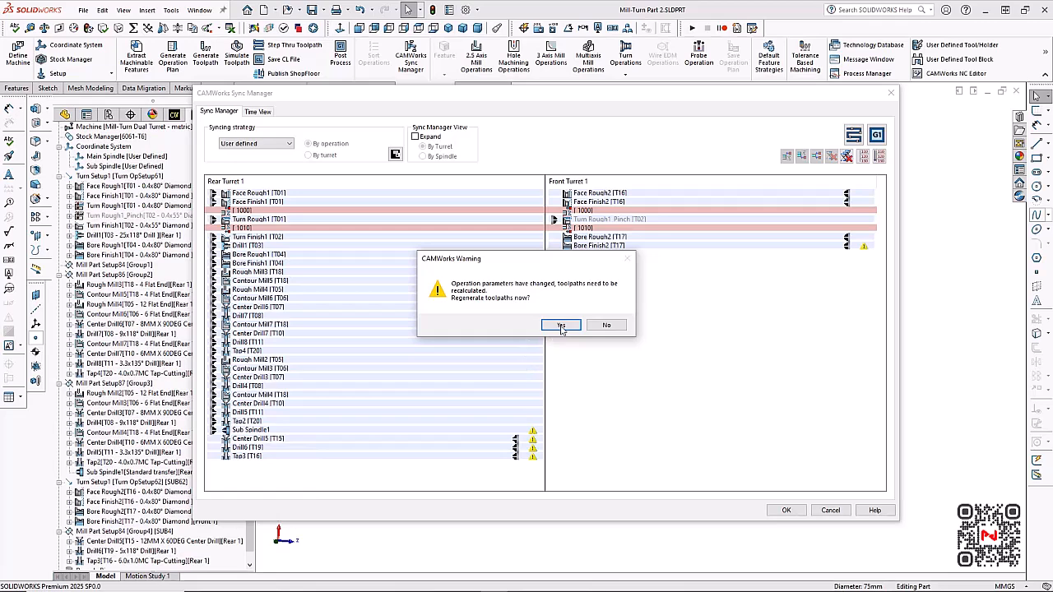
{"action": "left_click", "coordinate": [561, 326]}
Move Center Drill5, Drill6 and Tap3 from Rear Turret 1 to Front Turret 1, regenerate the toolpaths and accept the synchronization
{"action": "left_click_drag", "start_coordinate": [433, 439], "coordinate": [588, 292]}
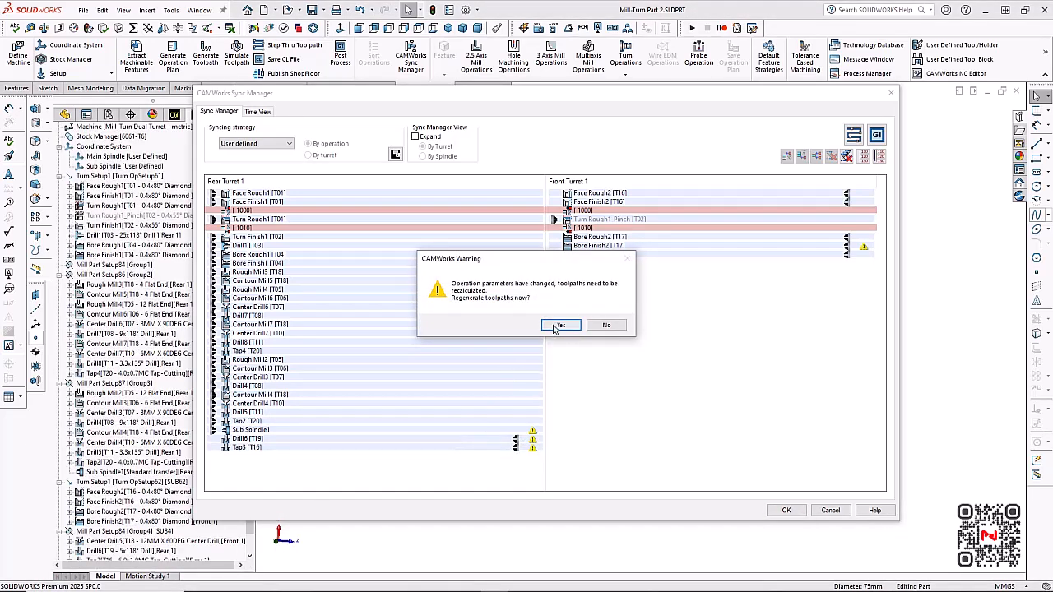
{"action": "left_click", "coordinate": [559, 325]}
{"action": "left_click_drag", "start_coordinate": [452, 439], "coordinate": [588, 303]}
{"action": "left_click", "coordinate": [561, 325]}
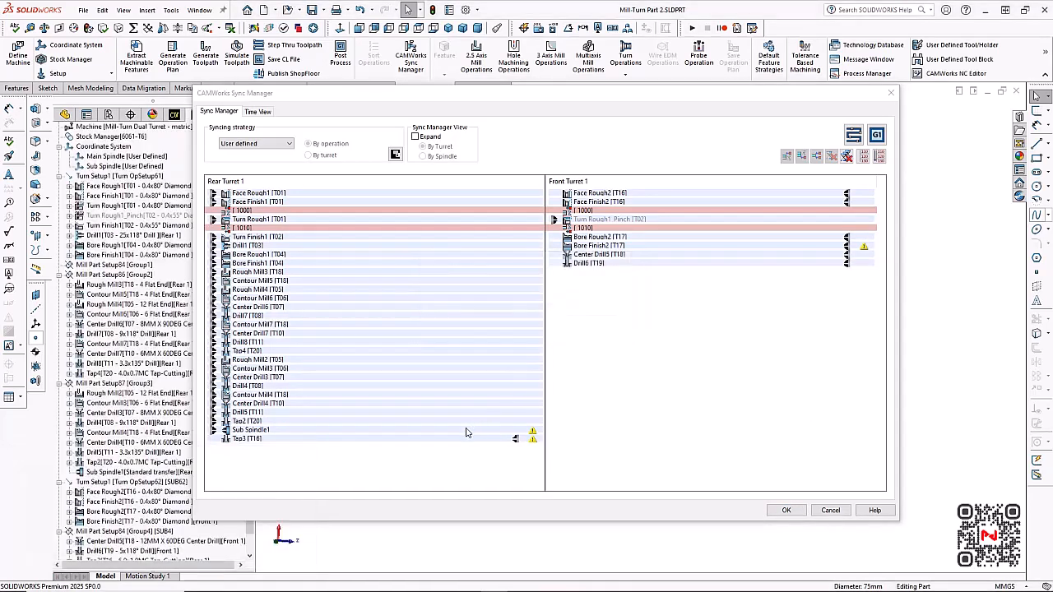
{"action": "left_click_drag", "start_coordinate": [470, 437], "coordinate": [588, 304]}
{"action": "left_click", "coordinate": [564, 328]}
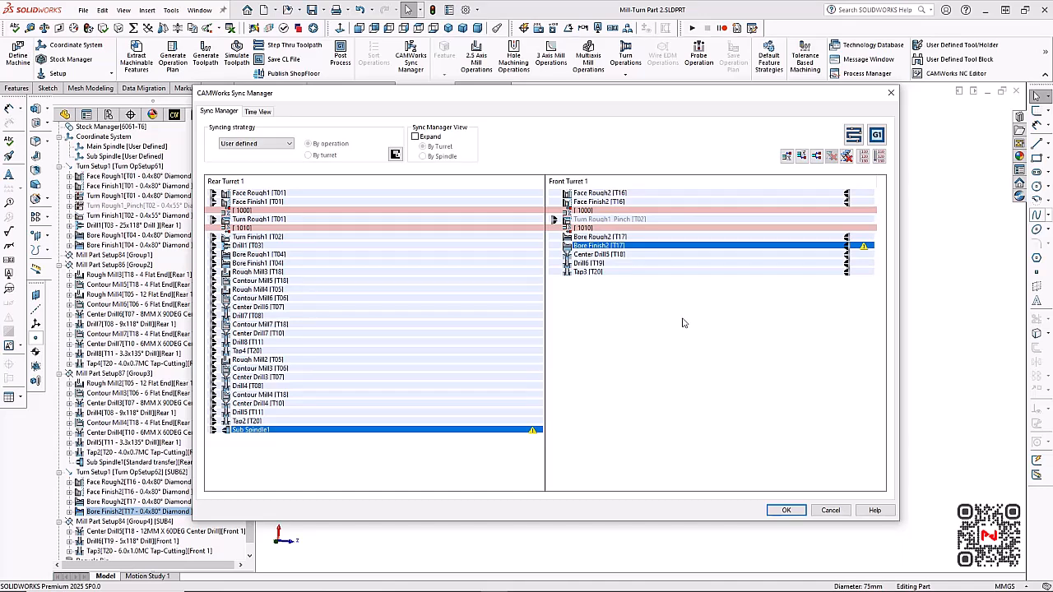
{"action": "left_click", "coordinate": [786, 511]}
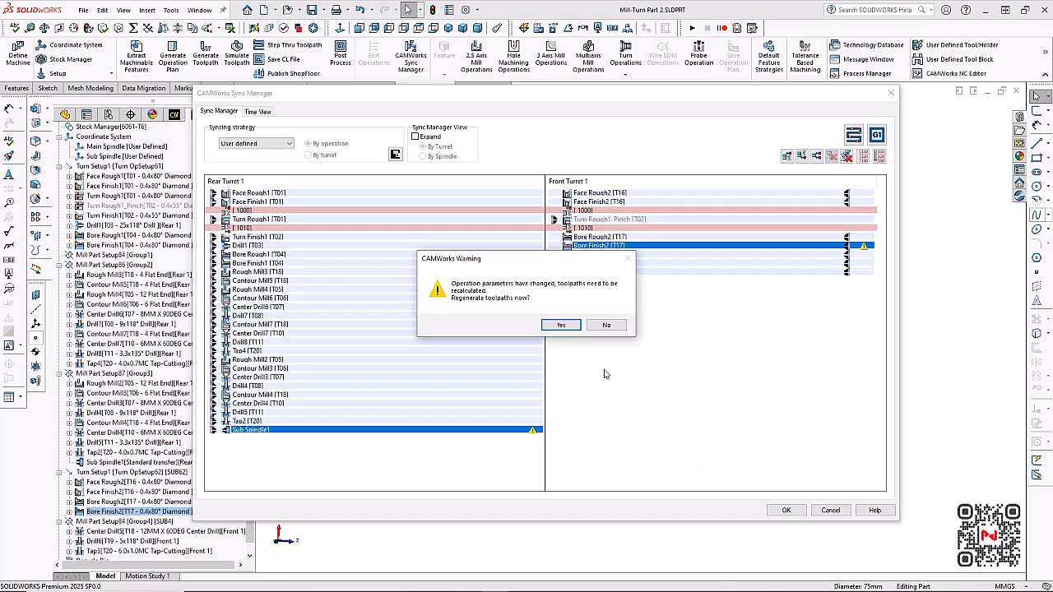
{"action": "left_click", "coordinate": [568, 326]}
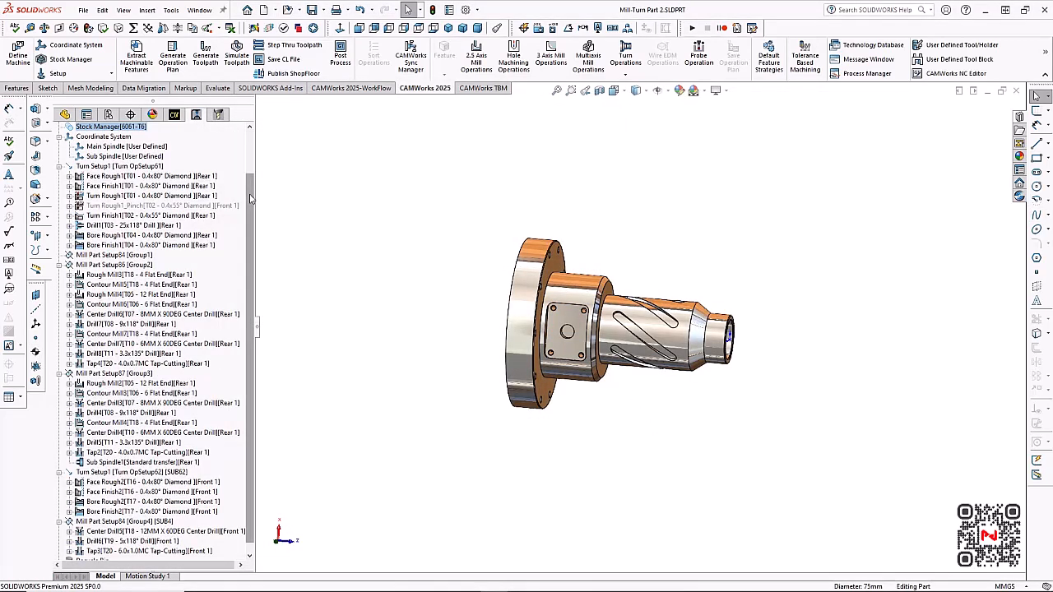
{"action": "left_click_drag", "start_coordinate": [251, 199], "coordinate": [250, 152]}
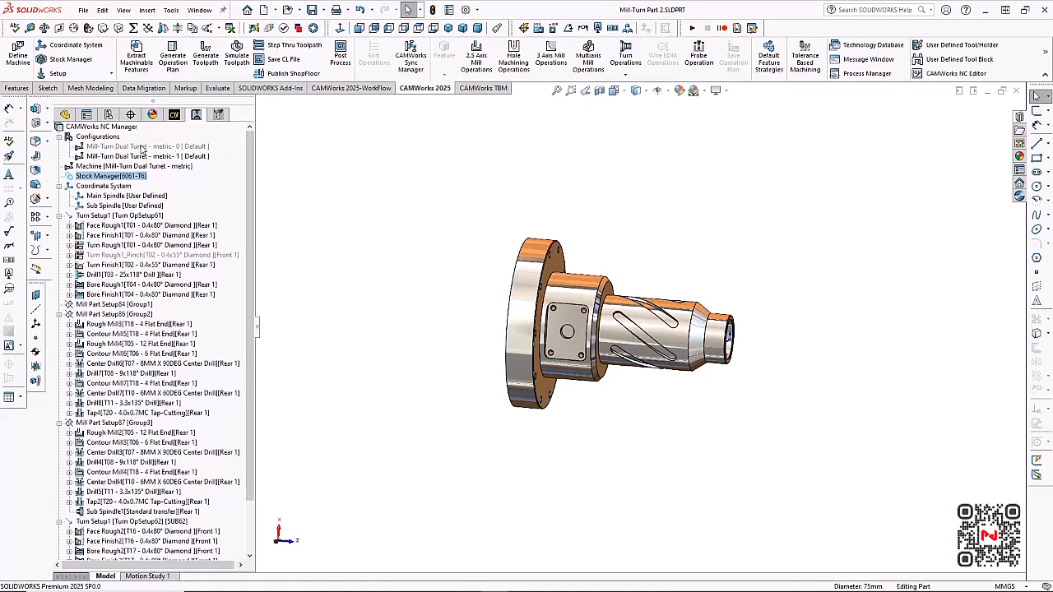
{"action": "right_click", "coordinate": [144, 165]}
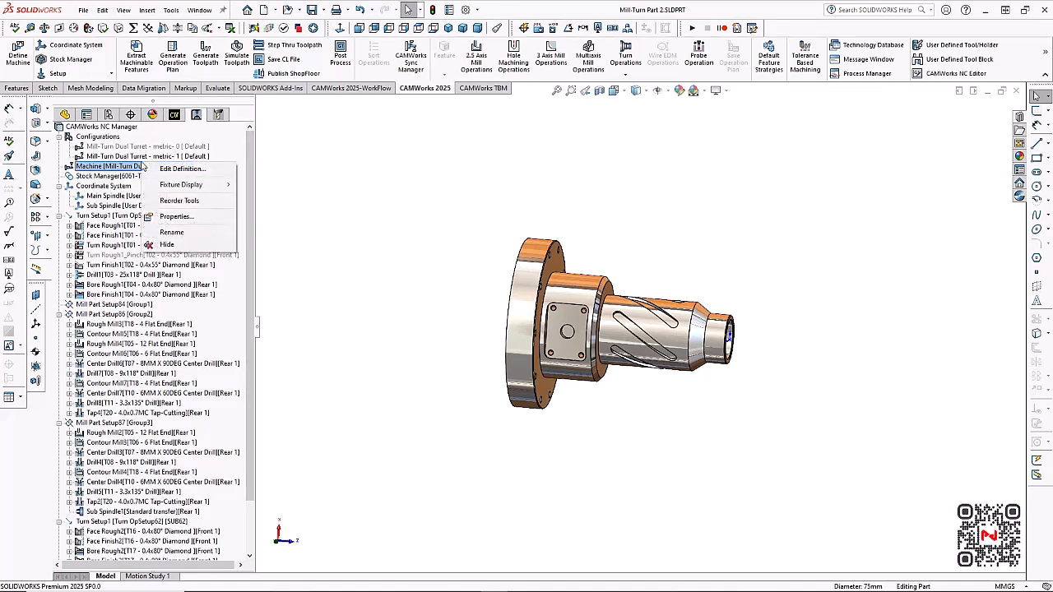
{"action": "left_click", "coordinate": [254, 187]}
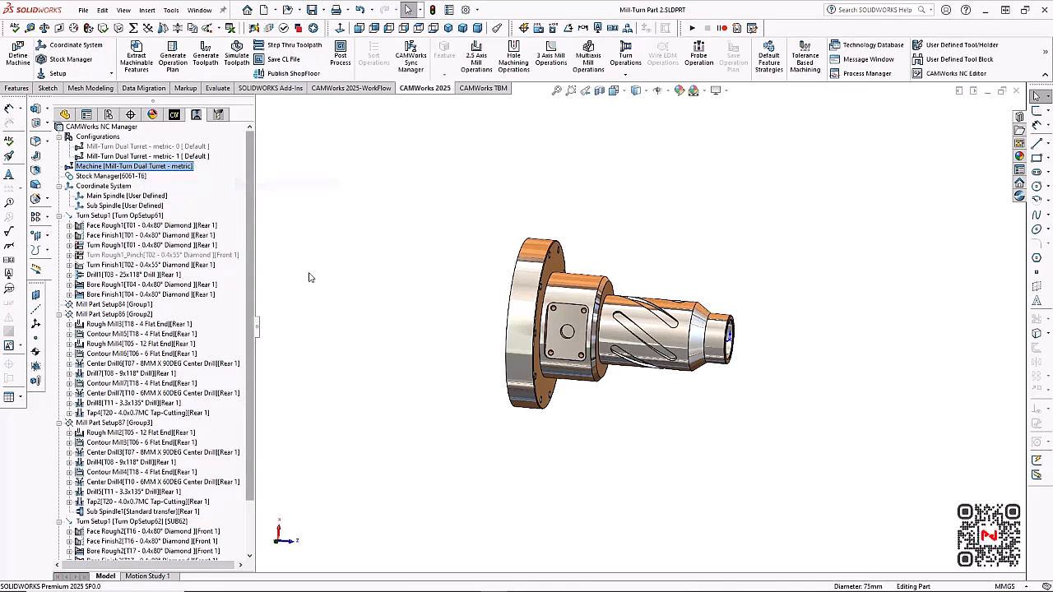
Step through the toolpaths to the end at reduced speed, speed up to maximum for the rest, and close the playback
{"action": "left_click", "coordinate": [288, 46]}
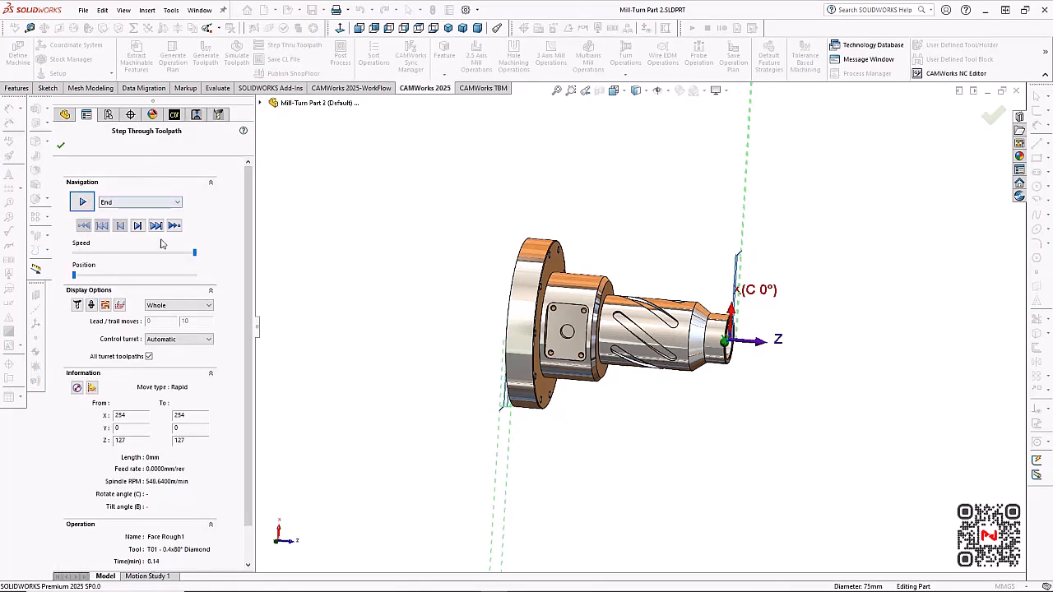
{"action": "left_click", "coordinate": [193, 257]}
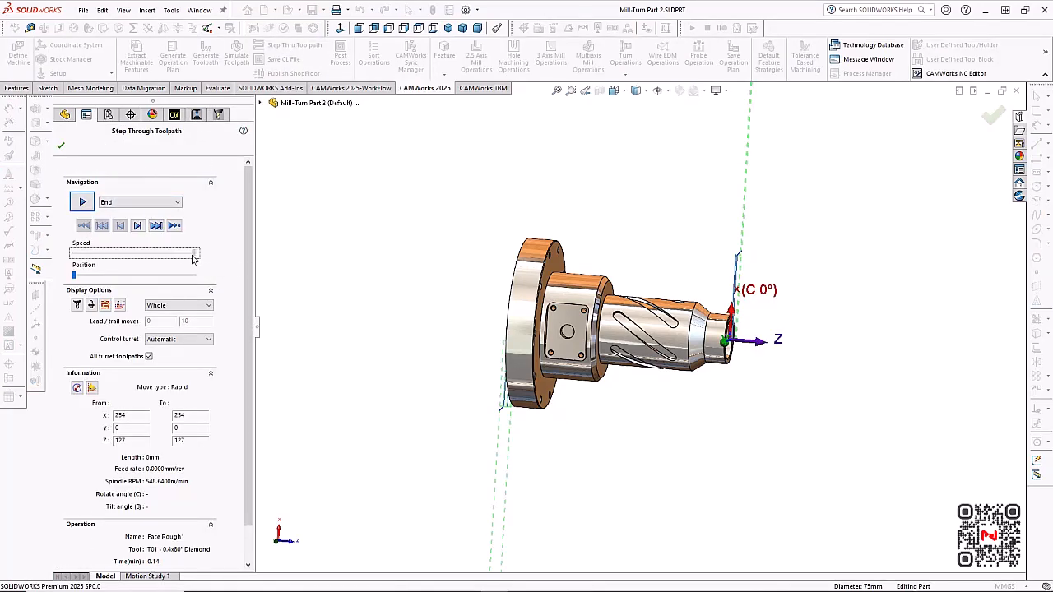
{"action": "left_click", "coordinate": [87, 205]}
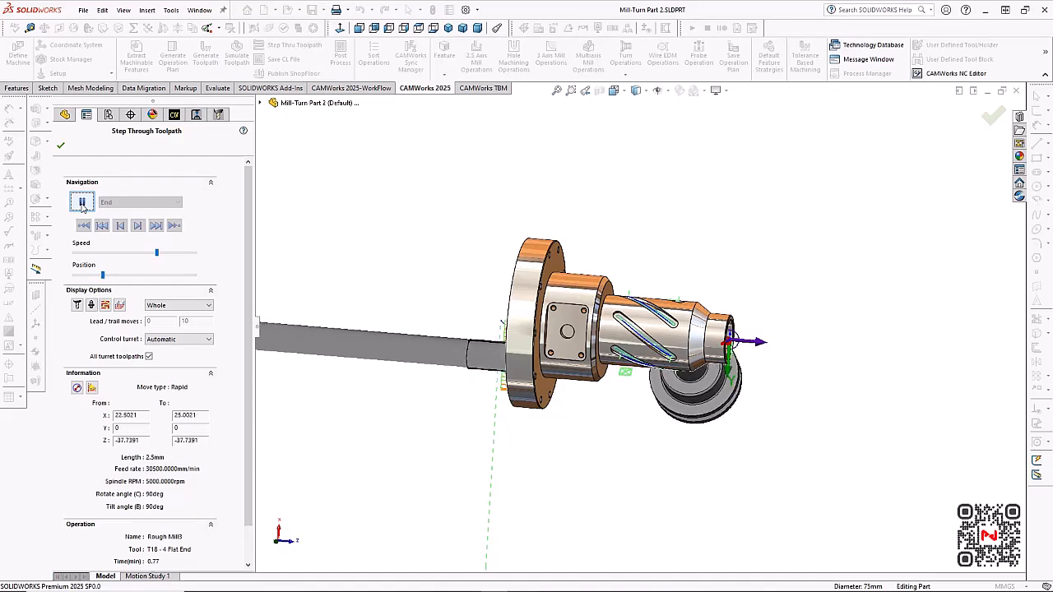
{"action": "middle_click_drag", "start_coordinate": [371, 233], "coordinate": [414, 248]}
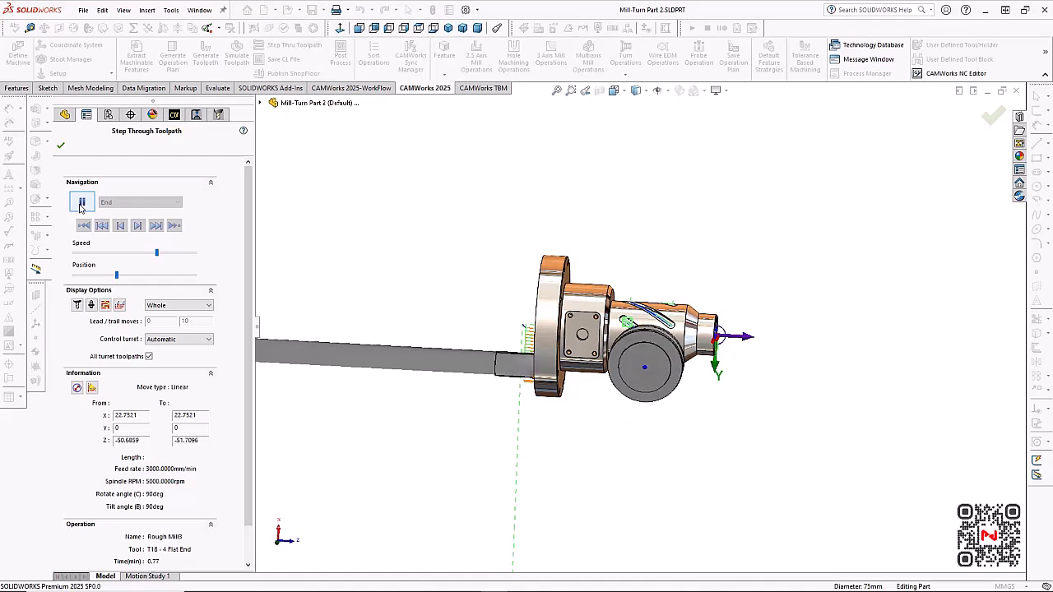
{"action": "left_click_drag", "start_coordinate": [156, 252], "coordinate": [196, 257]}
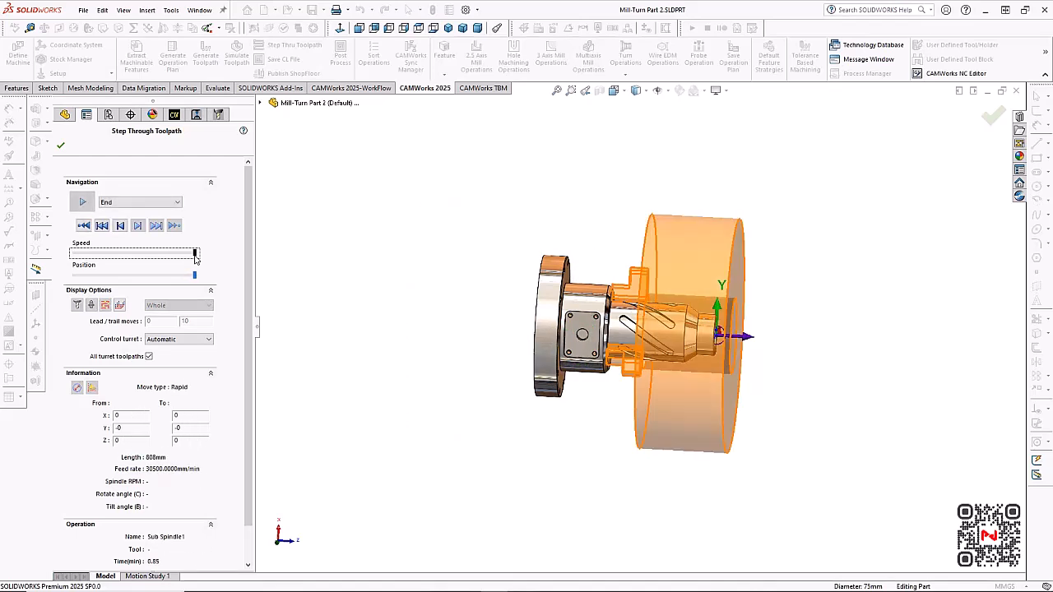
{"action": "left_click", "coordinate": [61, 146]}
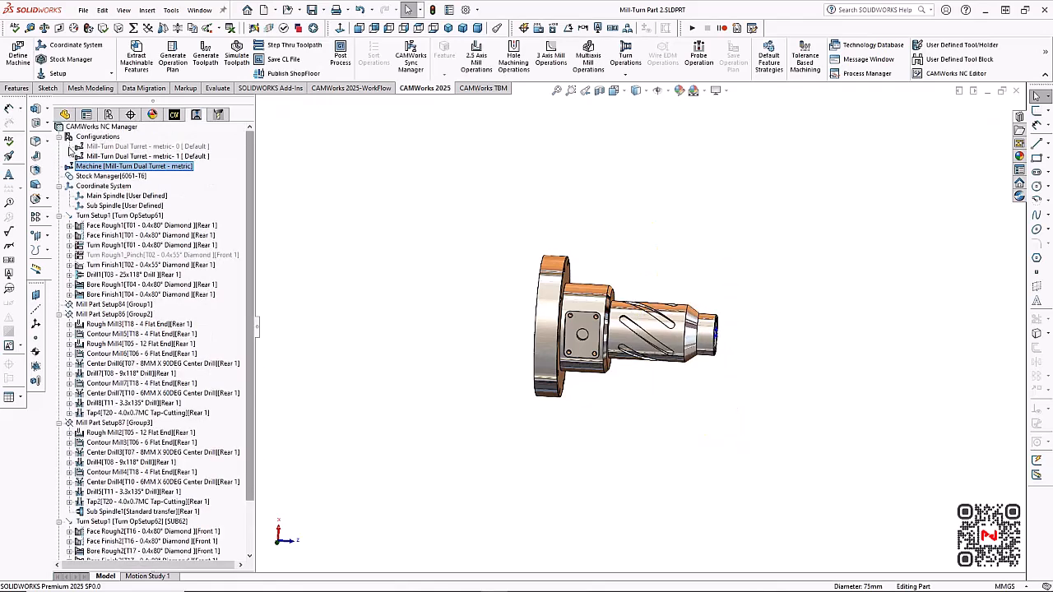
Set the machine's fixture display to Shaded With Edges
{"action": "scroll", "coordinate": [680, 359], "scroll_direction": "down", "scroll_amount": 2}
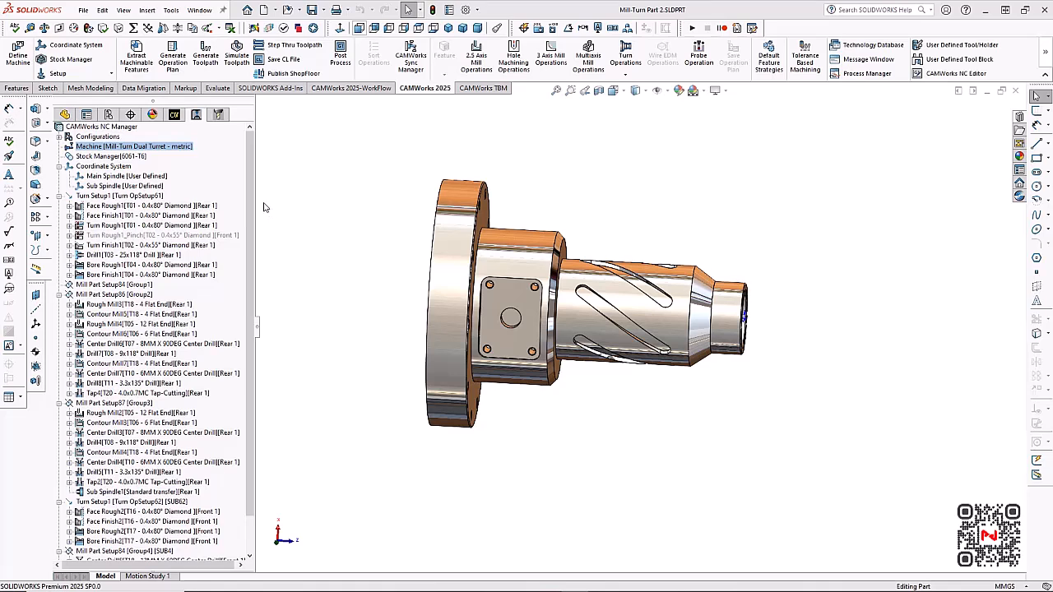
{"action": "right_click", "coordinate": [179, 149]}
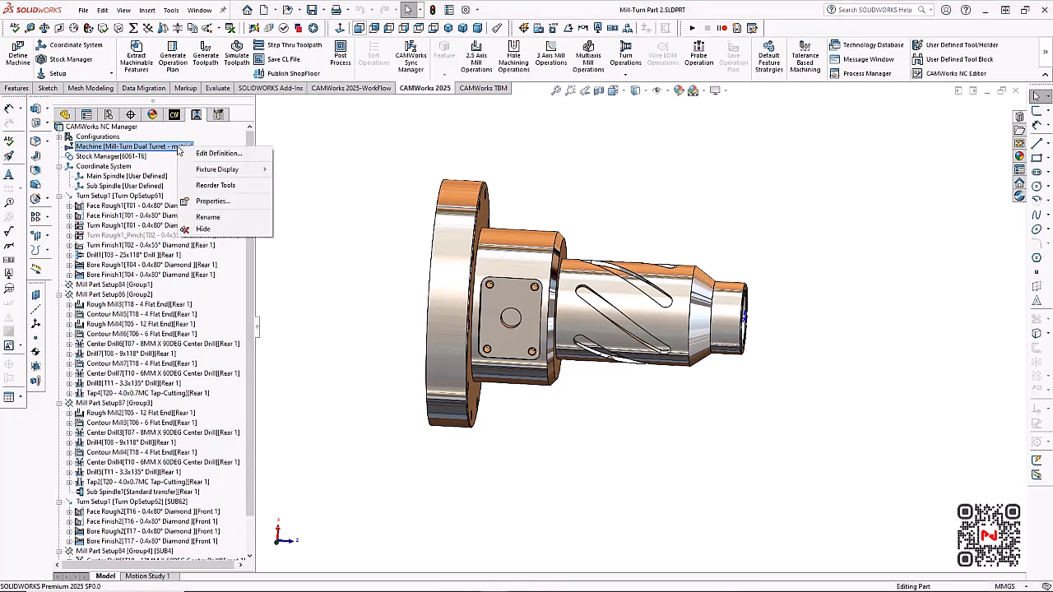
{"action": "mouse_move", "coordinate": [221, 170]}
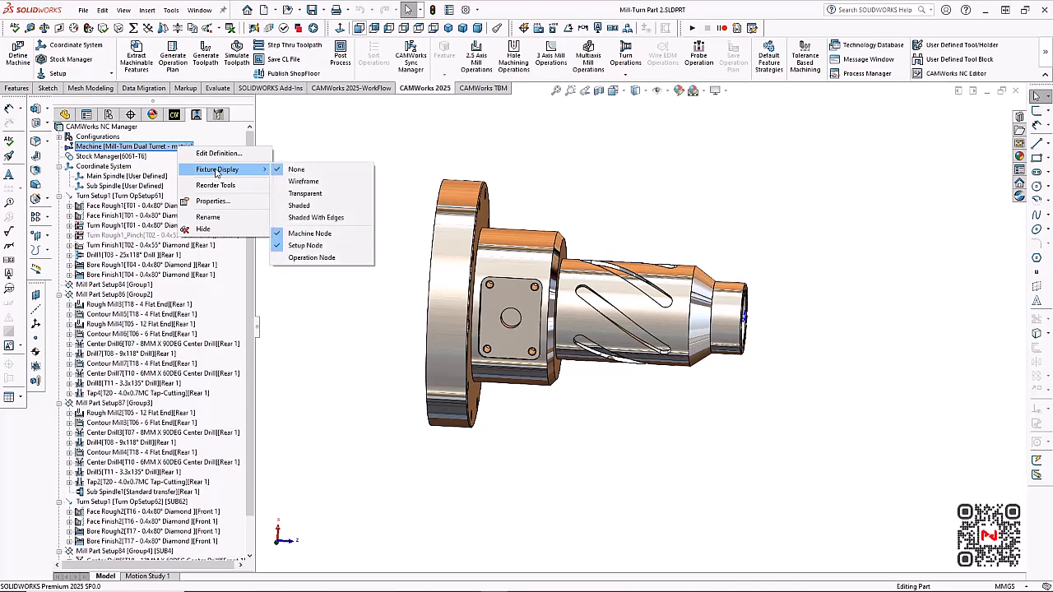
{"action": "left_click", "coordinate": [317, 217]}
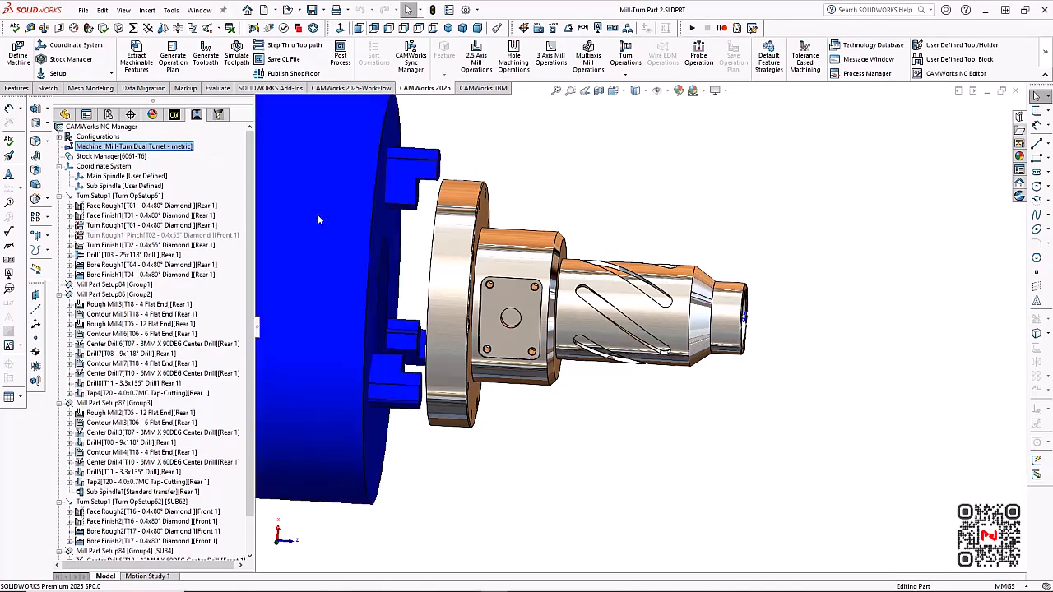
Open the machine's definition, examine the Sample_1H_1T simulation machine model around the part, and accept both the machine model and the definition
{"action": "right_click", "coordinate": [190, 150]}
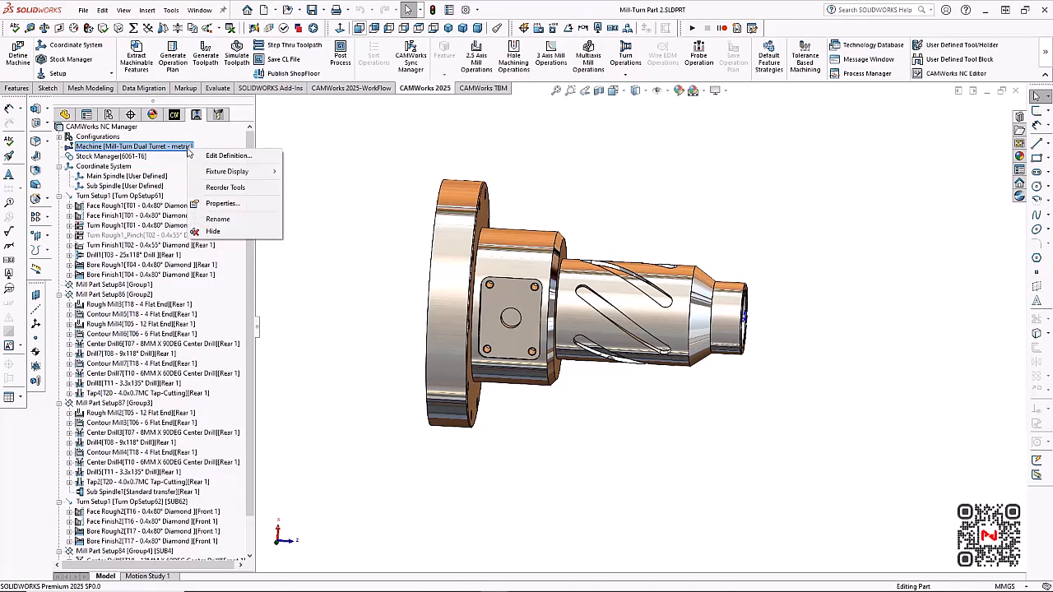
{"action": "left_click", "coordinate": [208, 155]}
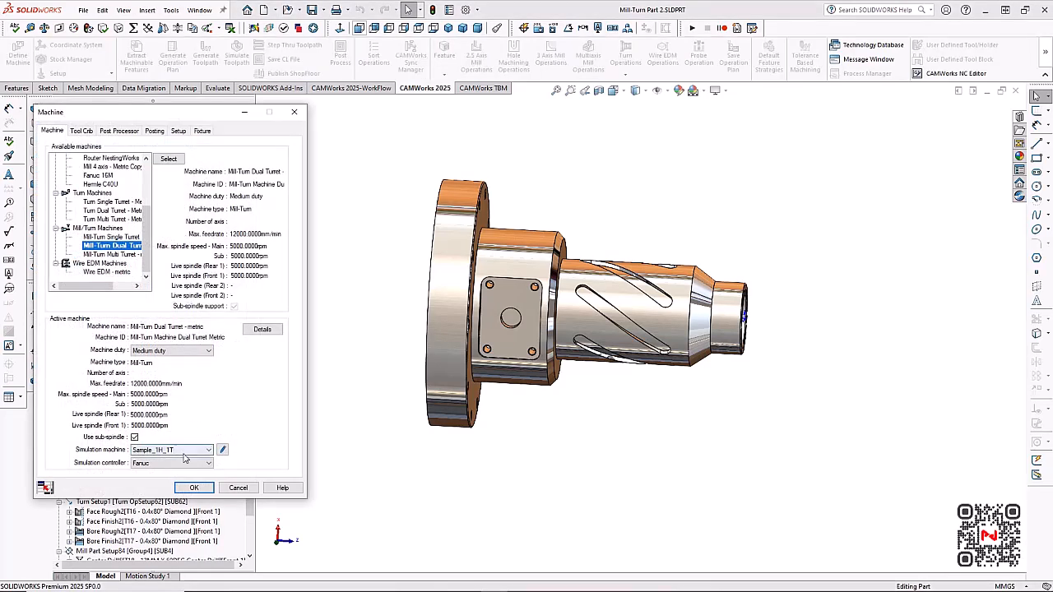
{"action": "left_click", "coordinate": [222, 450]}
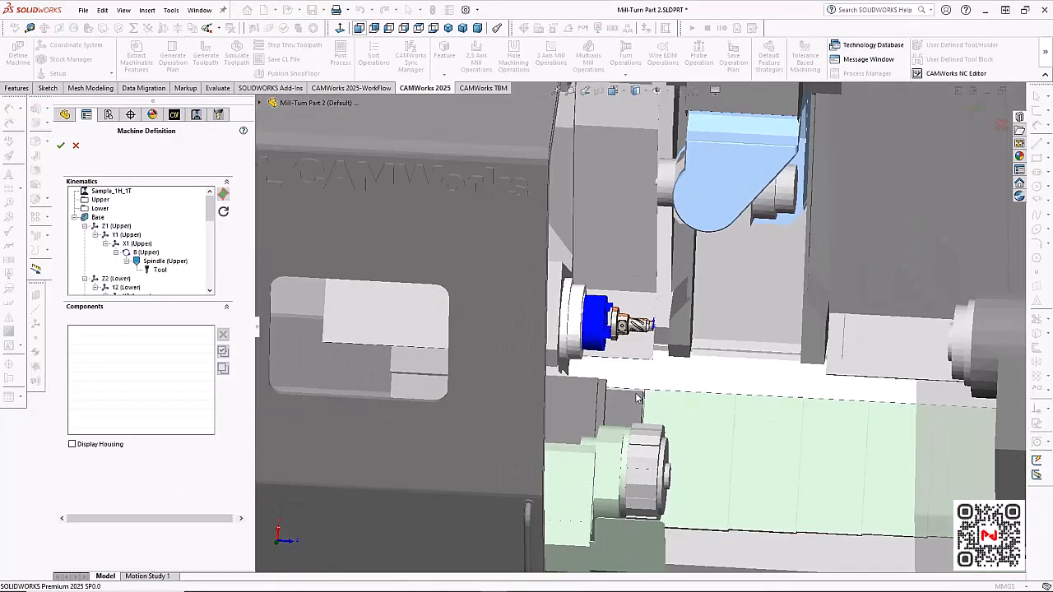
{"action": "scroll", "coordinate": [720, 393], "scroll_direction": "up", "scroll_amount": 3}
{"action": "scroll", "coordinate": [746, 388], "scroll_direction": "down", "scroll_amount": 1}
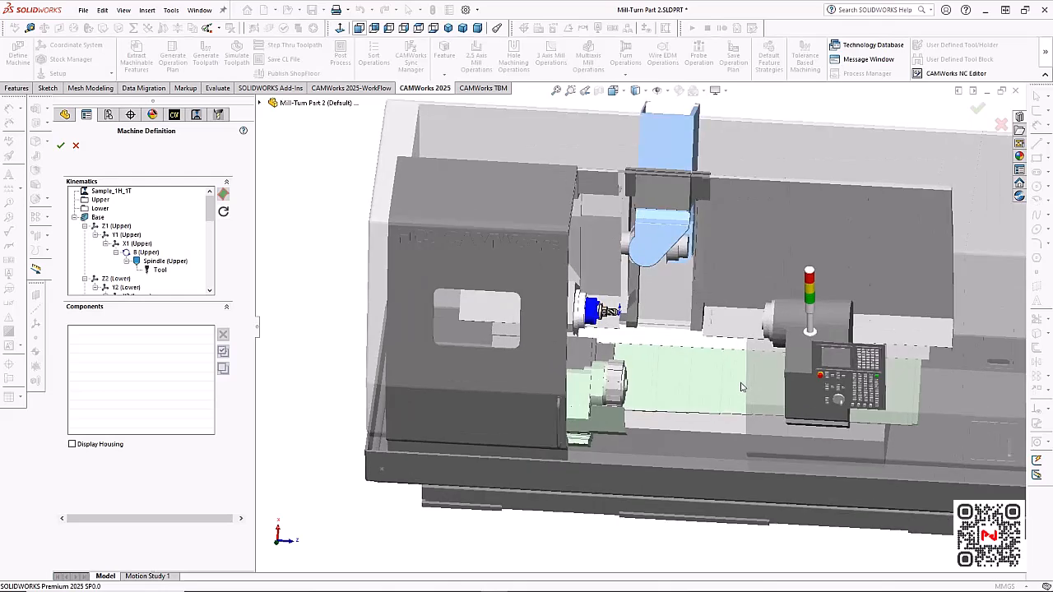
{"action": "scroll", "coordinate": [674, 381], "scroll_direction": "down", "scroll_amount": 2}
{"action": "middle_click_drag", "start_coordinate": [673, 380], "coordinate": [664, 341]}
{"action": "scroll", "coordinate": [514, 275], "scroll_direction": "up", "scroll_amount": 1}
{"action": "scroll", "coordinate": [508, 272], "scroll_direction": "down", "scroll_amount": 2}
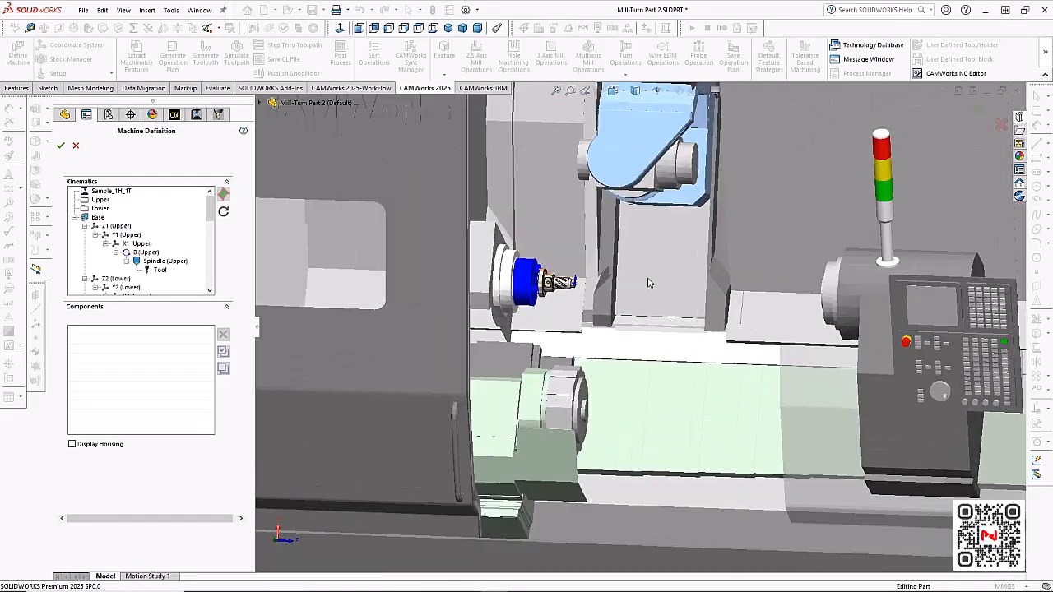
{"action": "left_click", "coordinate": [62, 146]}
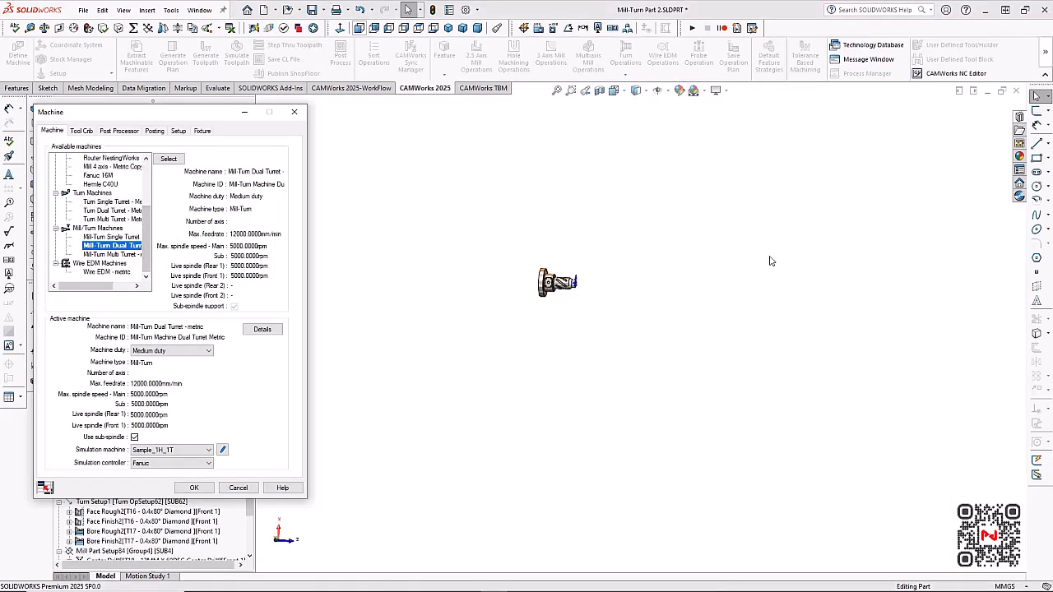
{"action": "left_click", "coordinate": [203, 490]}
{"action": "left_click", "coordinate": [204, 490]}
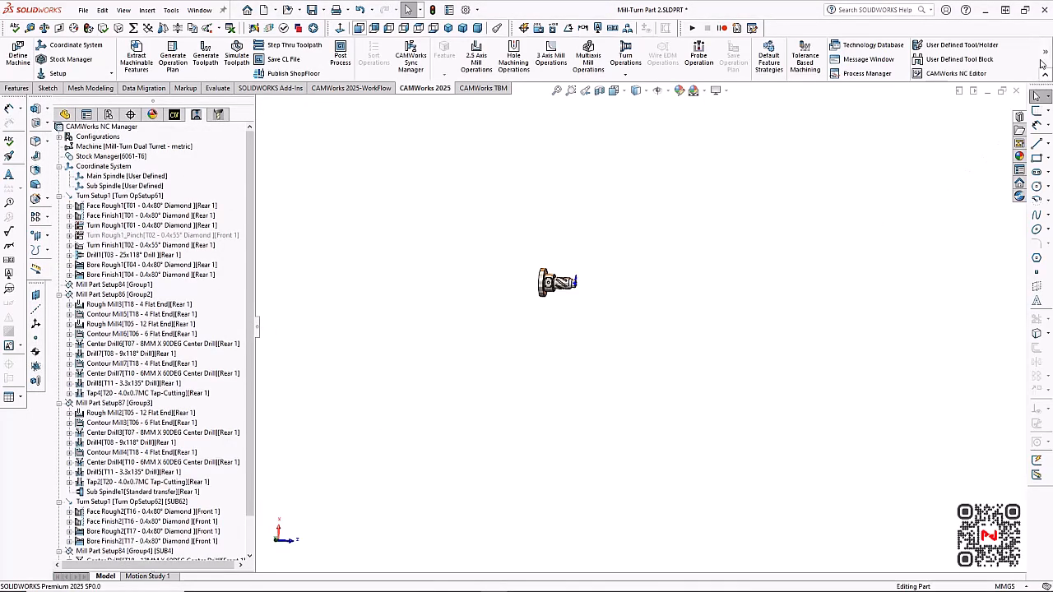
Display the machine around the part, highlight the 6061-T6 stock, and examine how it sits in the main spindle chuck
{"action": "left_click", "coordinate": [914, 94]}
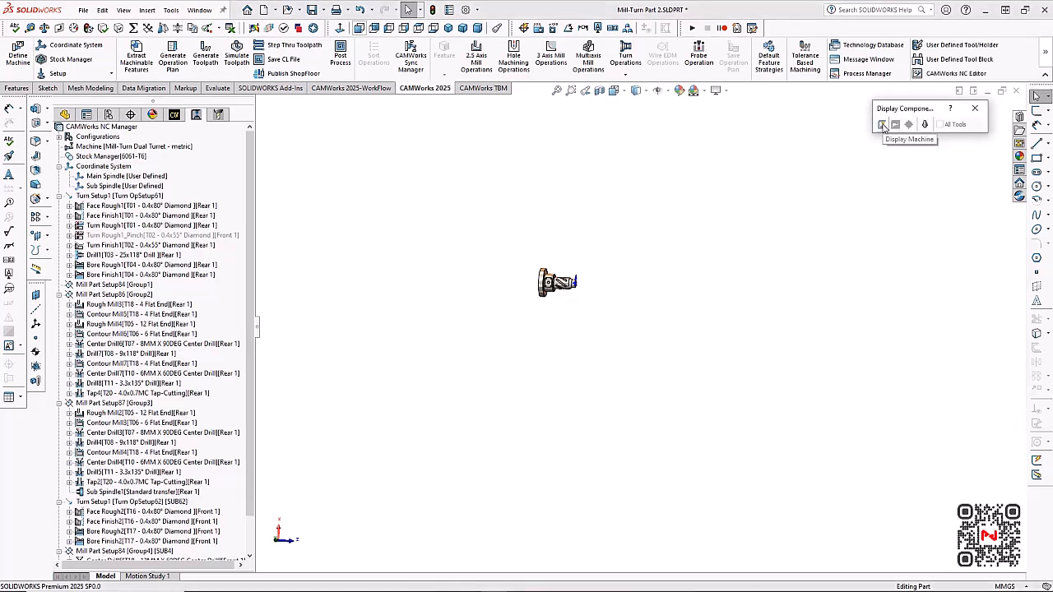
{"action": "left_click", "coordinate": [883, 125]}
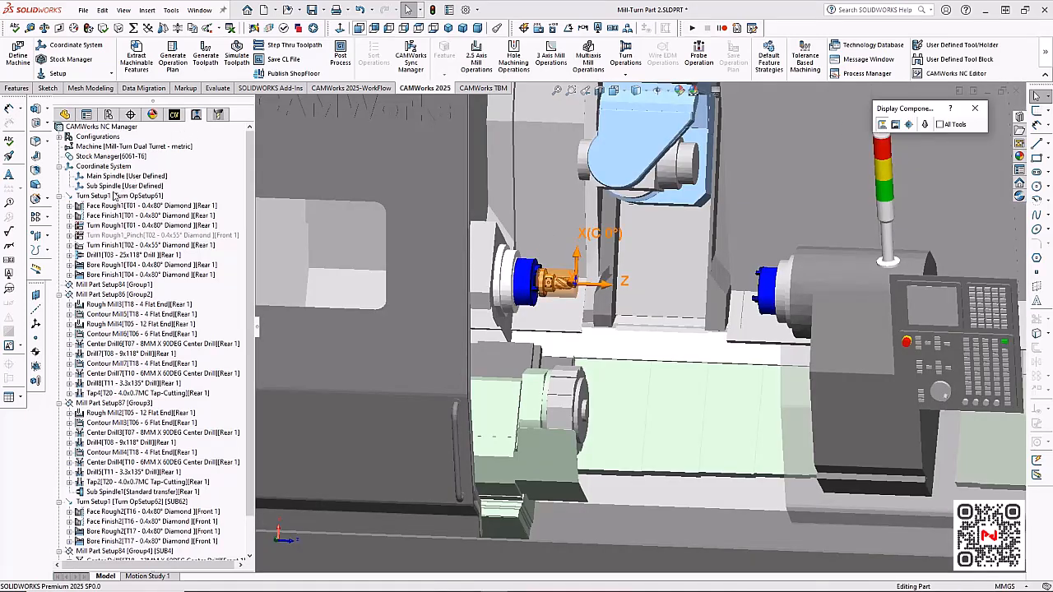
{"action": "left_click", "coordinate": [111, 157]}
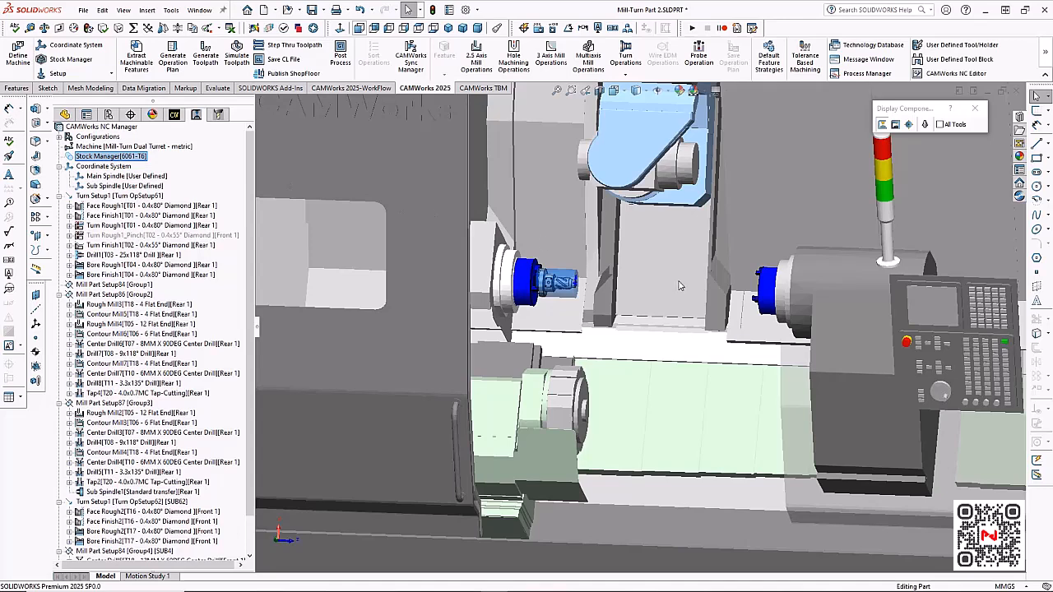
{"action": "scroll", "coordinate": [603, 280], "scroll_direction": "down", "scroll_amount": 5}
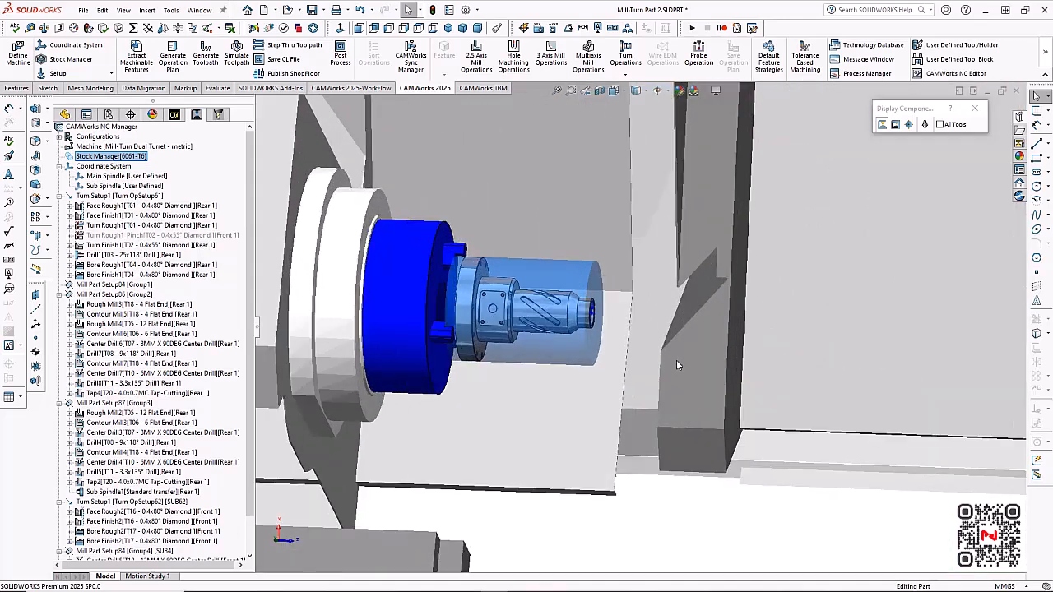
{"action": "scroll", "coordinate": [712, 343], "scroll_direction": "up", "scroll_amount": 4}
{"action": "scroll", "coordinate": [743, 325], "scroll_direction": "up", "scroll_amount": 1}
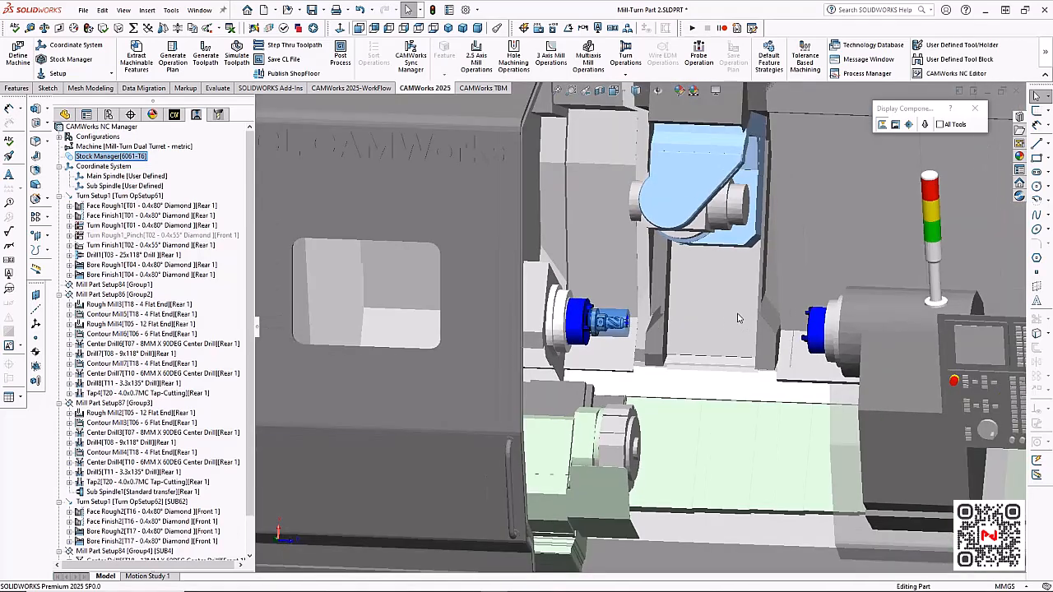
{"action": "scroll", "coordinate": [716, 329], "scroll_direction": "up", "scroll_amount": 1}
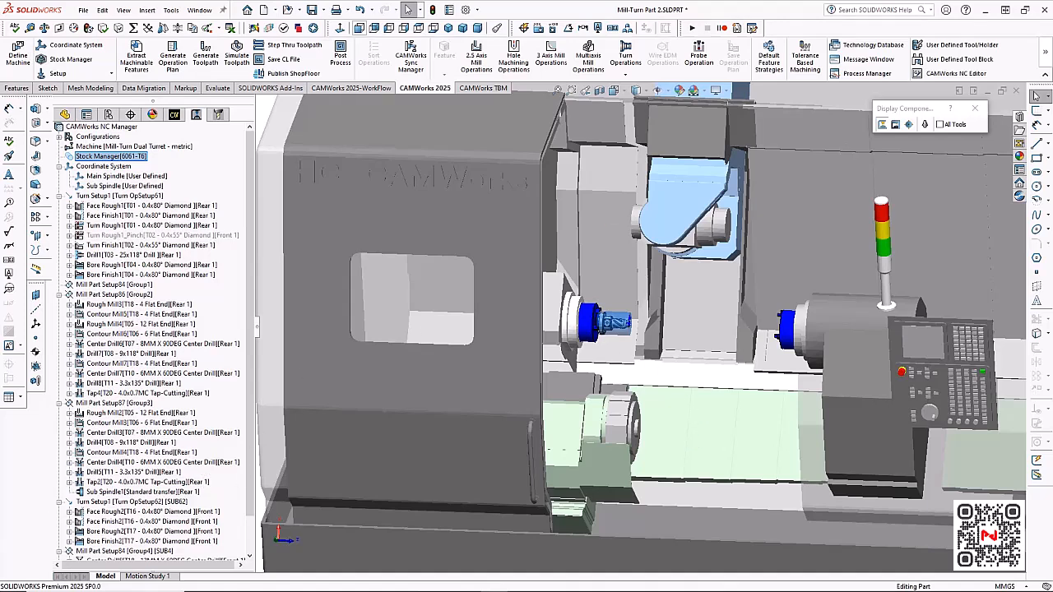
Turn off the machine display and examine the part inside its stock up close
{"action": "left_click", "coordinate": [895, 124]}
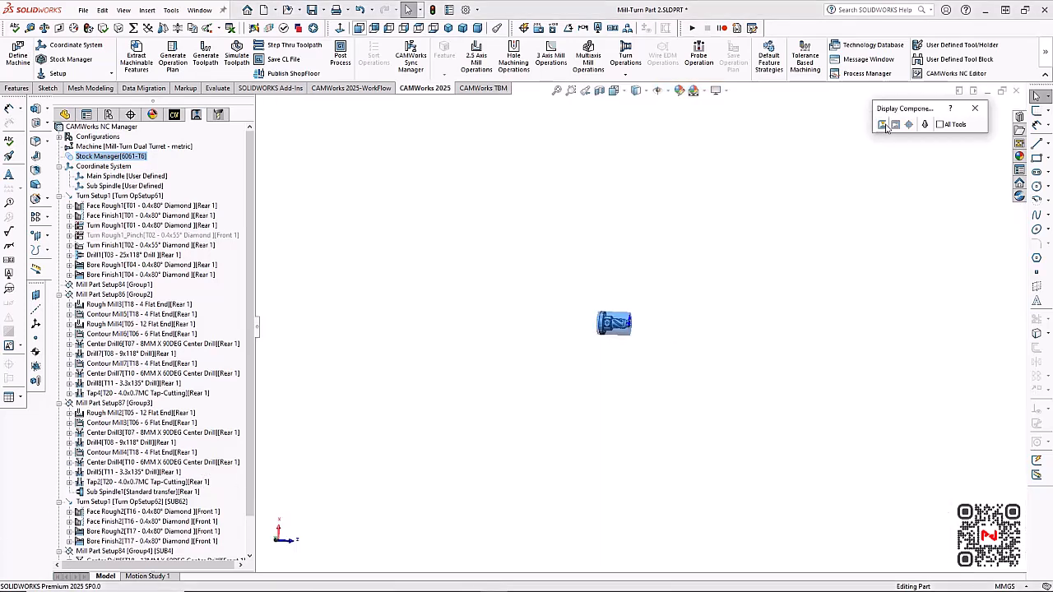
{"action": "scroll", "coordinate": [633, 299], "scroll_direction": "down", "scroll_amount": 5}
{"action": "scroll", "coordinate": [608, 373], "scroll_direction": "down", "scroll_amount": 5}
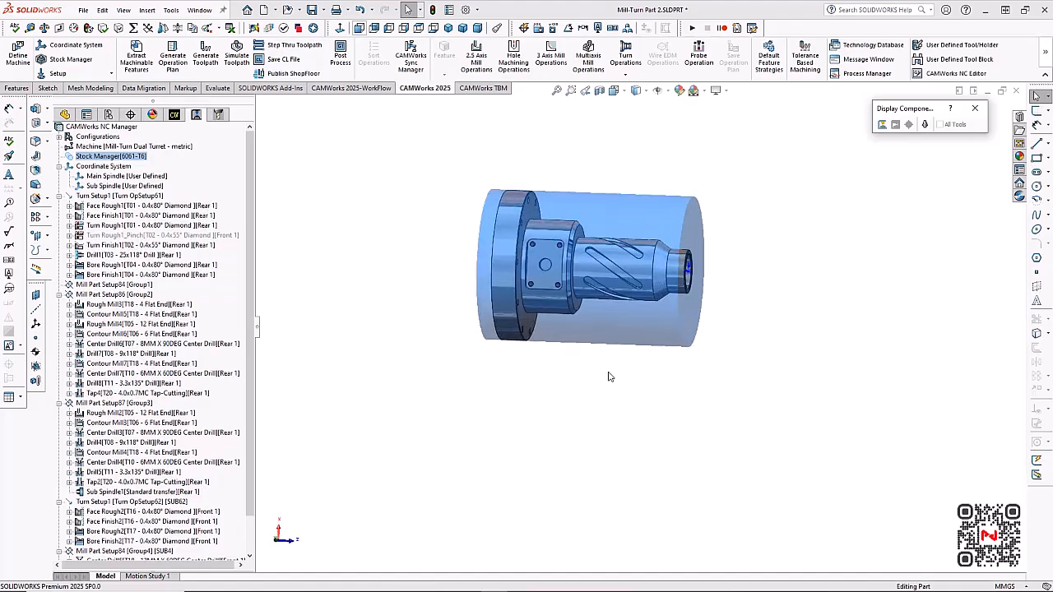
{"action": "scroll", "coordinate": [606, 163], "scroll_direction": "down", "scroll_amount": 1}
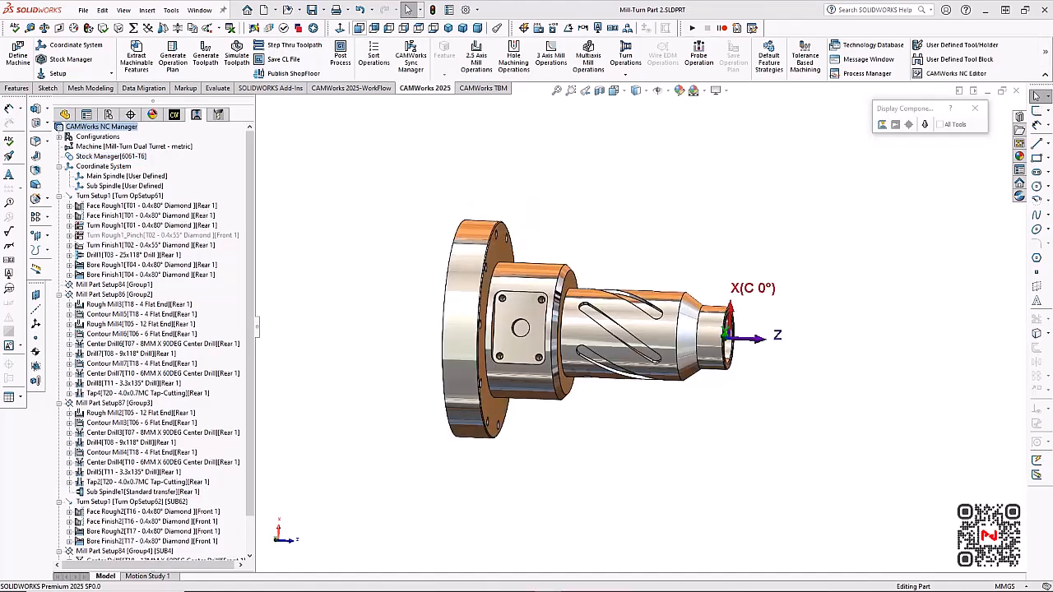